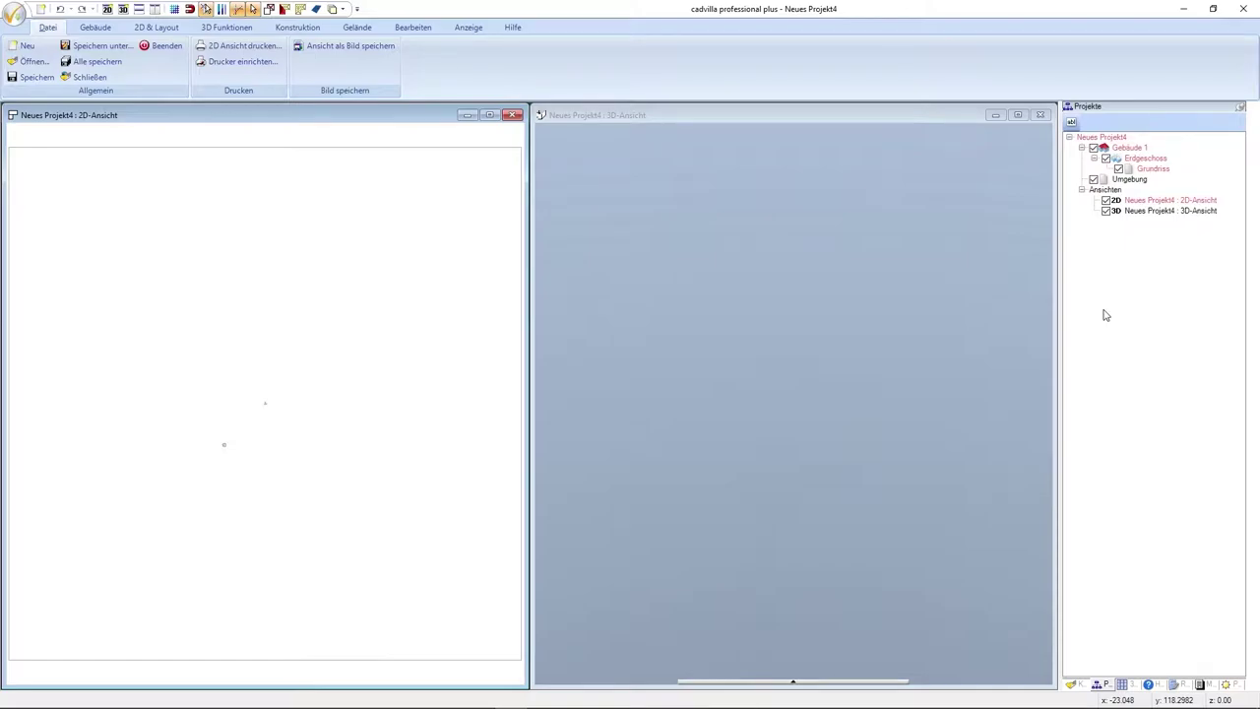
pyautogui.click(98, 28)
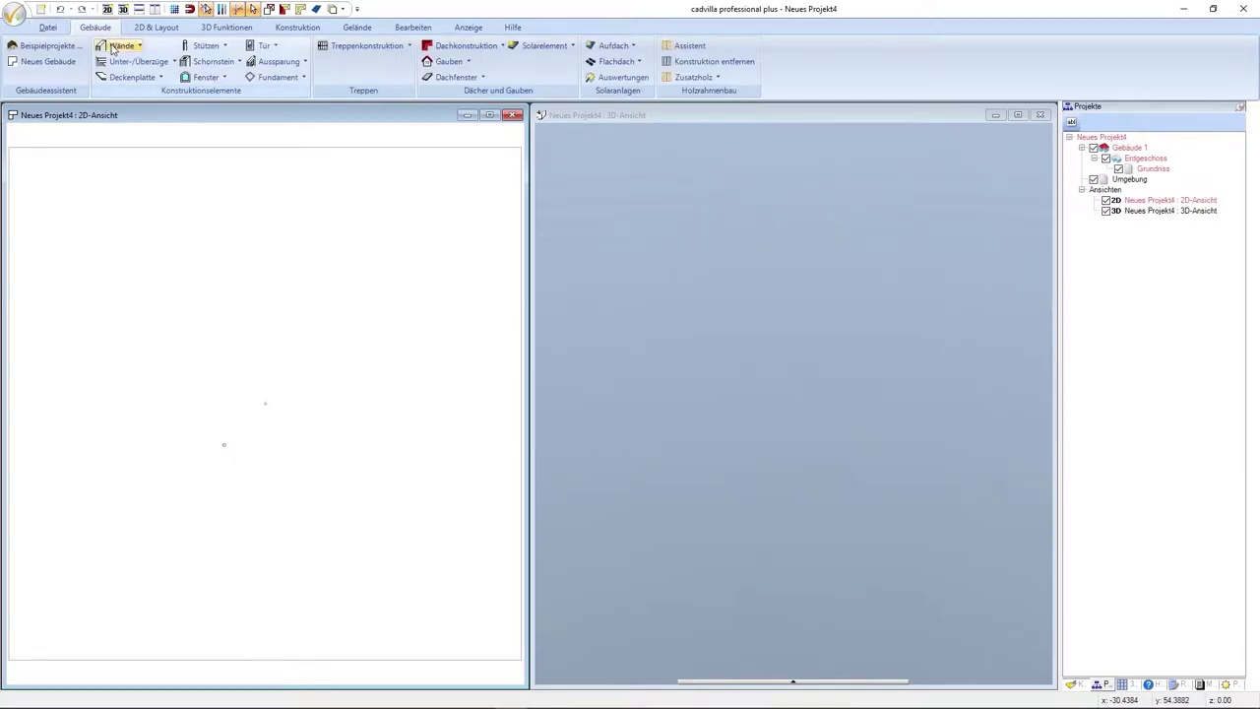
pyautogui.click(117, 46)
pyautogui.moveTo(110, 65)
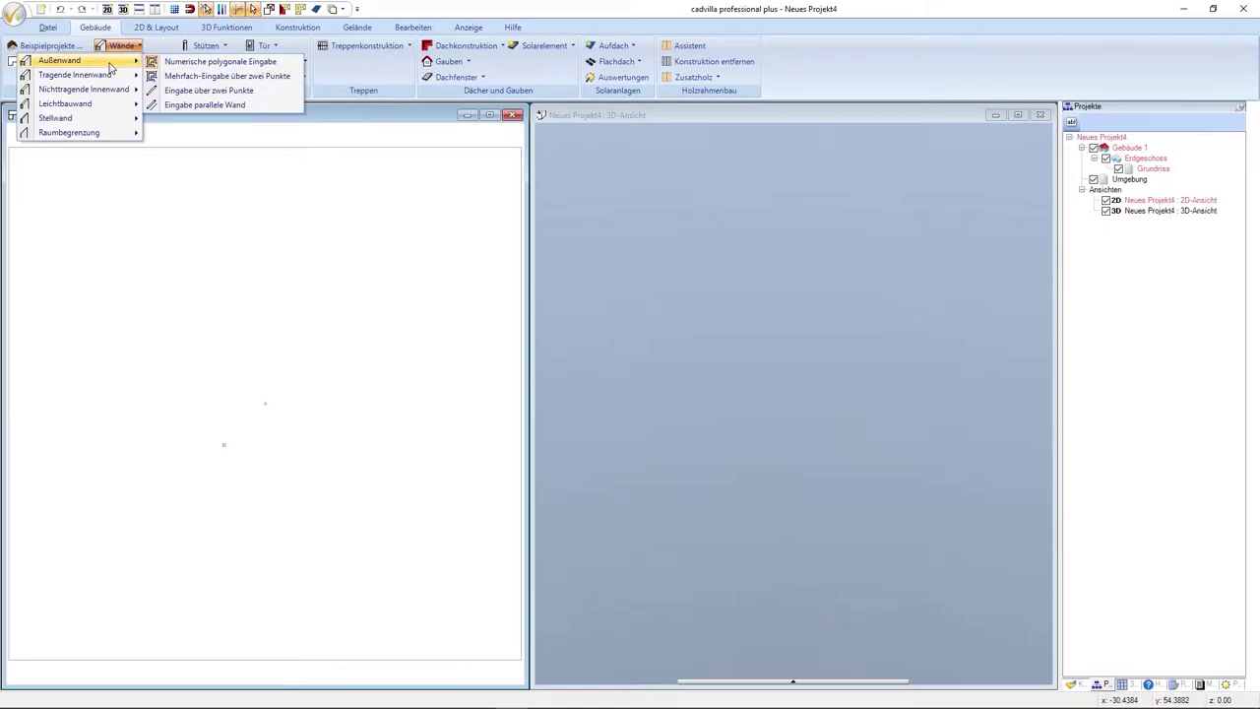
pyautogui.click(272, 76)
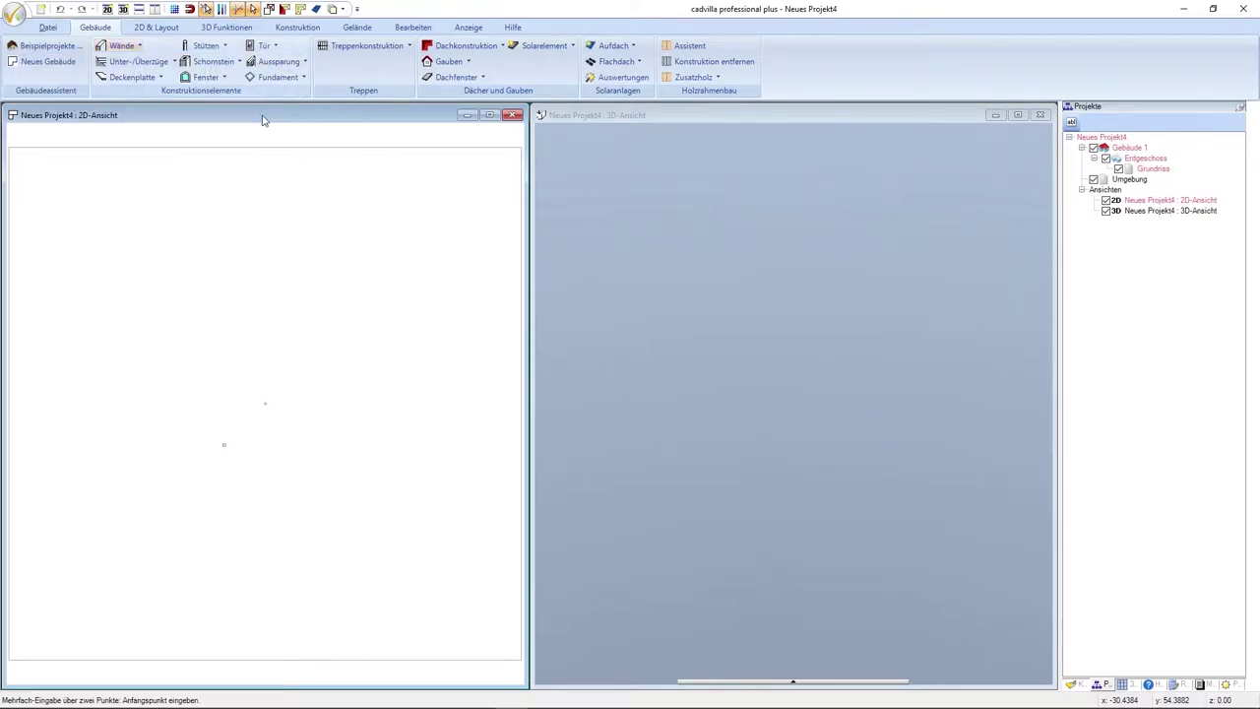
pyautogui.click(199, 294)
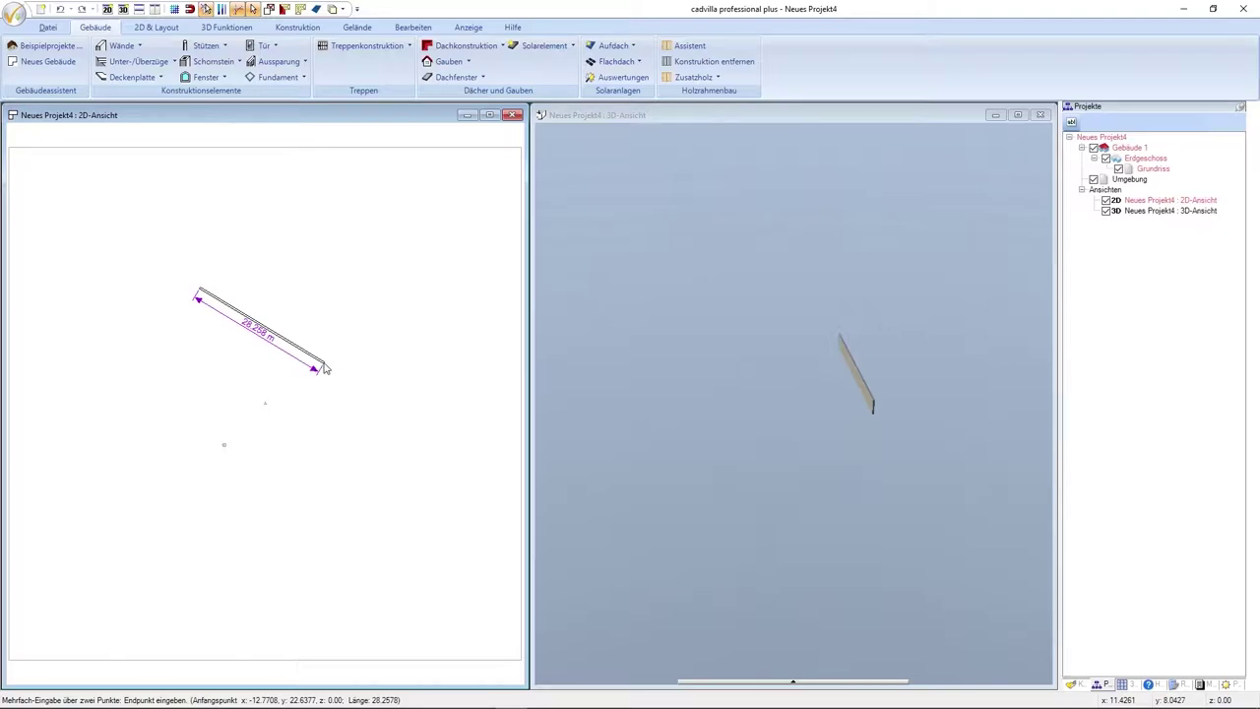
pyautogui.press('Escape')
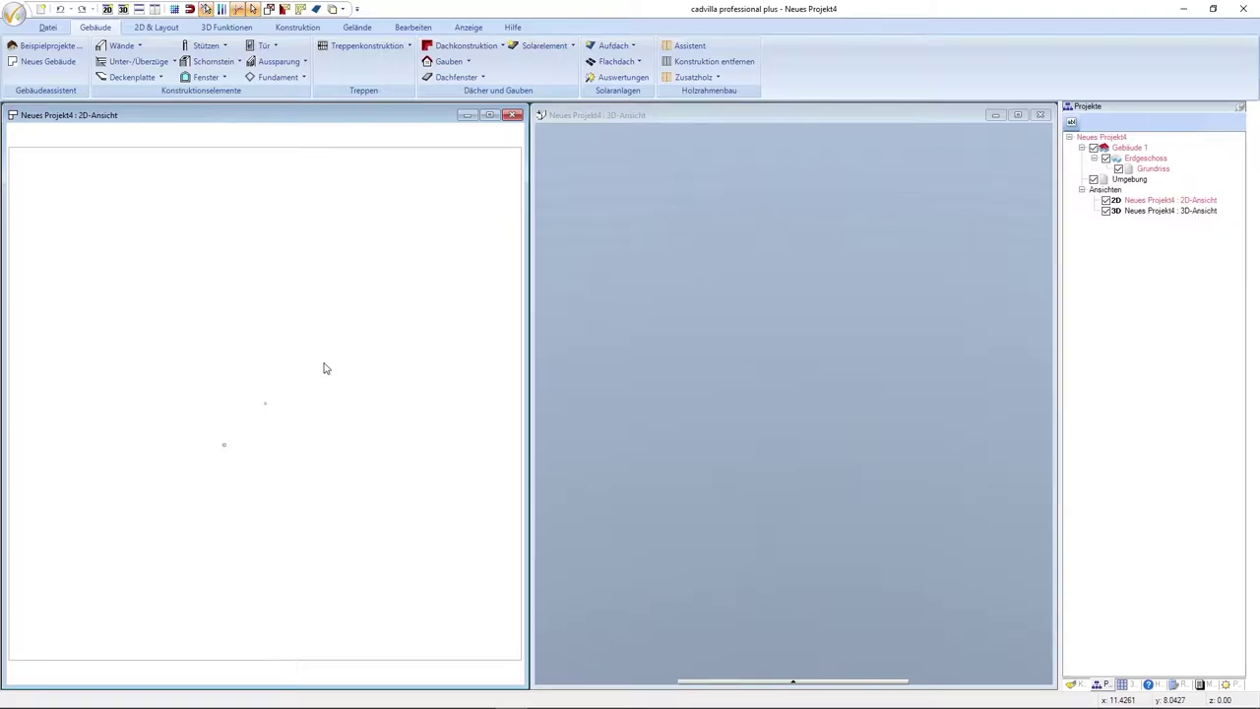
pyautogui.click(158, 28)
pyautogui.click(71, 61)
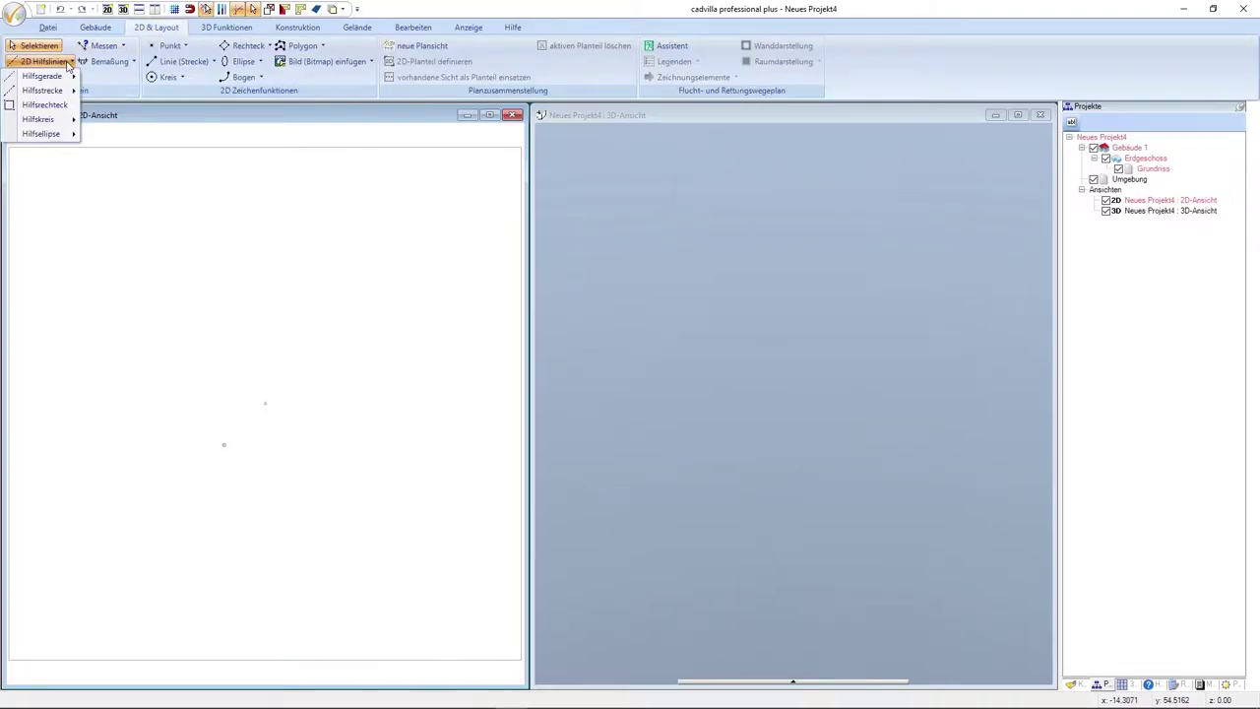
pyautogui.moveTo(61, 76)
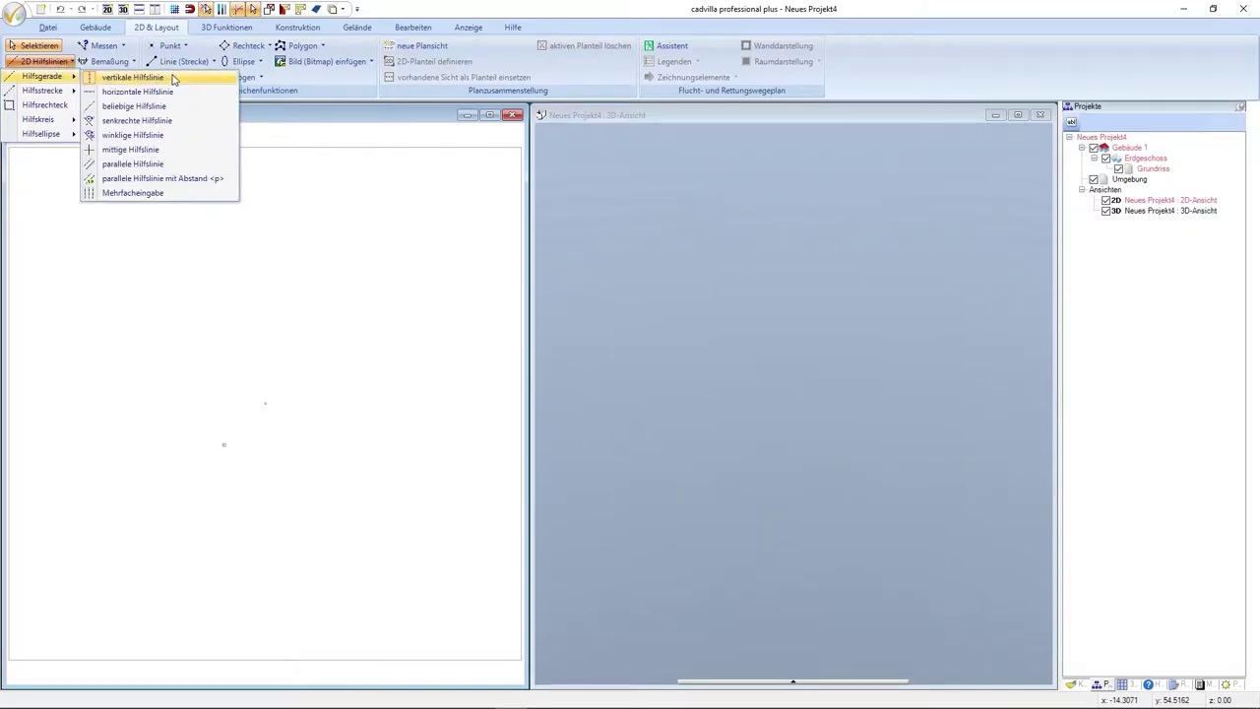
pyautogui.press('Escape')
pyautogui.press('Escape')
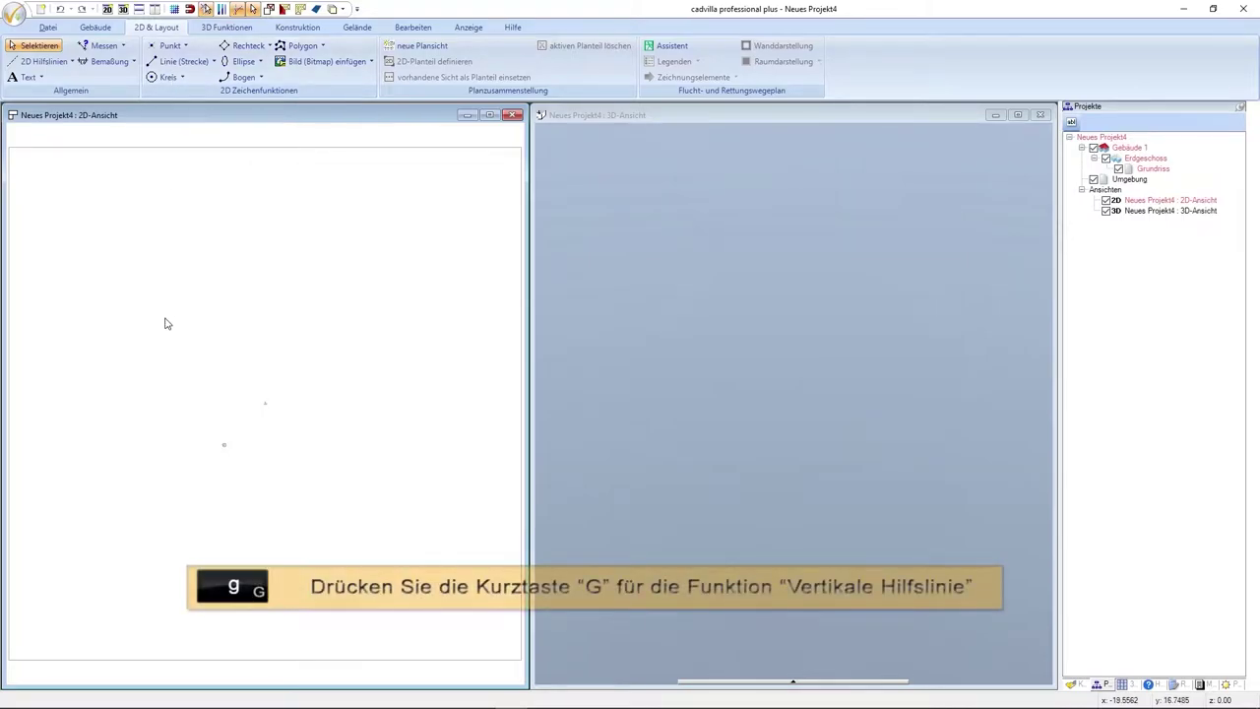
# - Start a vertical guide line and confirm its display as a single-colour lime hairline
pyautogui.press('g')
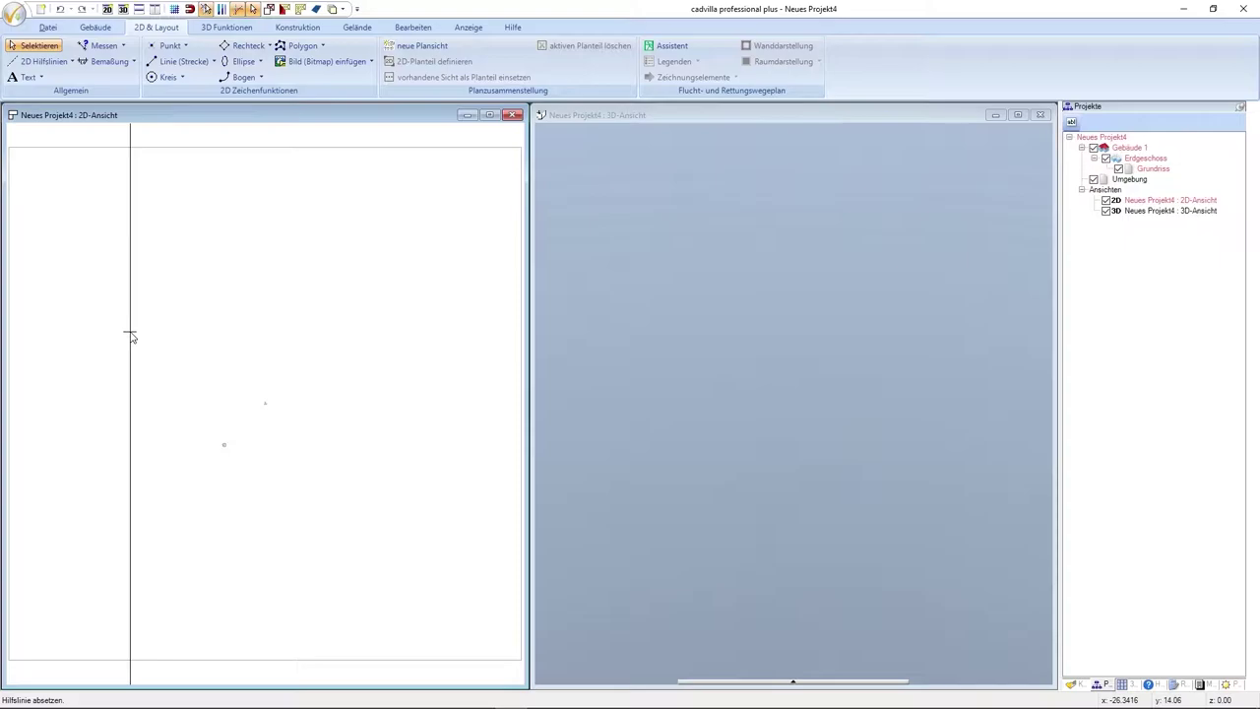
pyautogui.rightClick(131, 337)
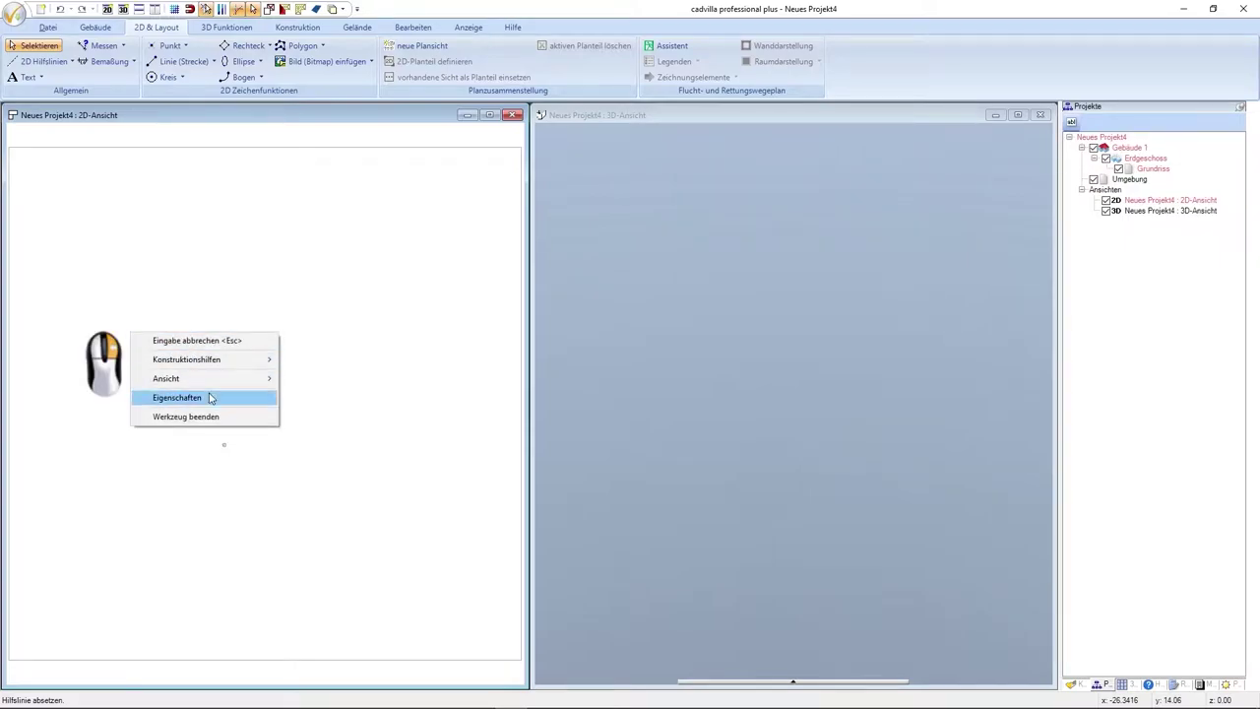
pyautogui.click(209, 396)
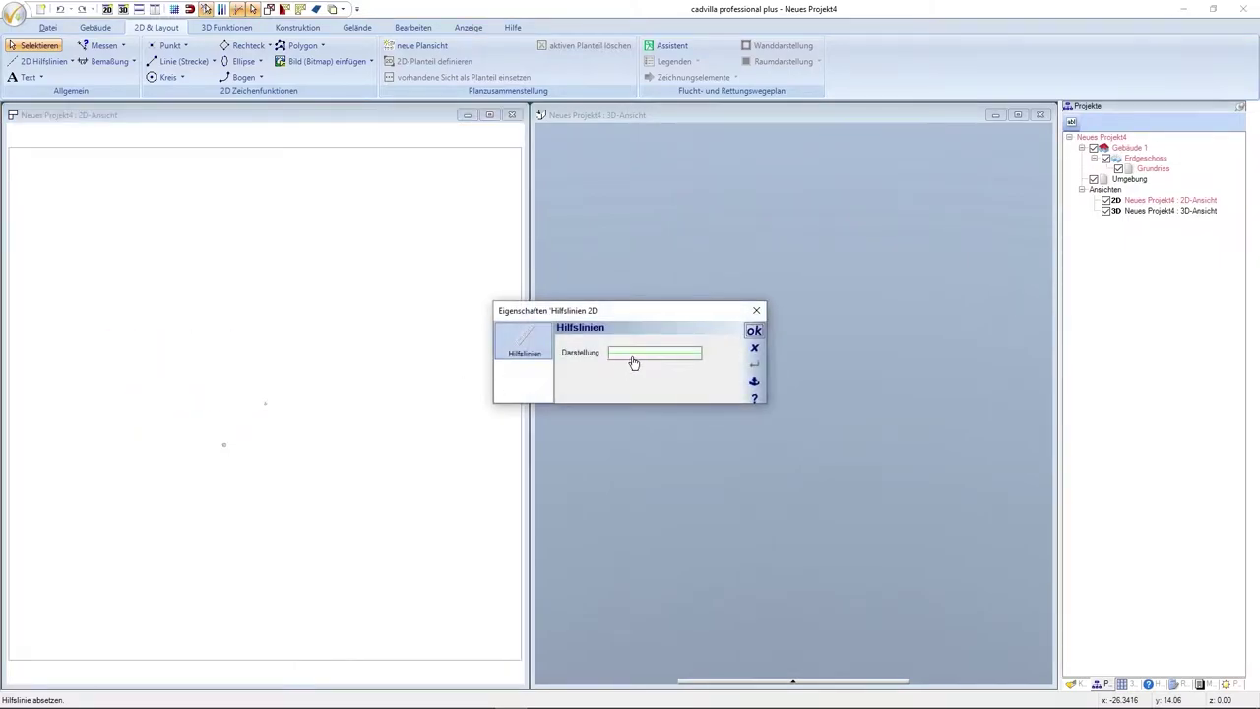
pyautogui.click(634, 362)
pyautogui.click(646, 313)
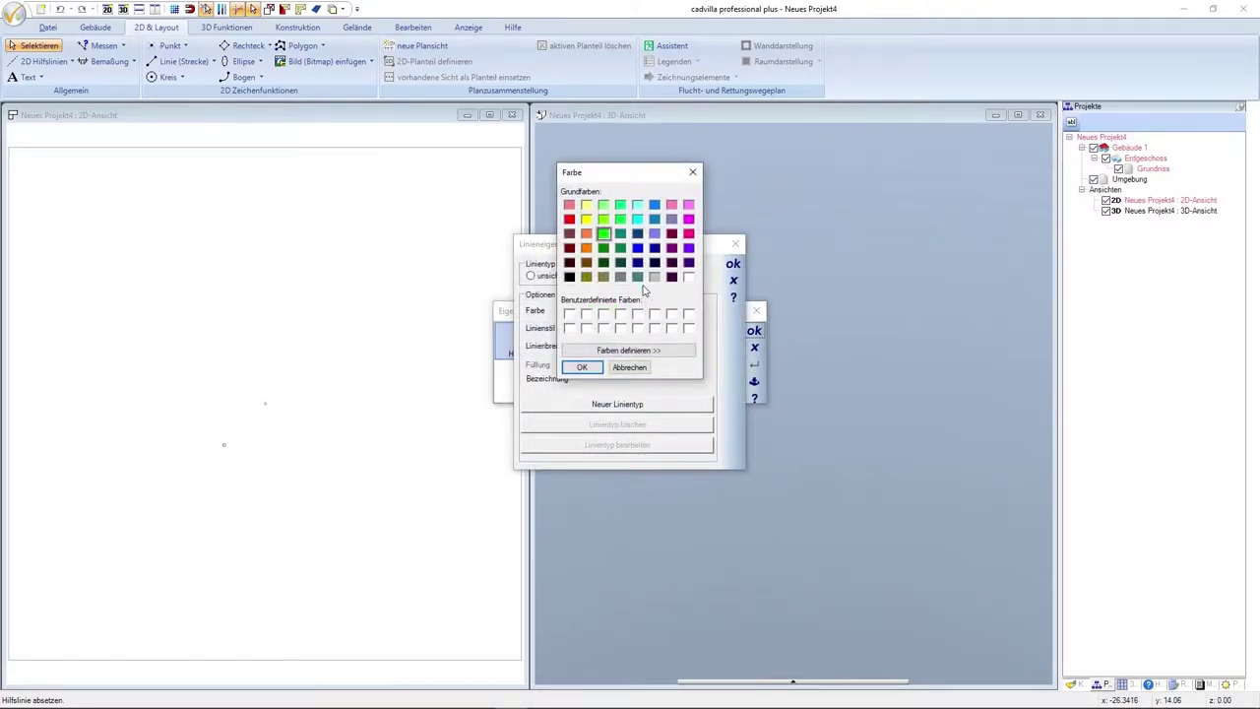
pyautogui.click(581, 366)
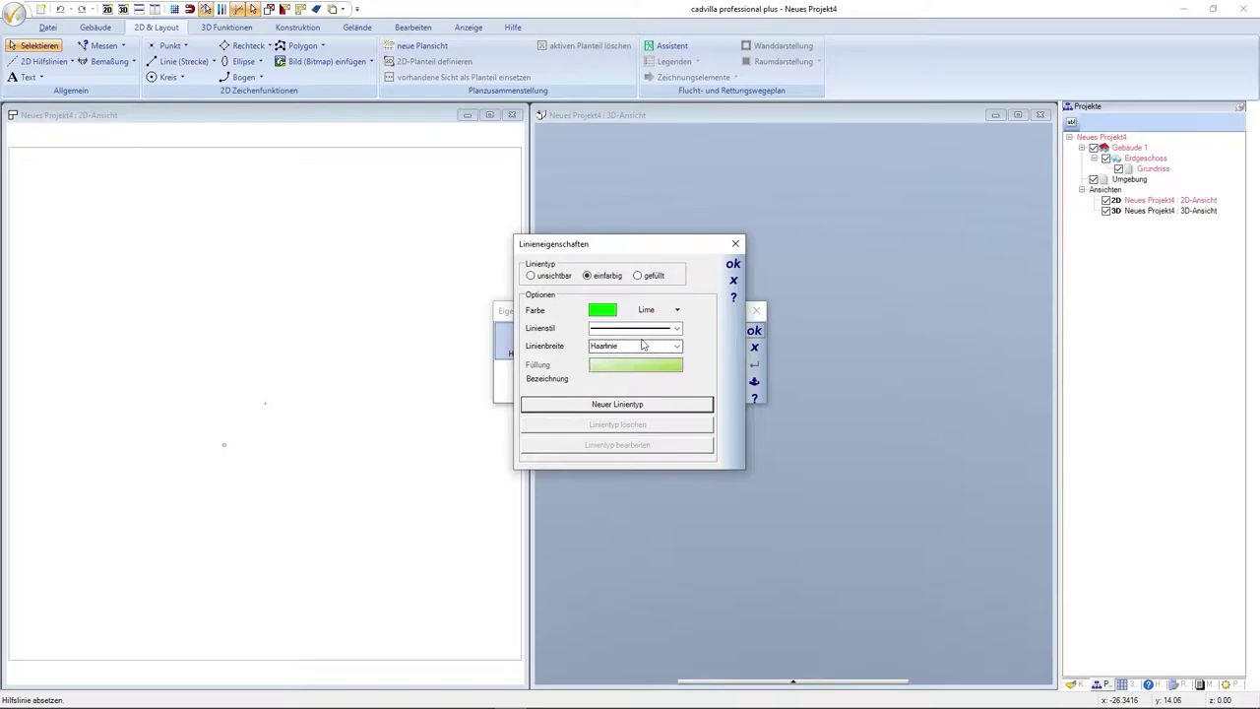
pyautogui.click(733, 264)
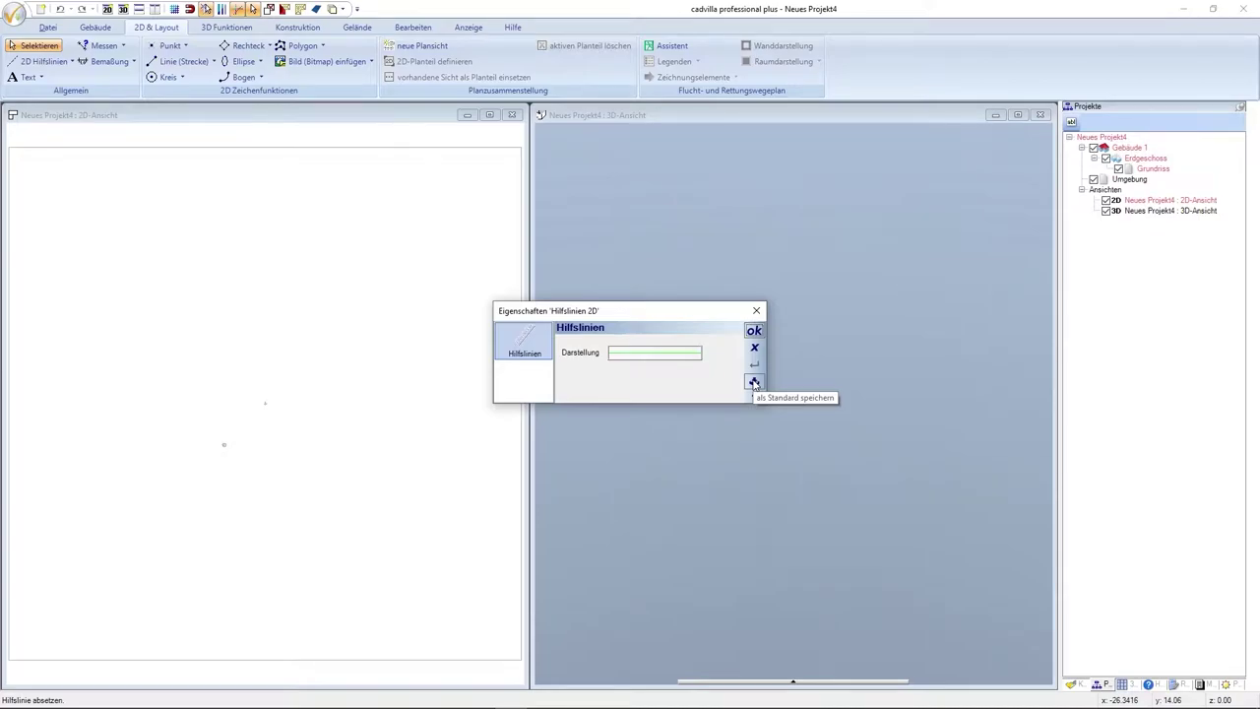
pyautogui.click(754, 331)
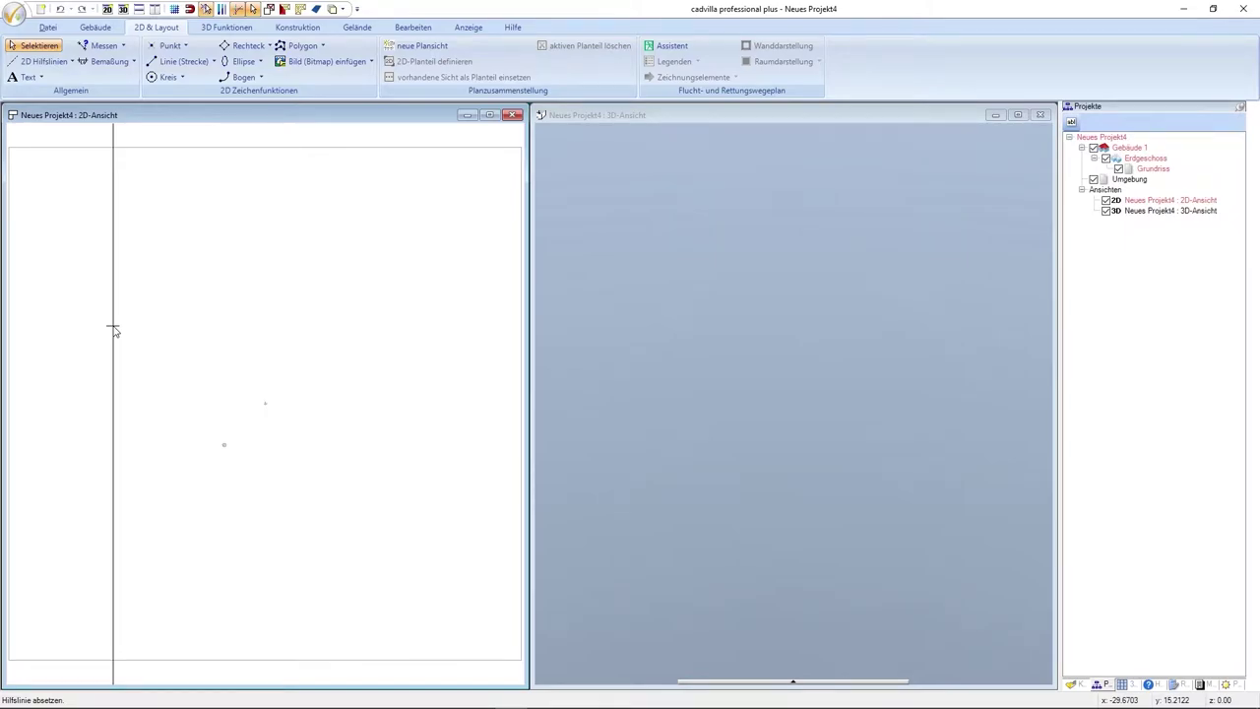
# - Place a vertical guide line at about x = -29.67 and a horizontal guide line crossing it at about y = 6.51
pyautogui.click(113, 331)
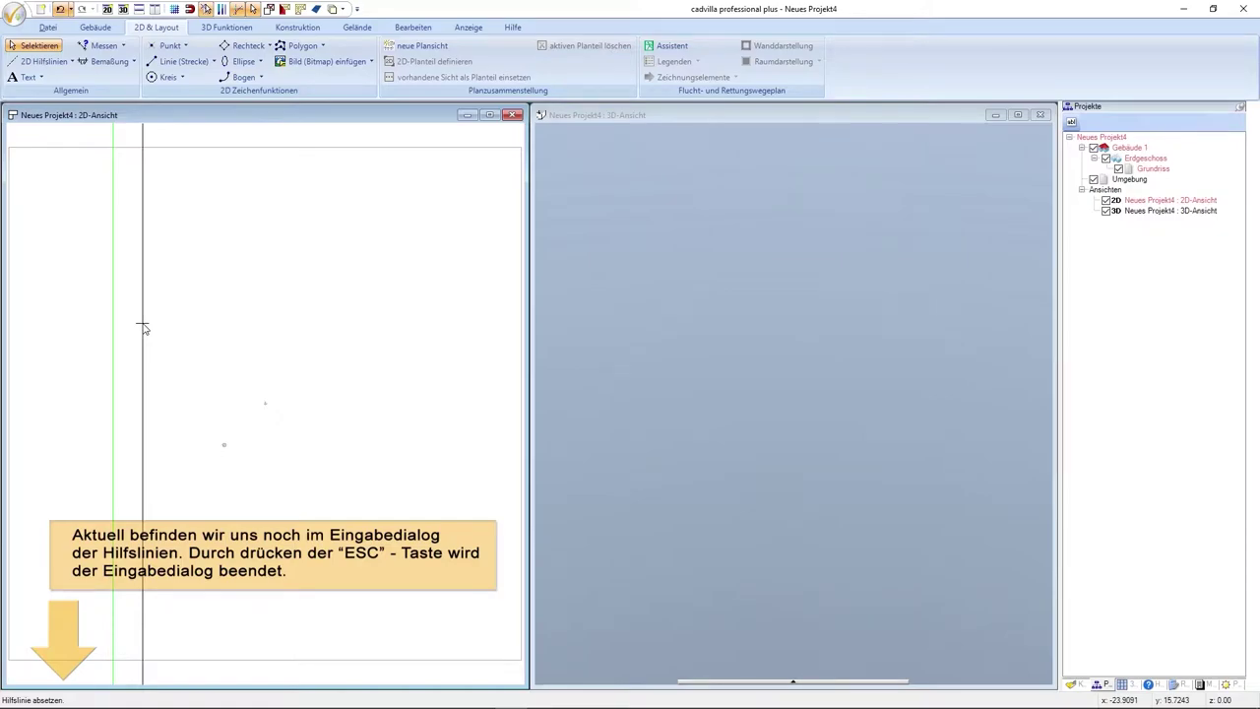
pyautogui.press('Escape')
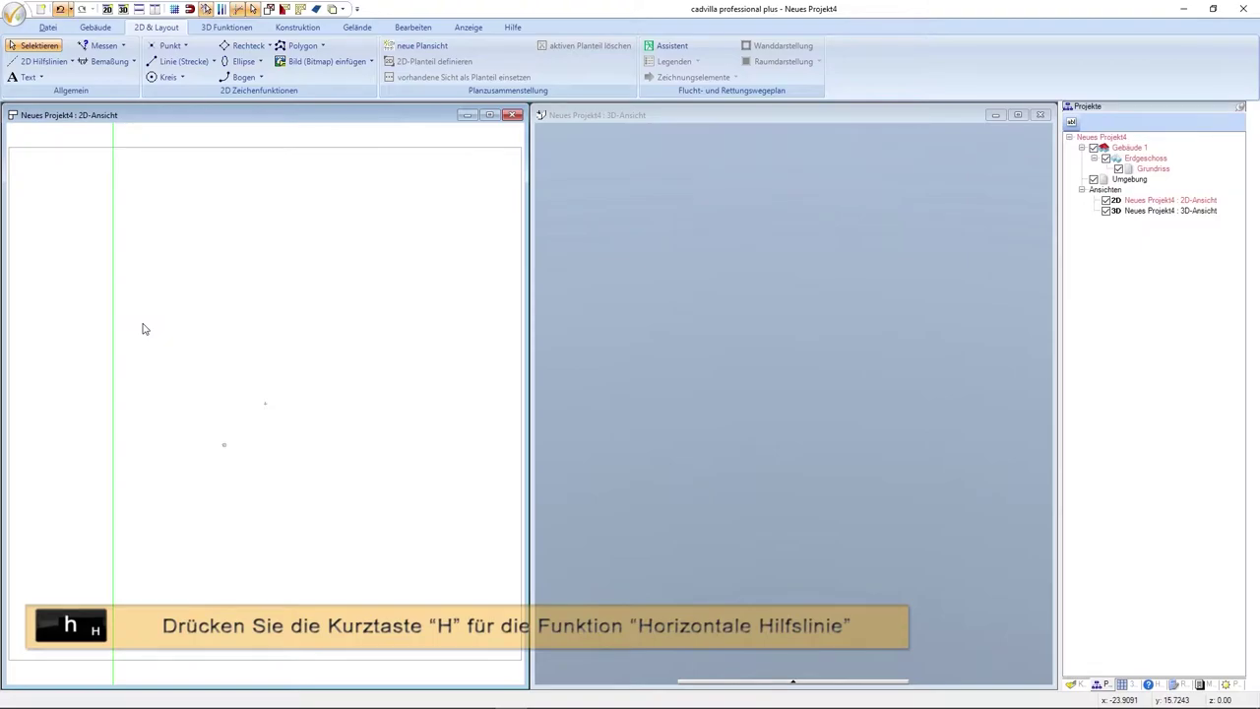
pyautogui.press('h')
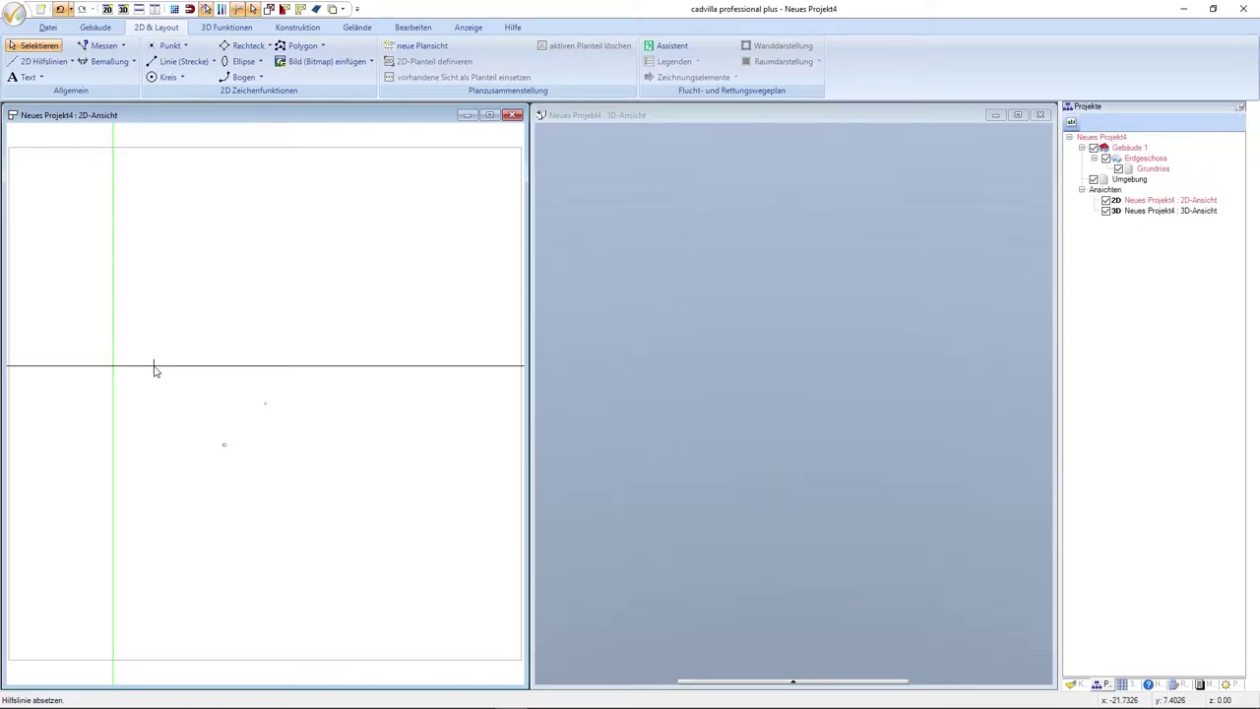
pyautogui.click(240, 370)
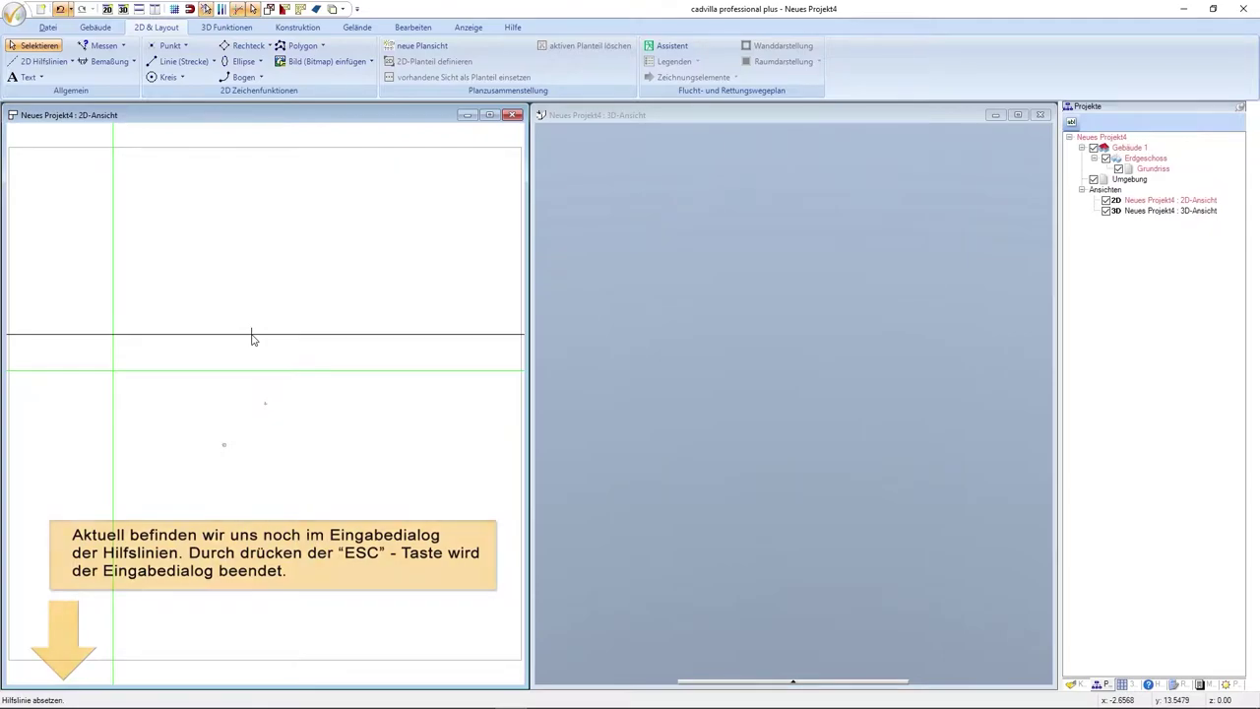
pyautogui.press('Escape')
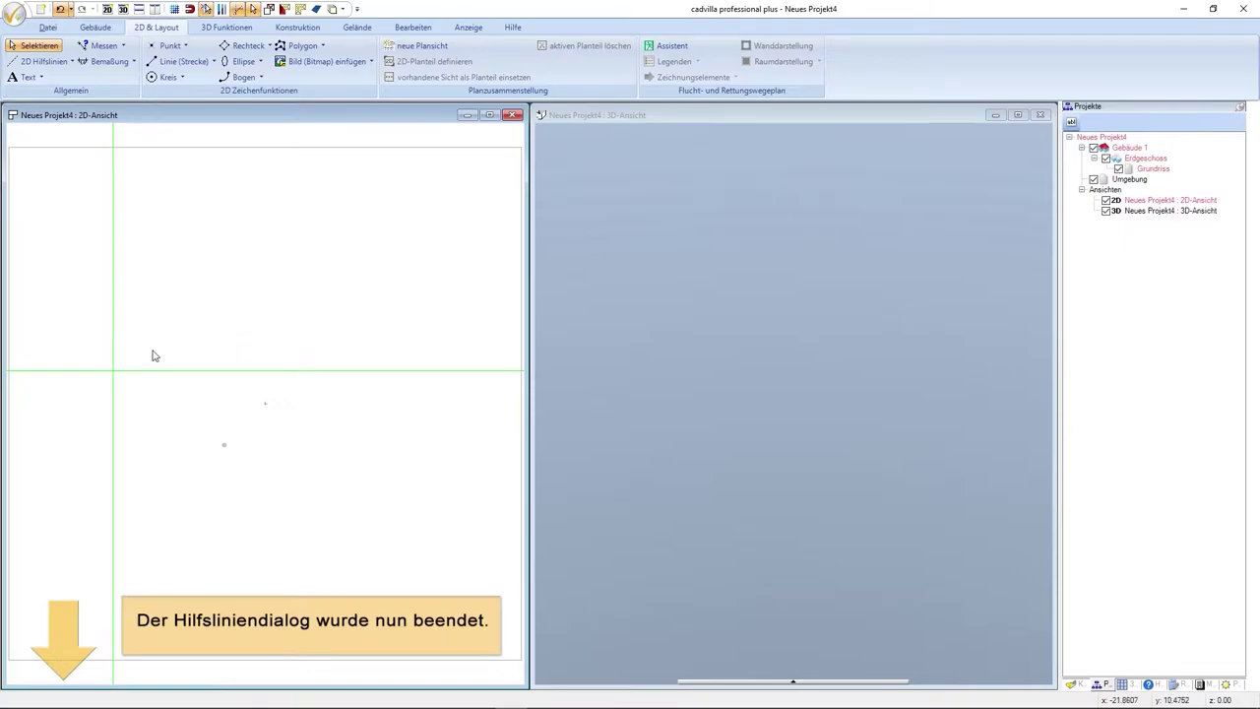
# - Start an exterior wall with multiple two-point input and confirm its properties with a thickness of 0.30 m
pyautogui.scroll(3, 99, 275)
pyautogui.scroll(2, 186, 272)
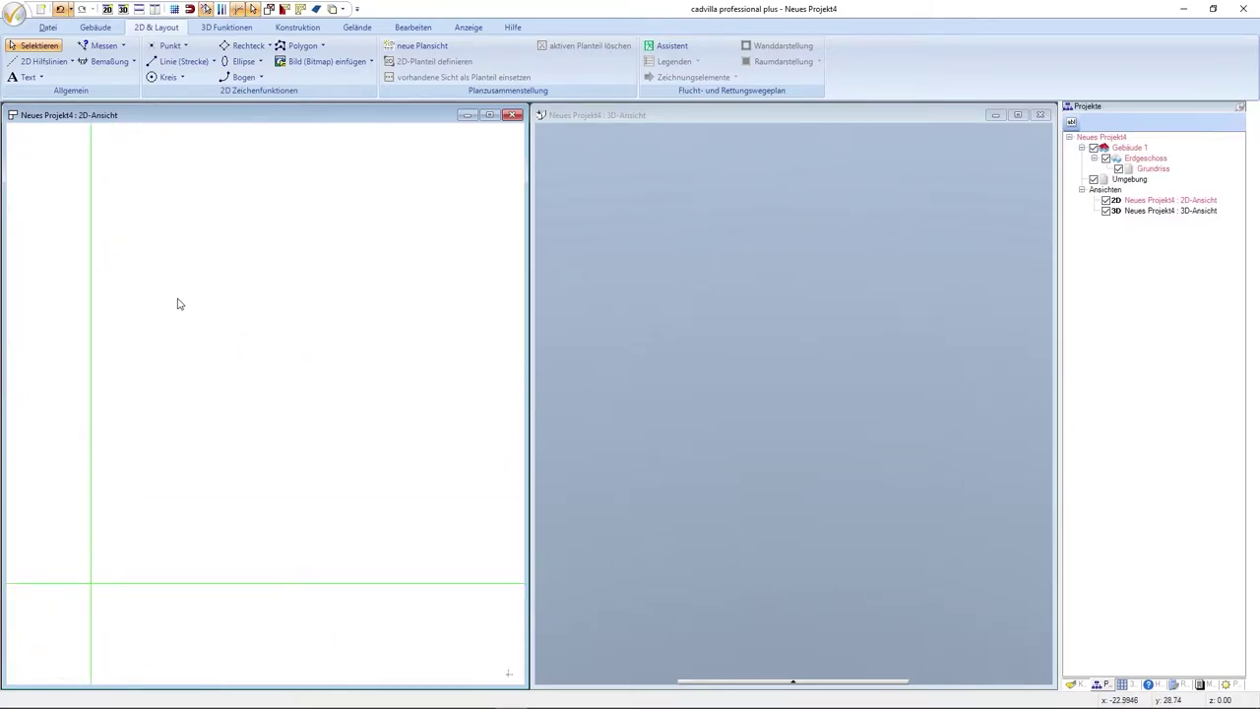
pyautogui.scroll(1, 93, 577)
pyautogui.scroll(1, 96, 582)
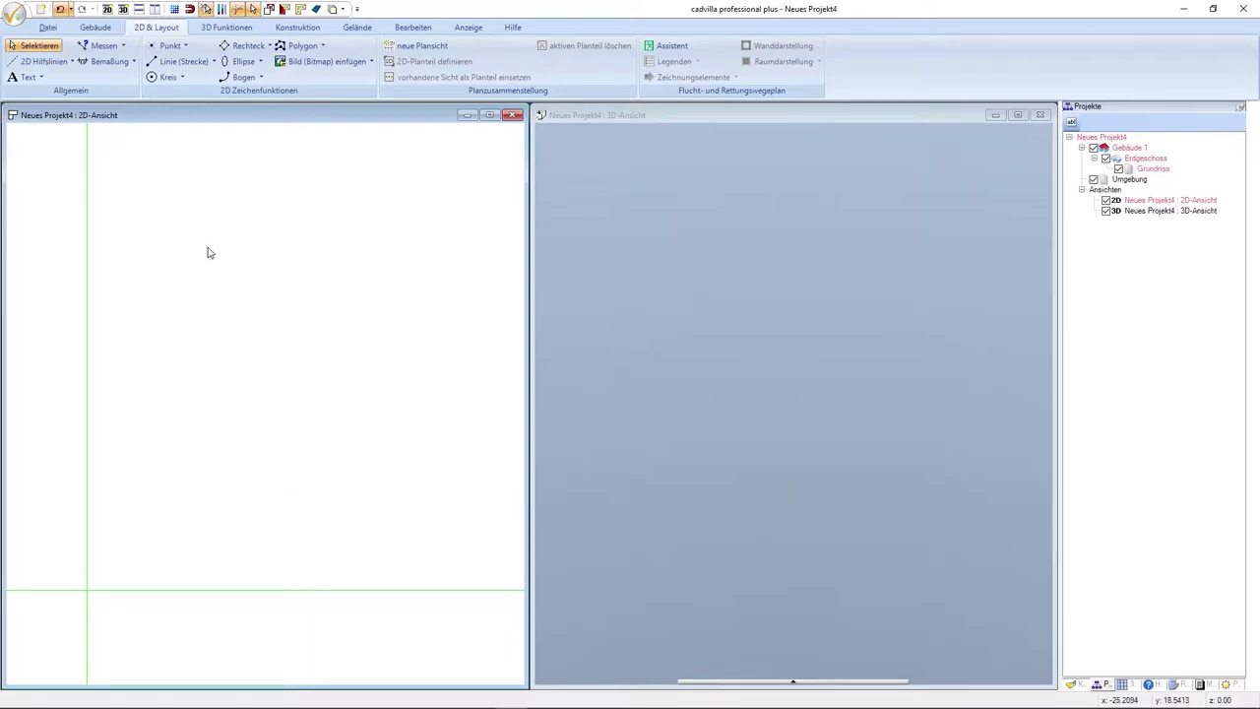
pyautogui.click(108, 31)
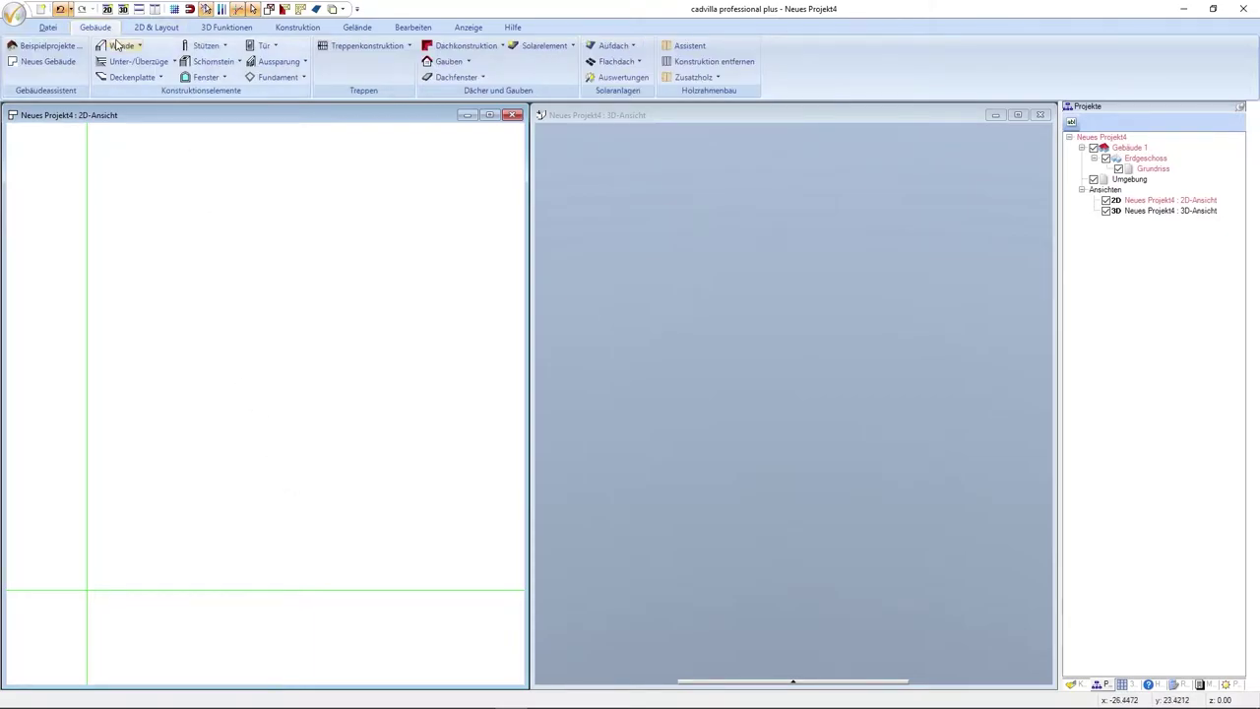
pyautogui.click(120, 45)
pyautogui.moveTo(122, 62)
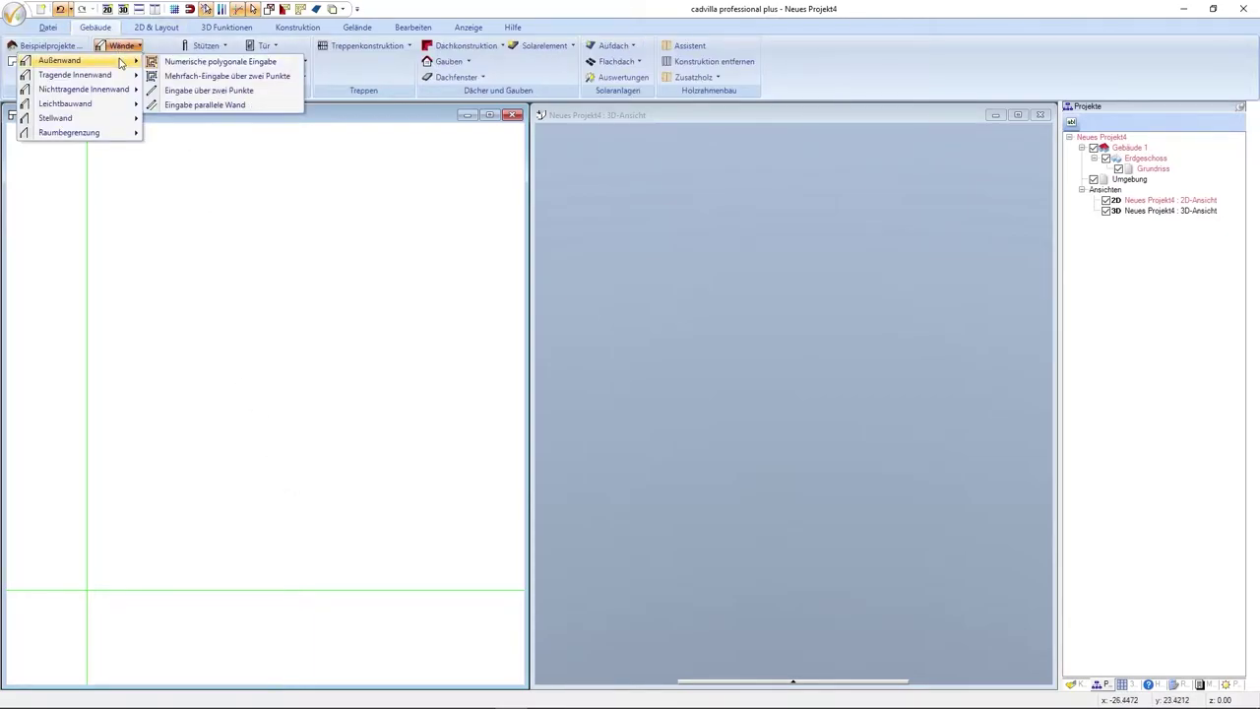
pyautogui.click(197, 76)
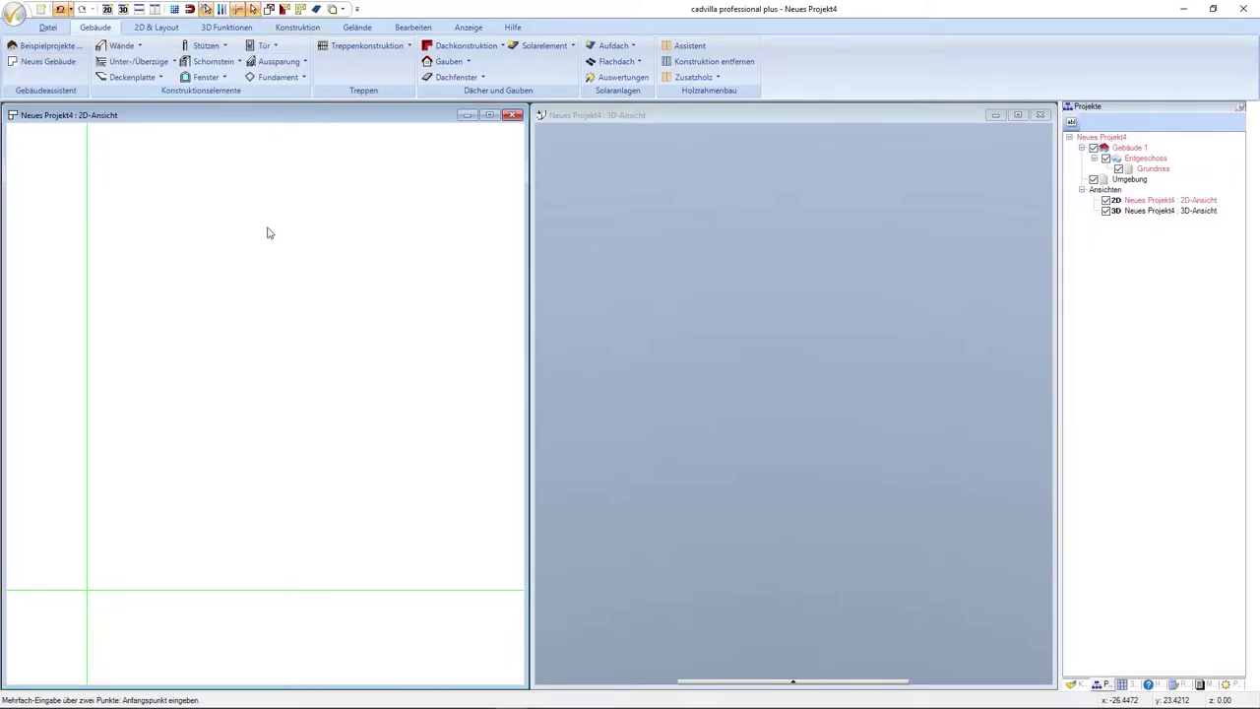
pyautogui.rightClick(189, 488)
pyautogui.click(271, 549)
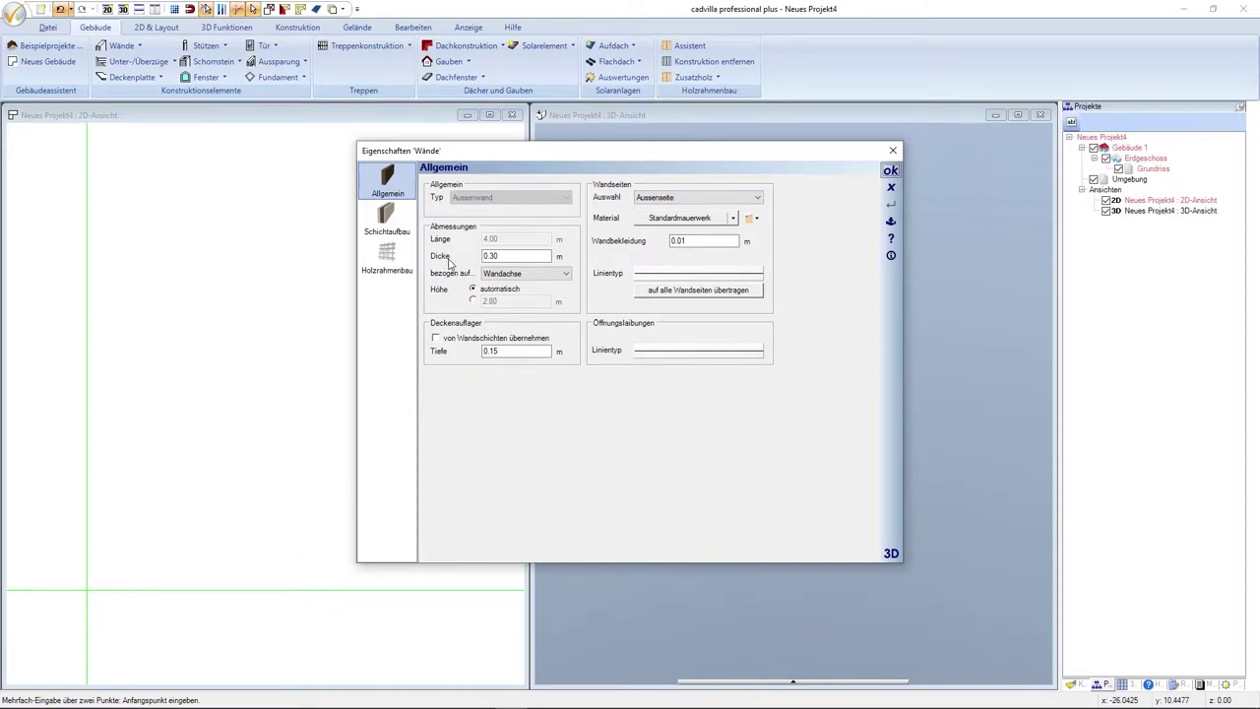
pyautogui.press('Tab')
pyautogui.click(887, 171)
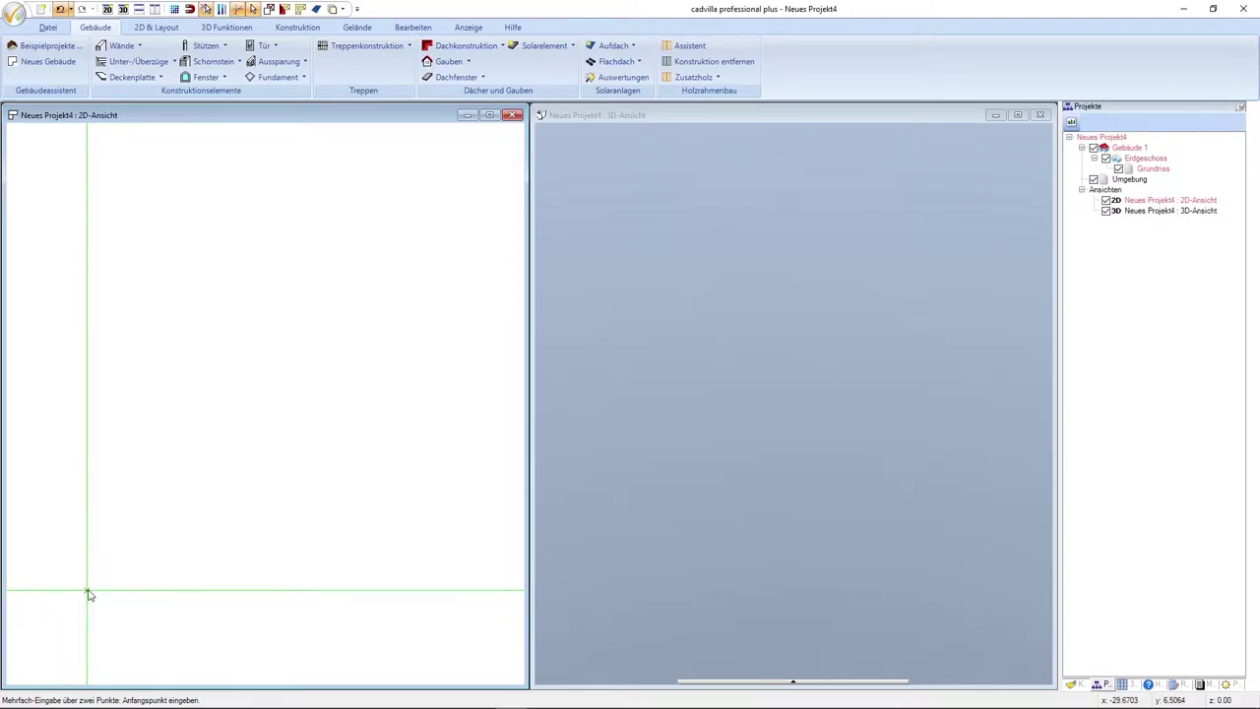
# - Draw a horizontal exterior wall 13.80 m long from the guide line intersection, switching its reference so the wall lies above the horizontal guide
pyautogui.click(88, 589)
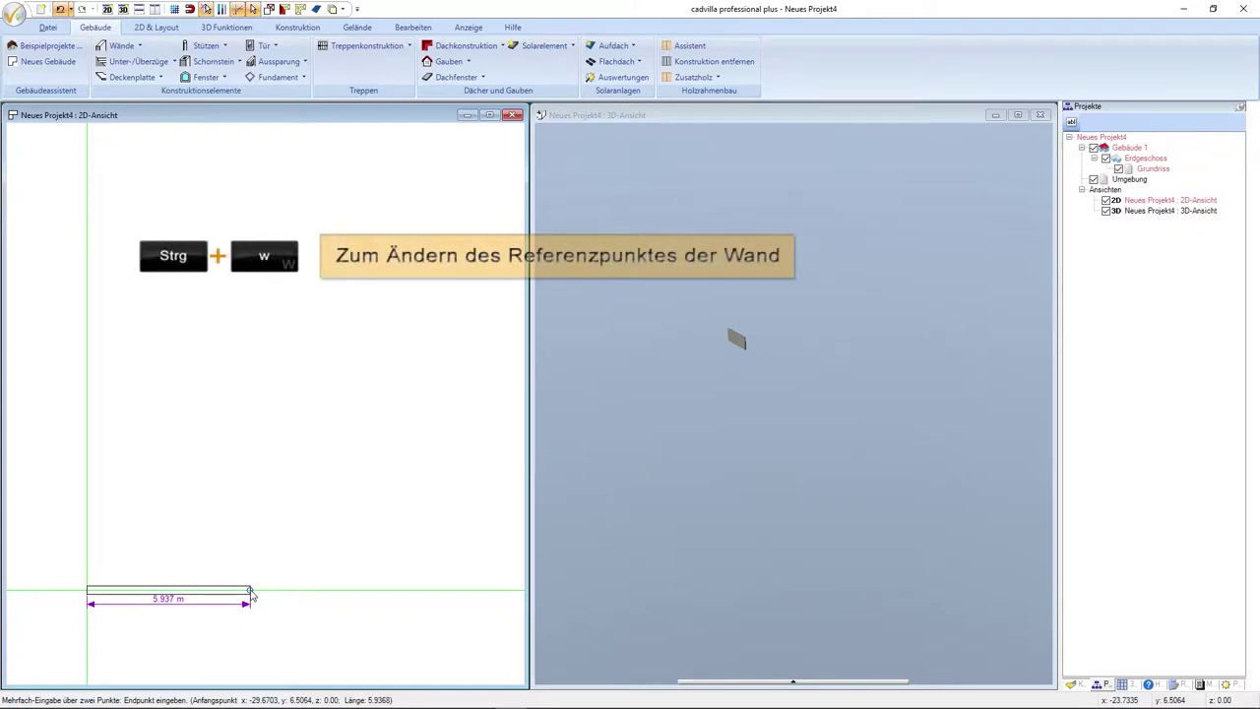
pyautogui.hotkey('ctrl', 'w')
pyautogui.hotkey('ctrl', 'w')
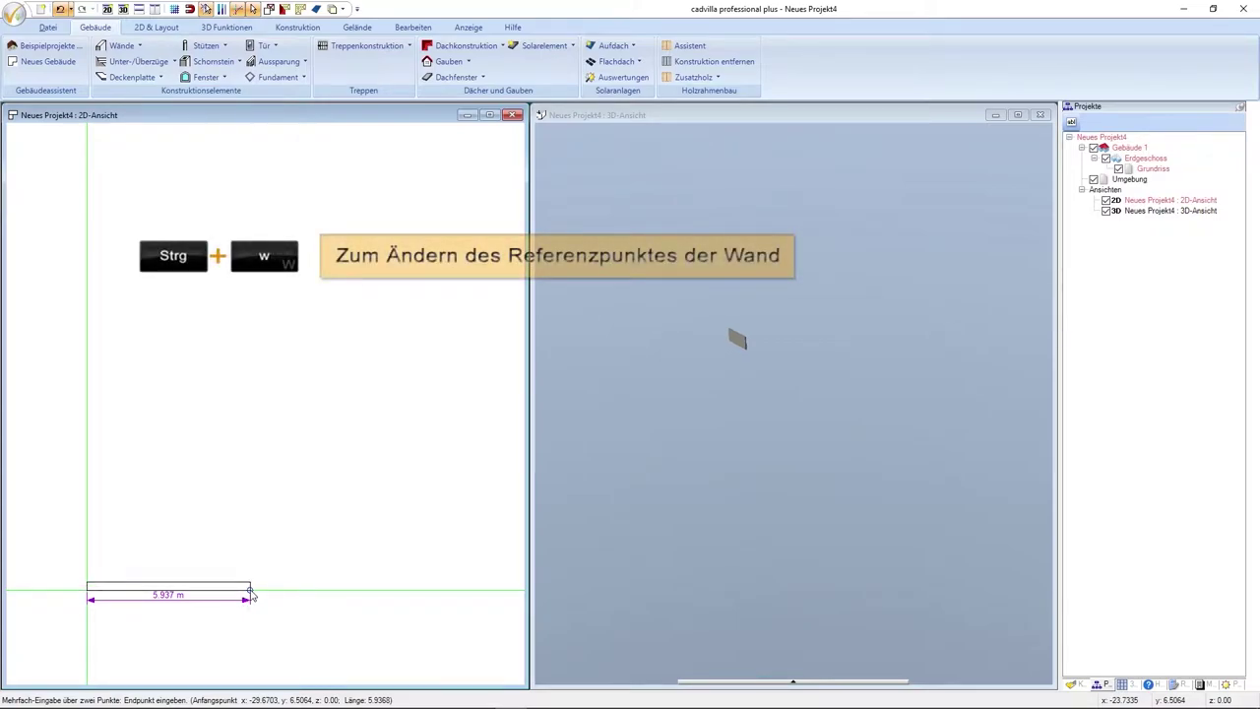
pyautogui.hotkey('ctrl', 'w')
pyautogui.hotkey('ctrl', 'w')
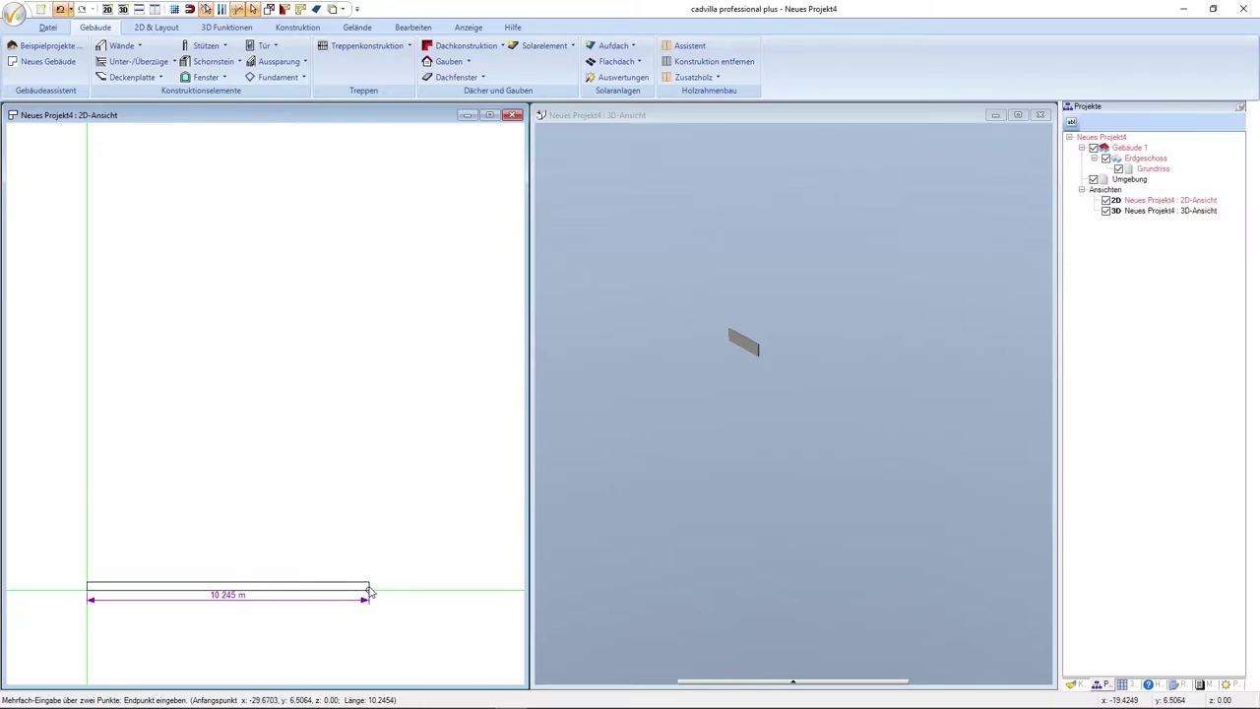
pyautogui.press('Tab')
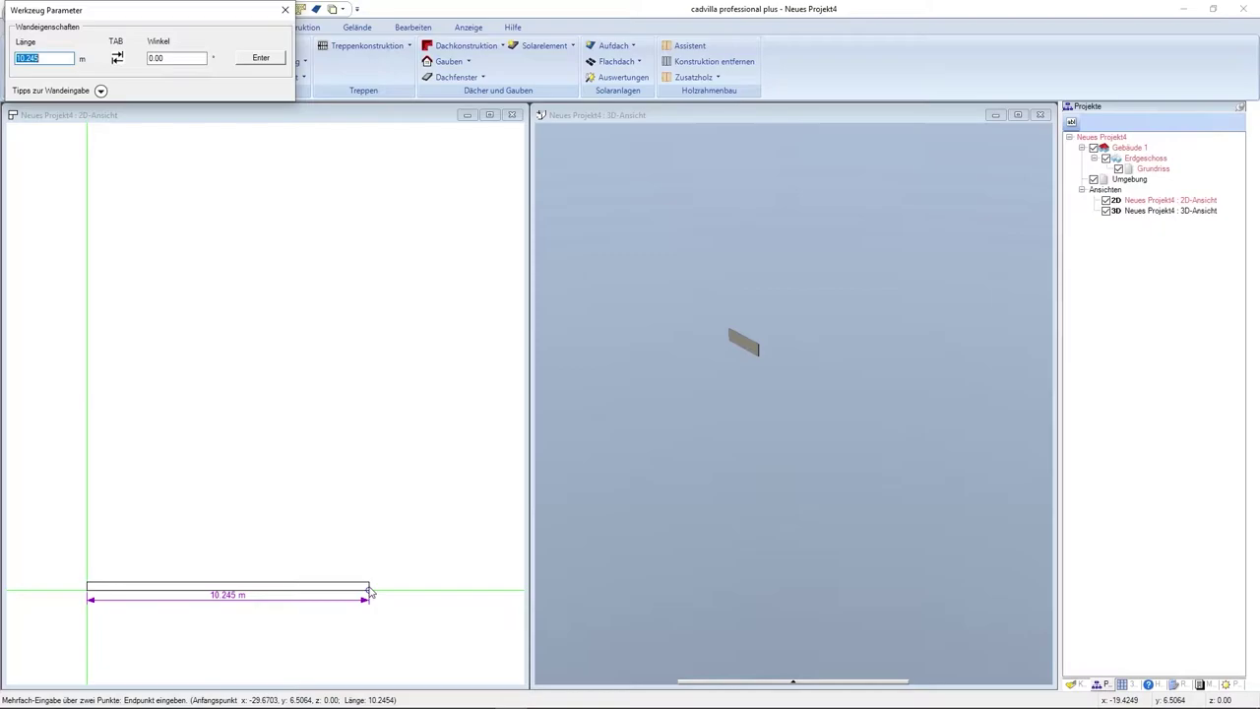
pyautogui.write('13')
pyautogui.write(',80')
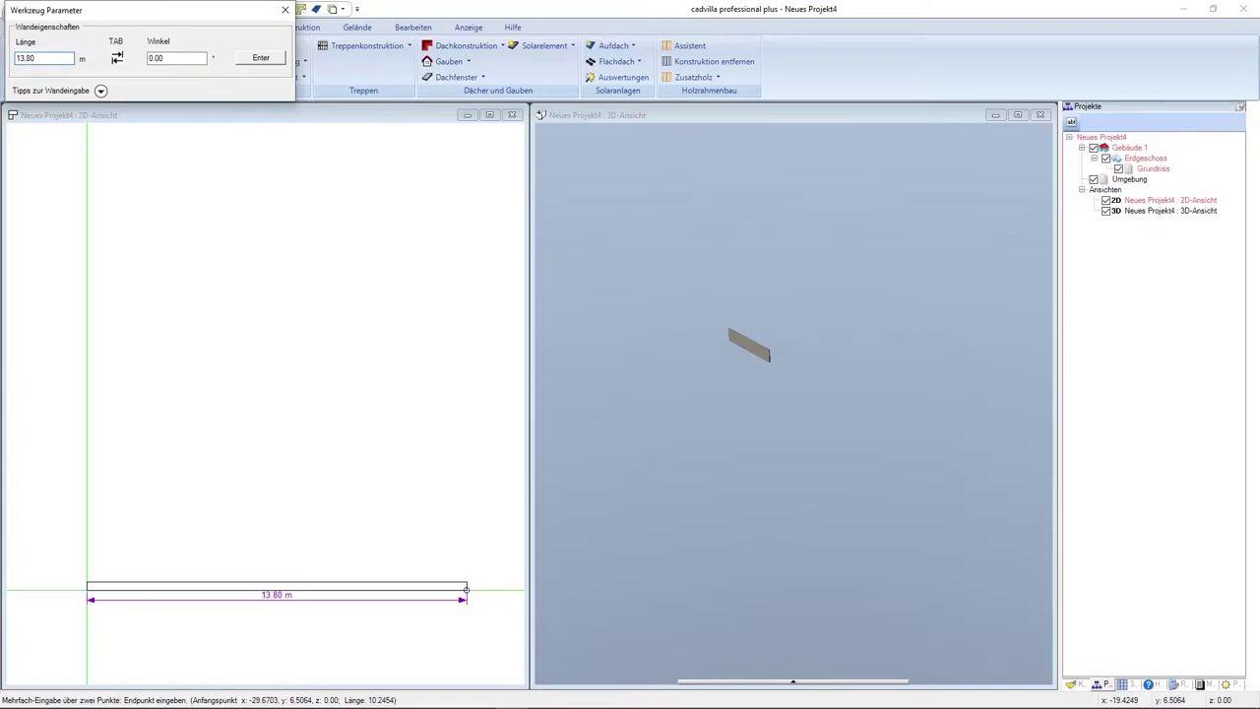
pyautogui.press('Return')
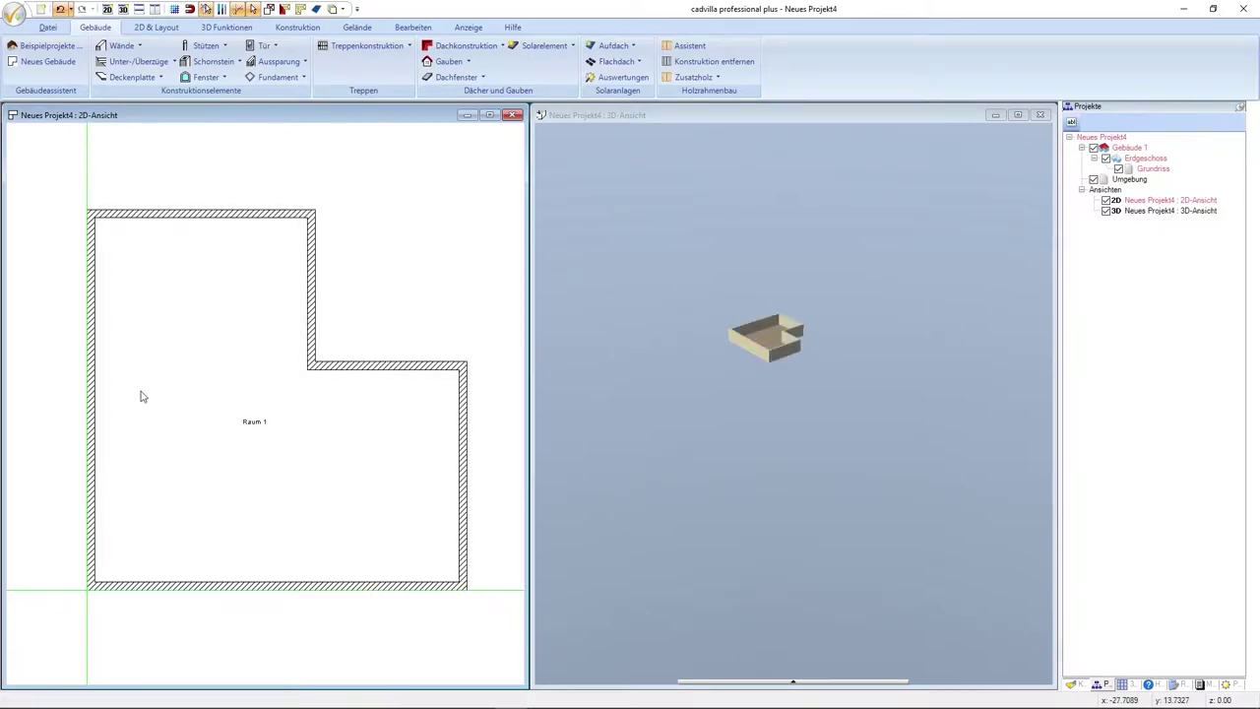
# - Draw a vertical exterior wall 8.30 m long at 90° upward from the free end of the 13.80 m wall
pyautogui.hotkey('ctrl', 'z')
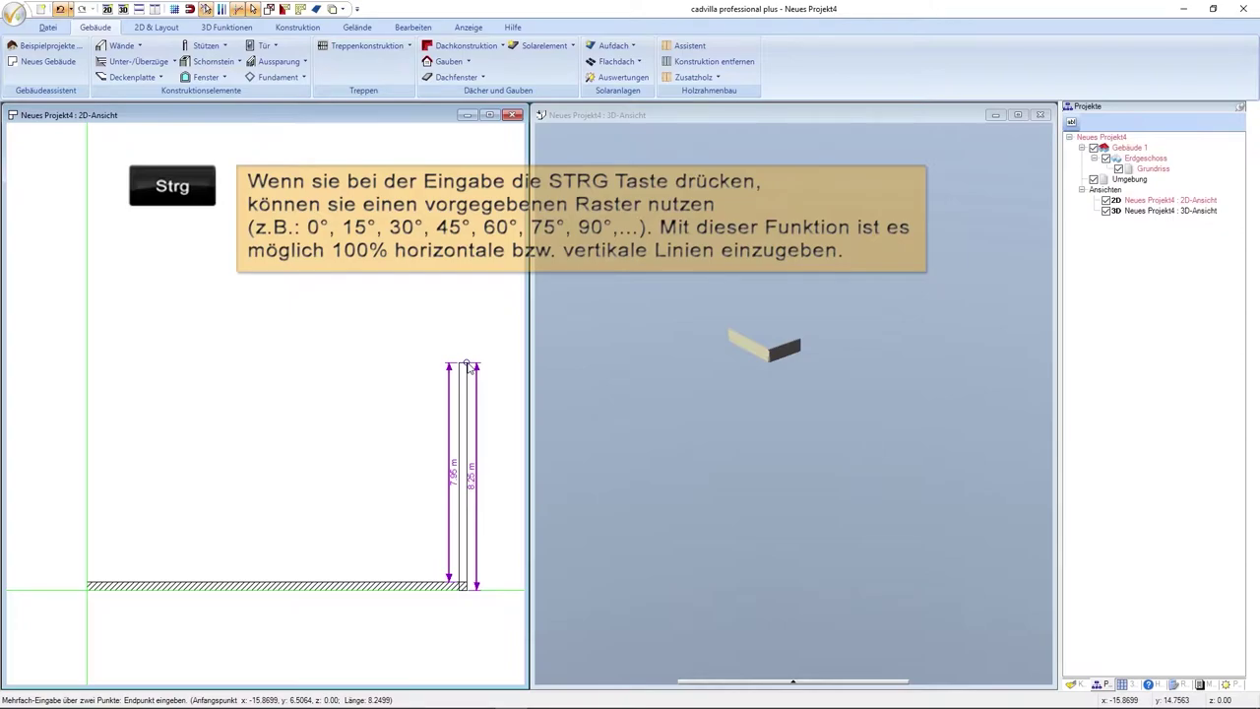
pyautogui.press('Tab')
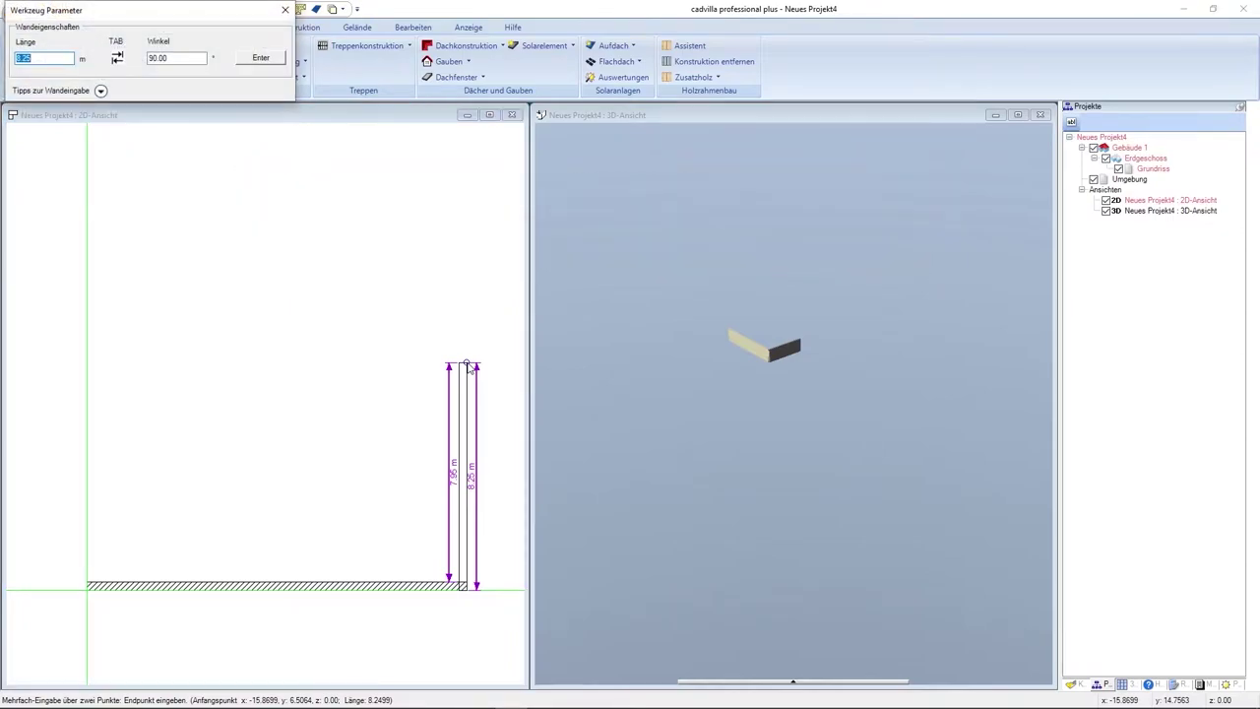
pyautogui.write('8.30')
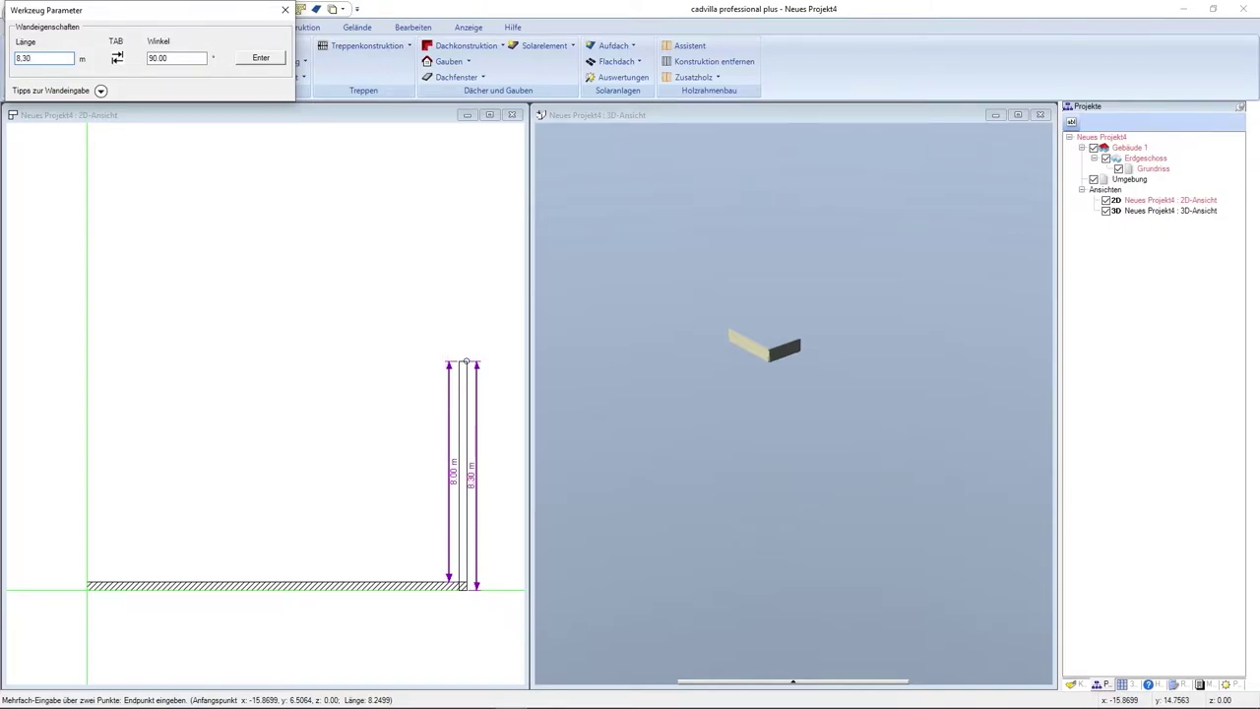
pyautogui.press('Tab')
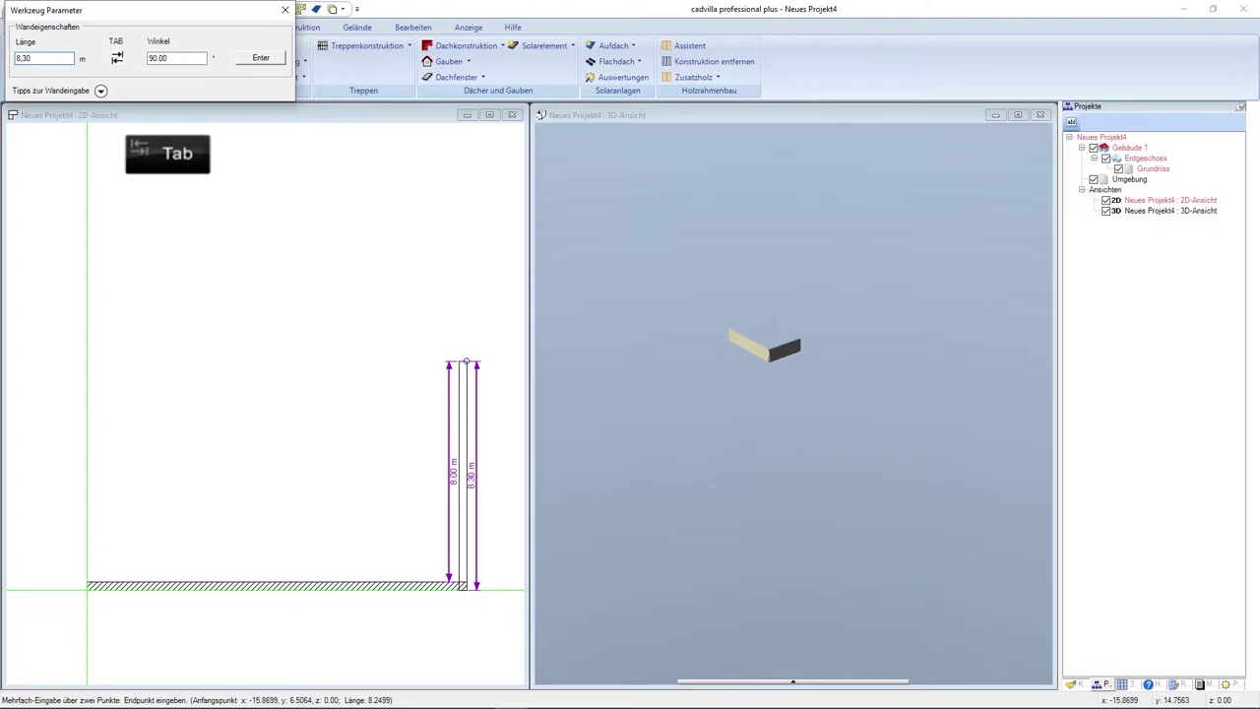
pyautogui.press('Tab')
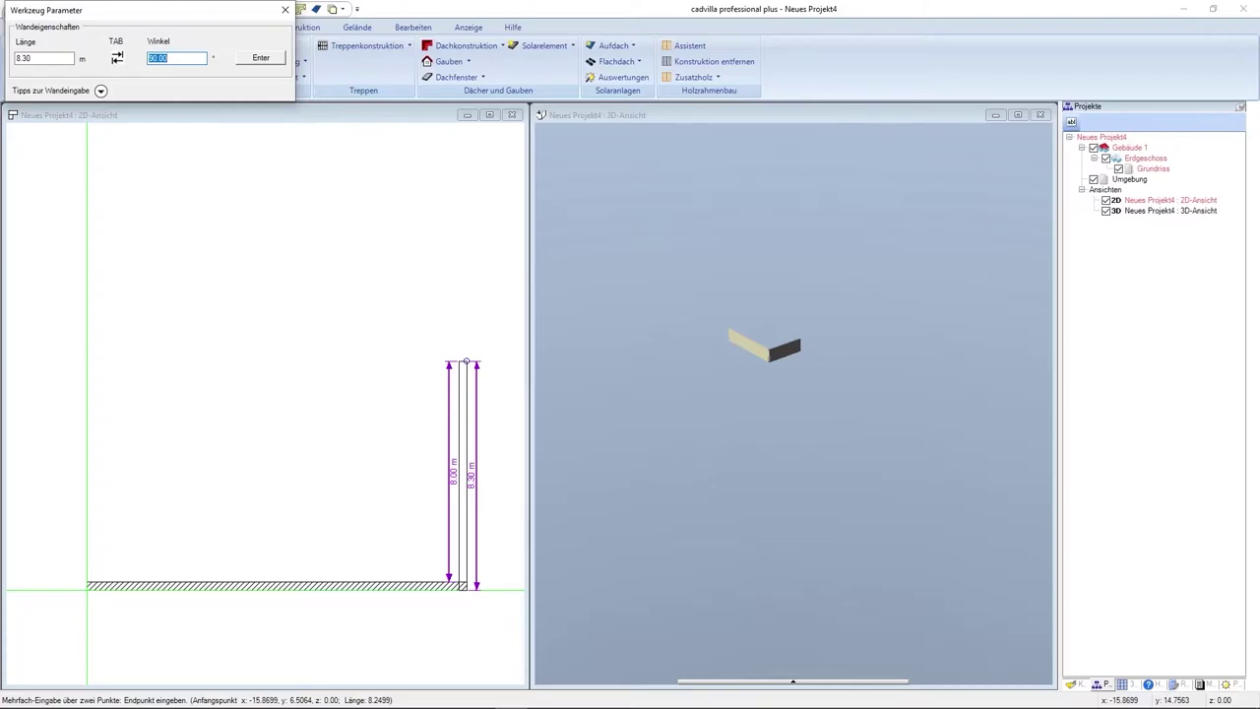
pyautogui.write('60')
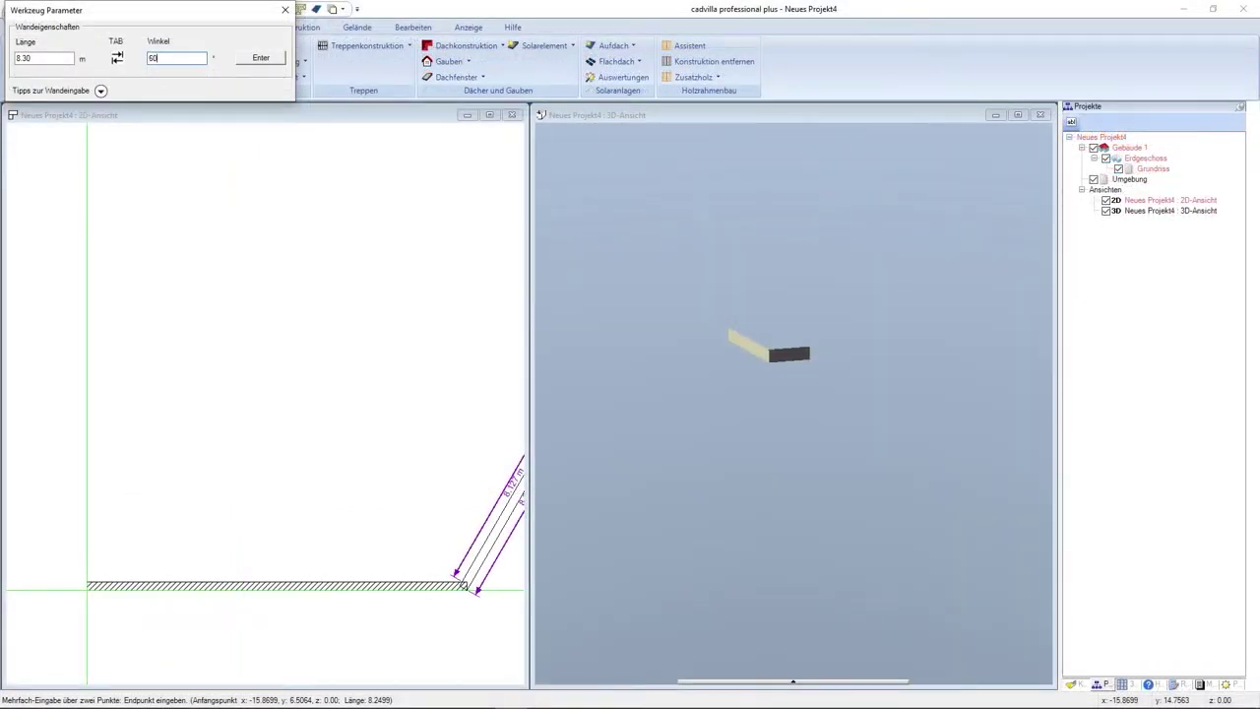
pyautogui.press('BackSpace')
pyautogui.press('BackSpace')
pyautogui.write('90')
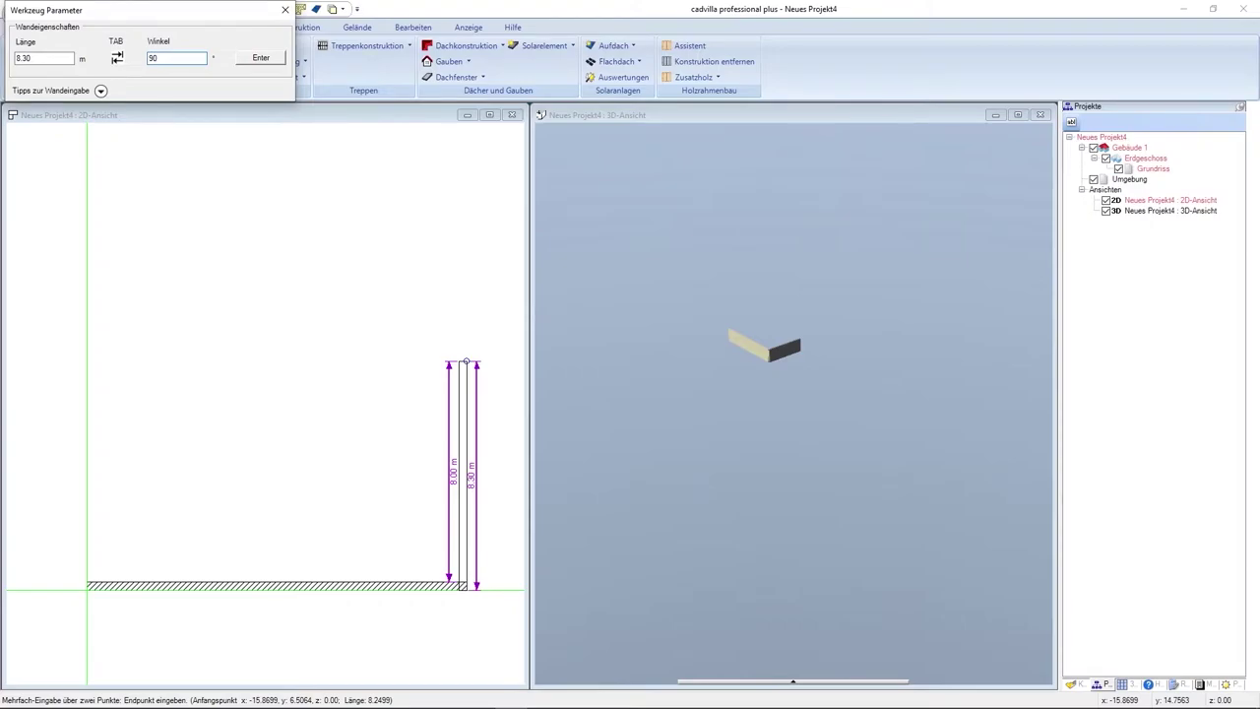
pyautogui.press('Return')
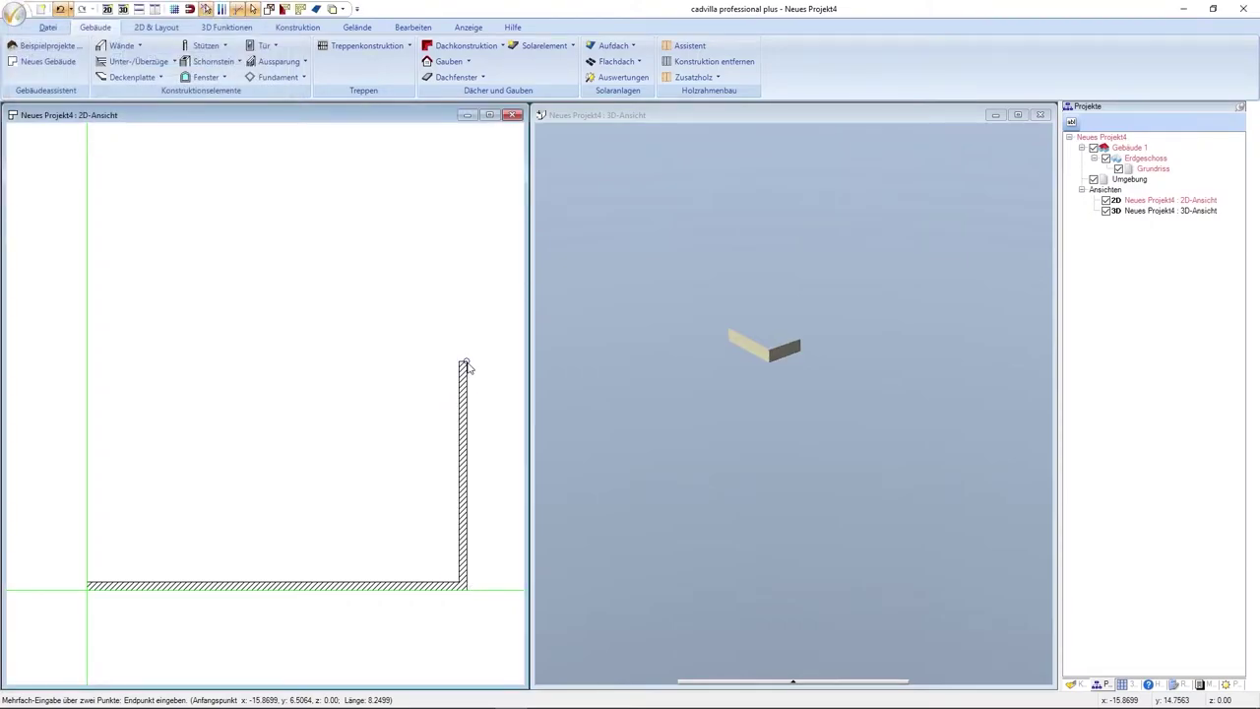
# - Continue with a horizontal exterior wall 5.50 m long running inward from the upper end of the 8.30 m wall
pyautogui.click(466, 363)
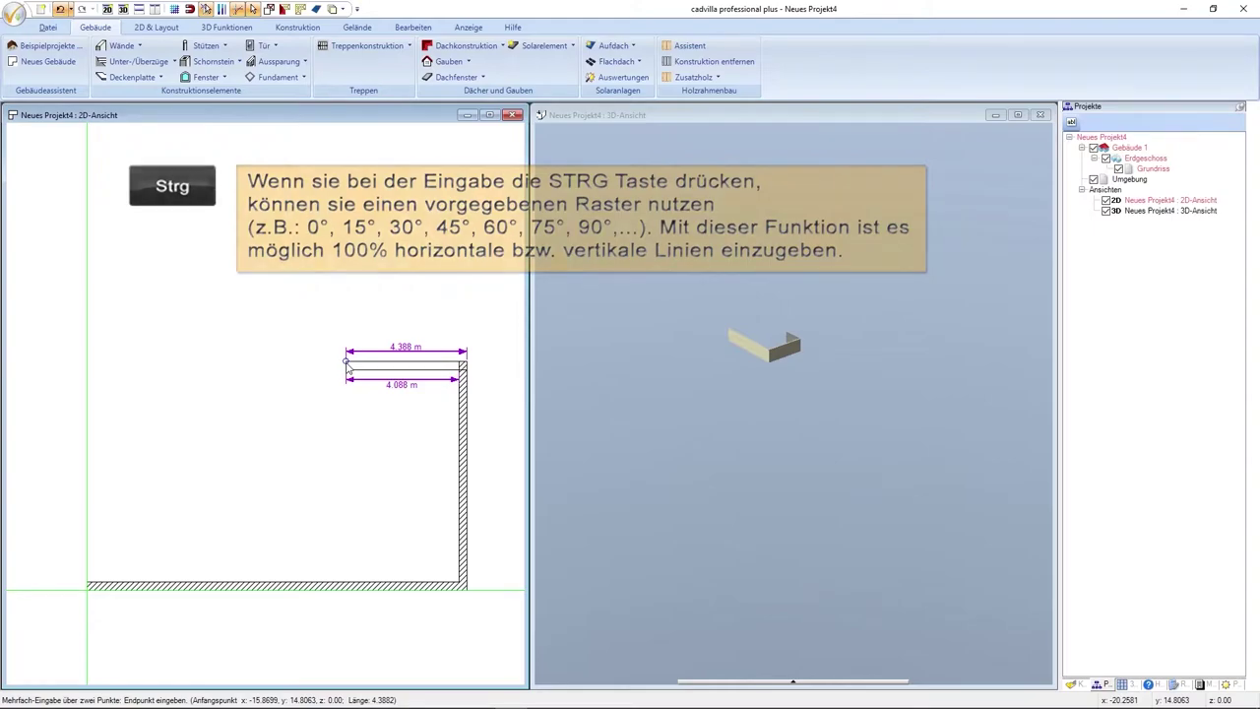
pyautogui.press('Tab')
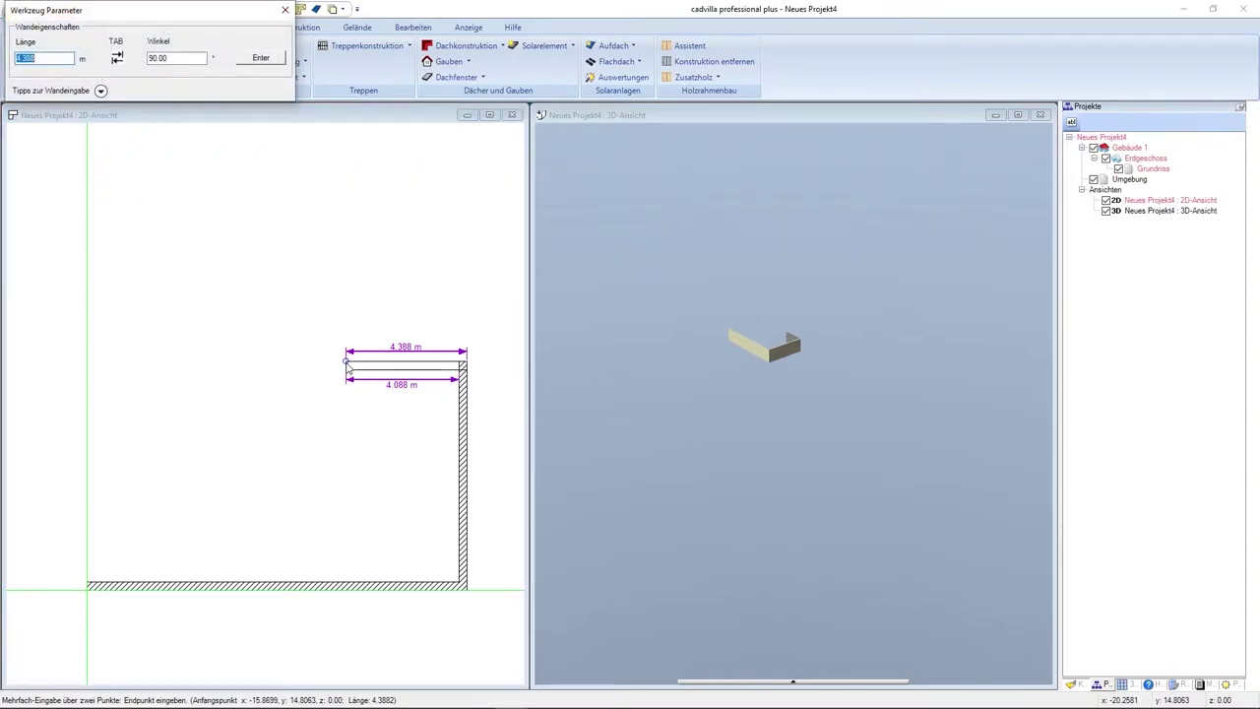
pyautogui.write('5,5')
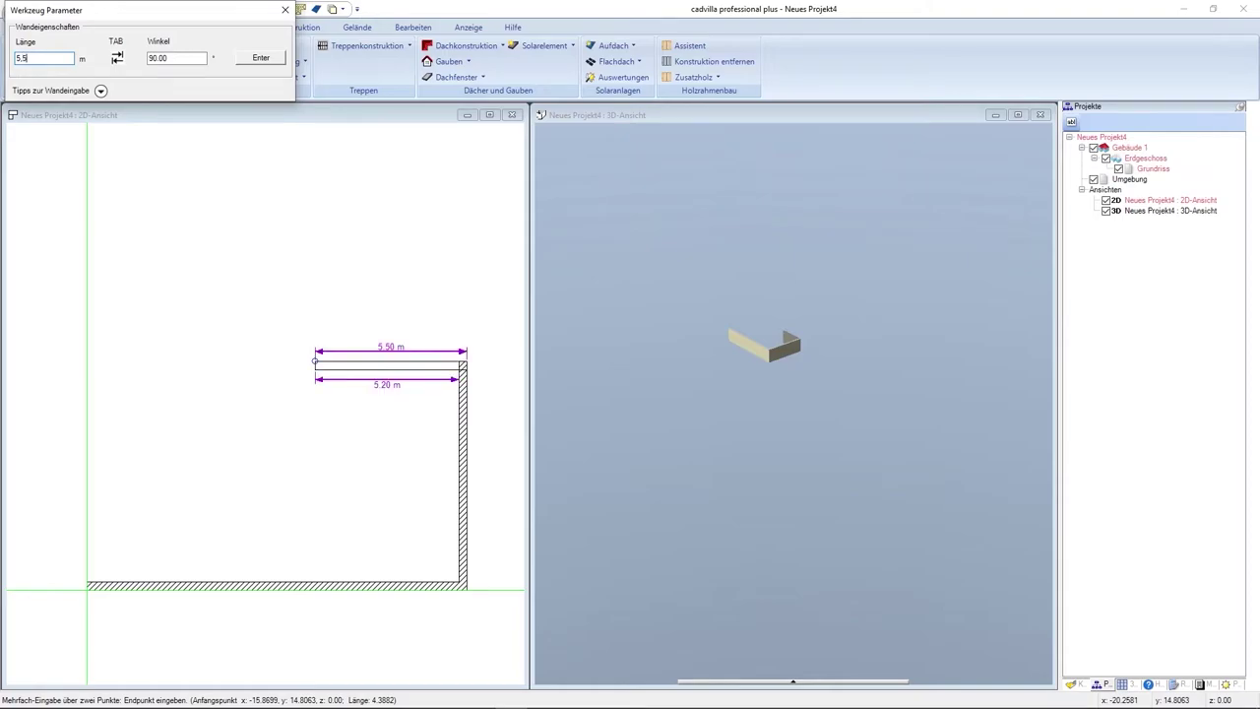
pyautogui.write('0')
pyautogui.press('Return')
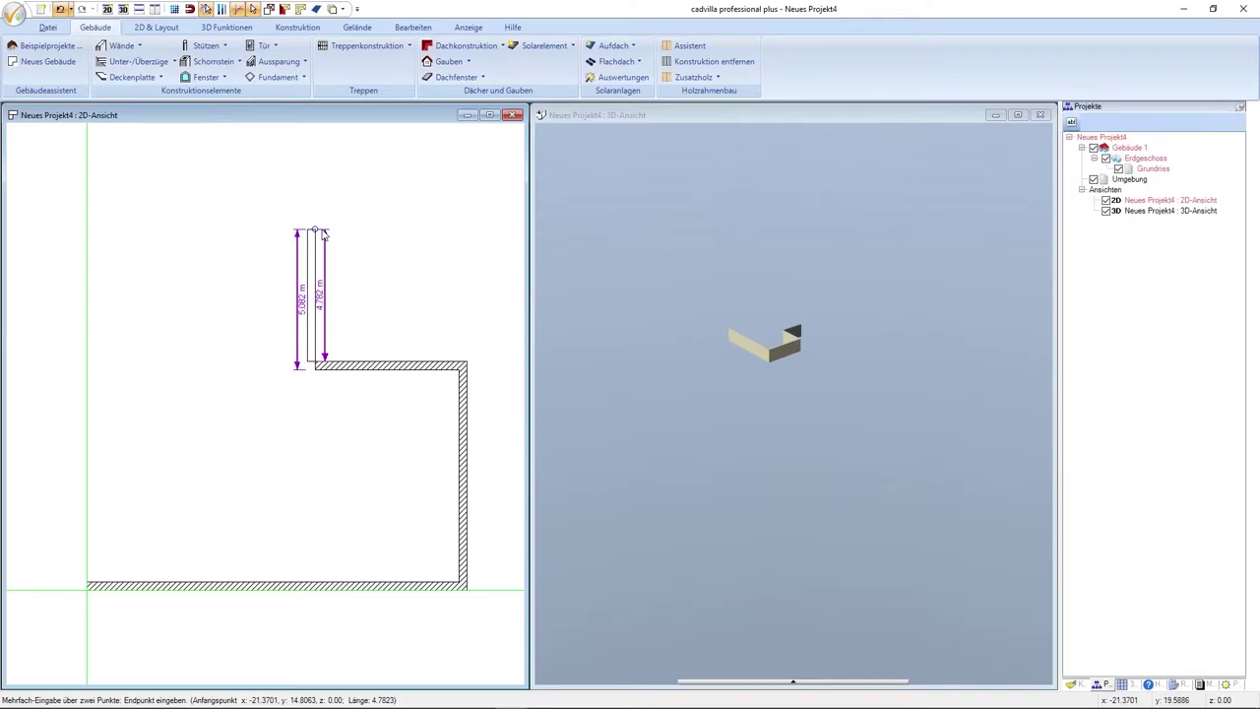
# - Add a vertical wall 5.50 m long upward from the inner corner and a horizontal wall 8.30 m long back to the vertical guide
pyautogui.press('Tab')
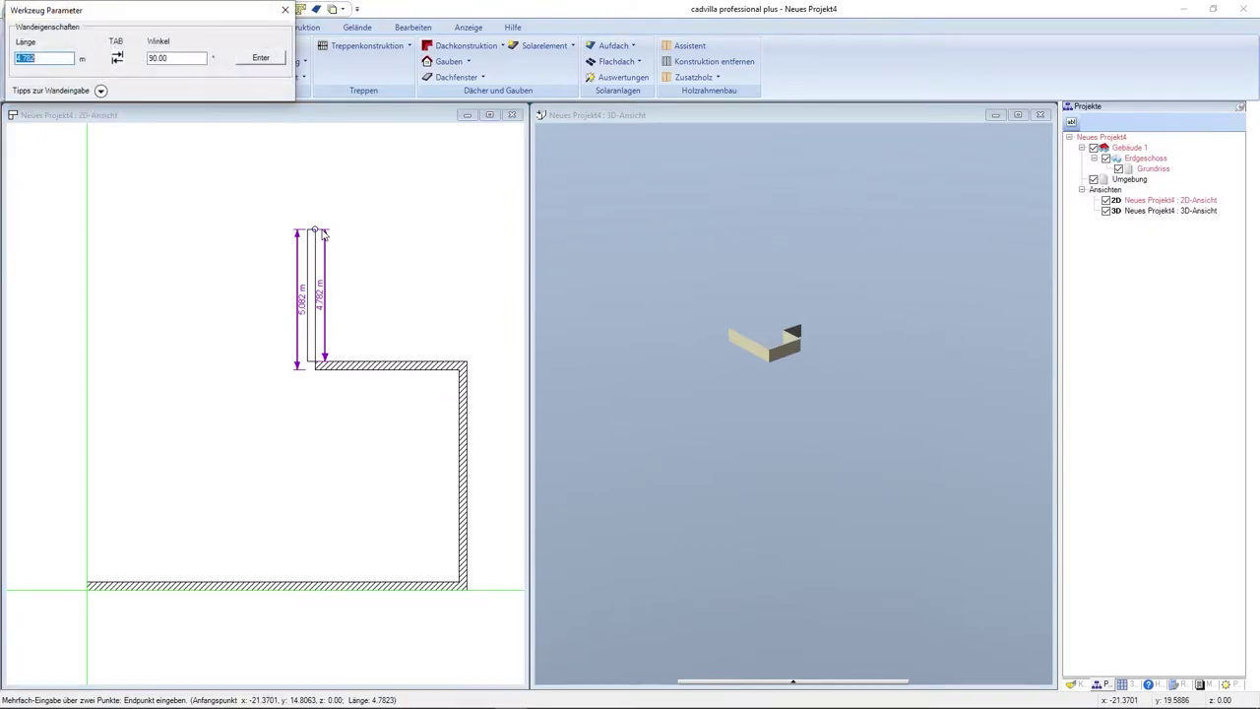
pyautogui.write('5.50')
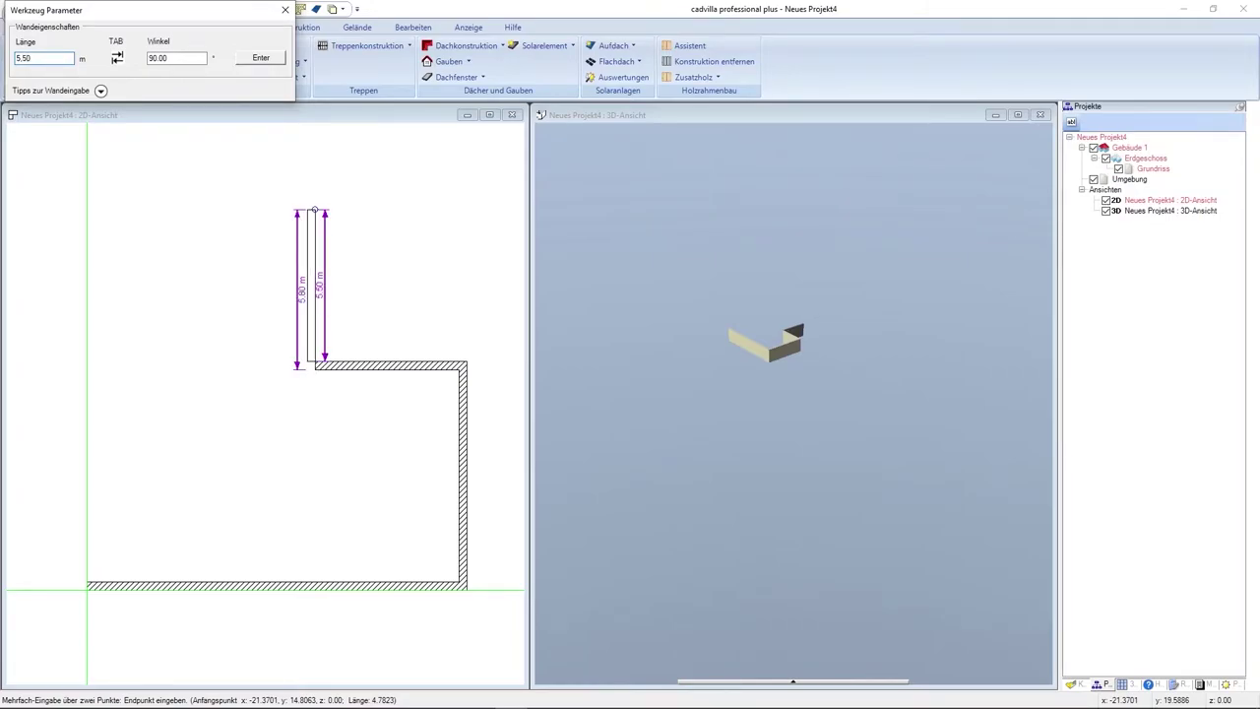
pyautogui.press('Return')
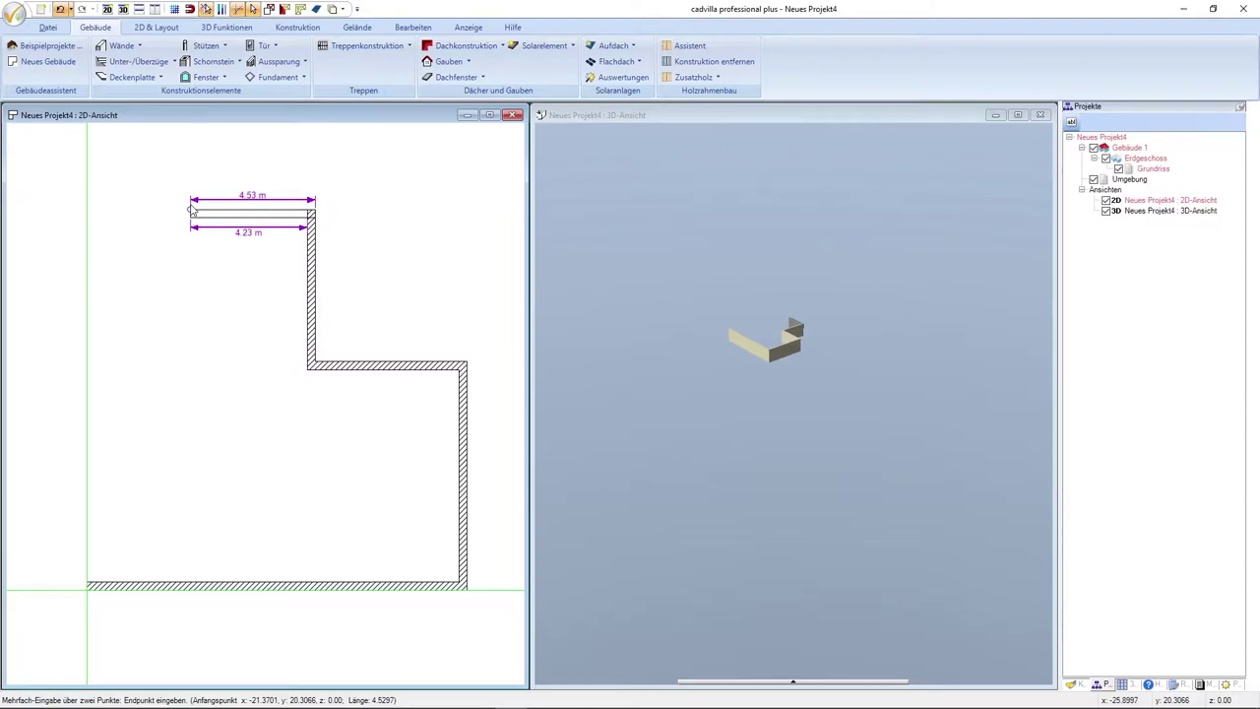
pyautogui.press('Tab')
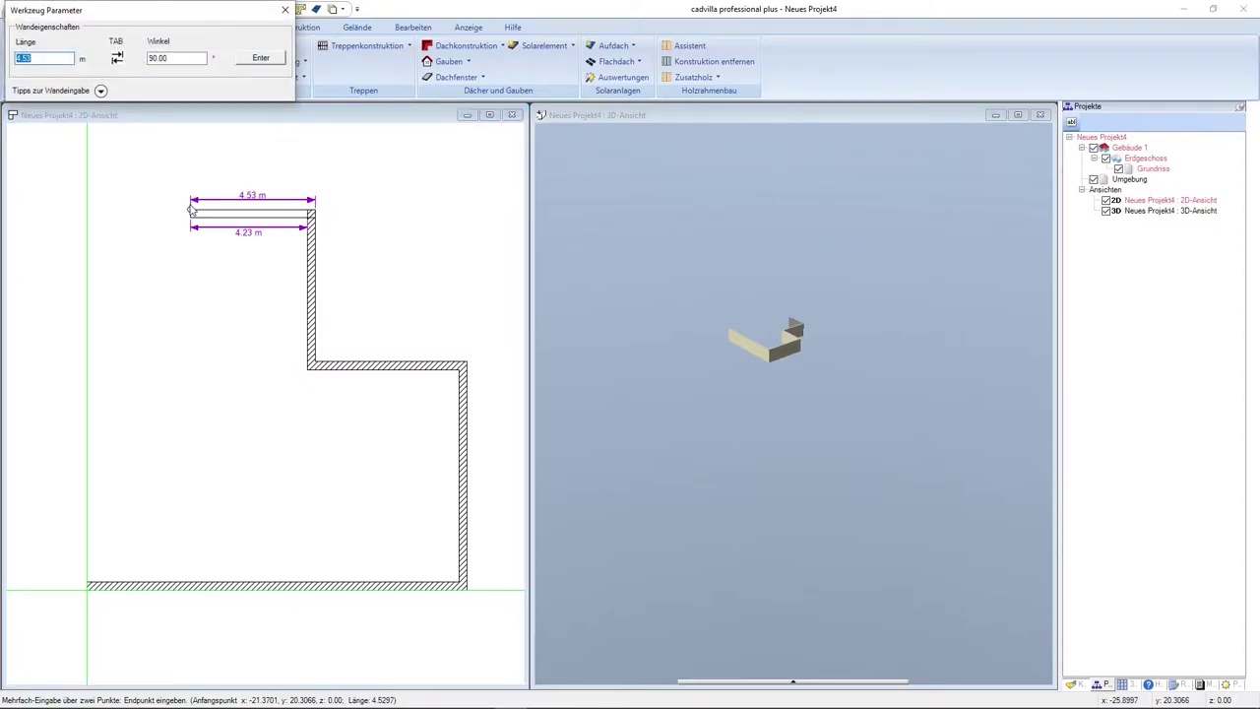
pyautogui.write('8.30')
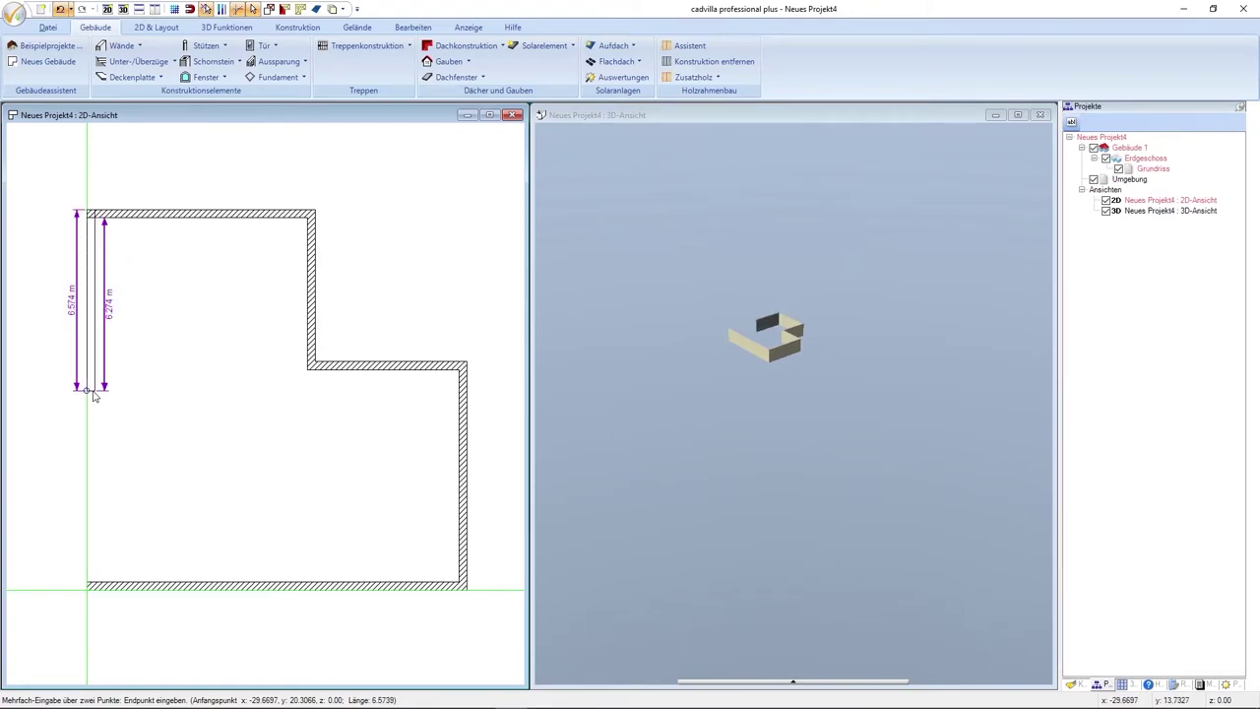
# - Close the outline with a 13.80 m wall down the vertical guide, end wall input and show the whole building in the 3D view
pyautogui.press('Tab')
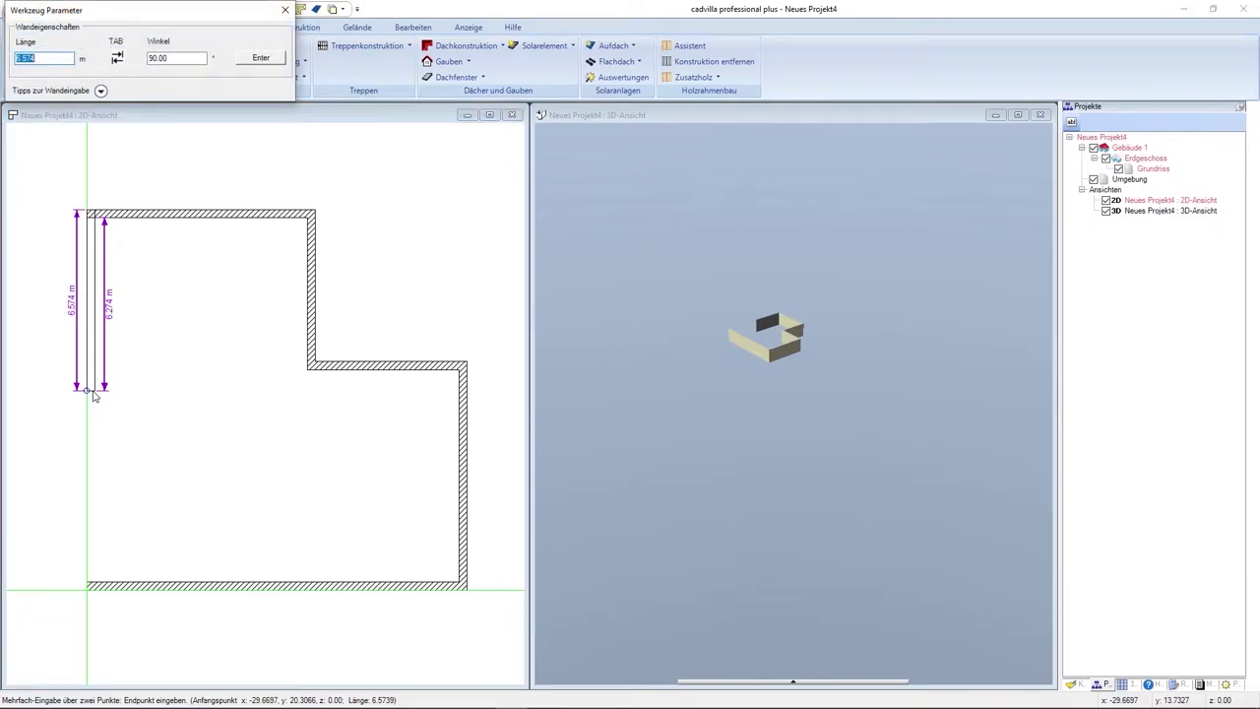
pyautogui.write('13.80')
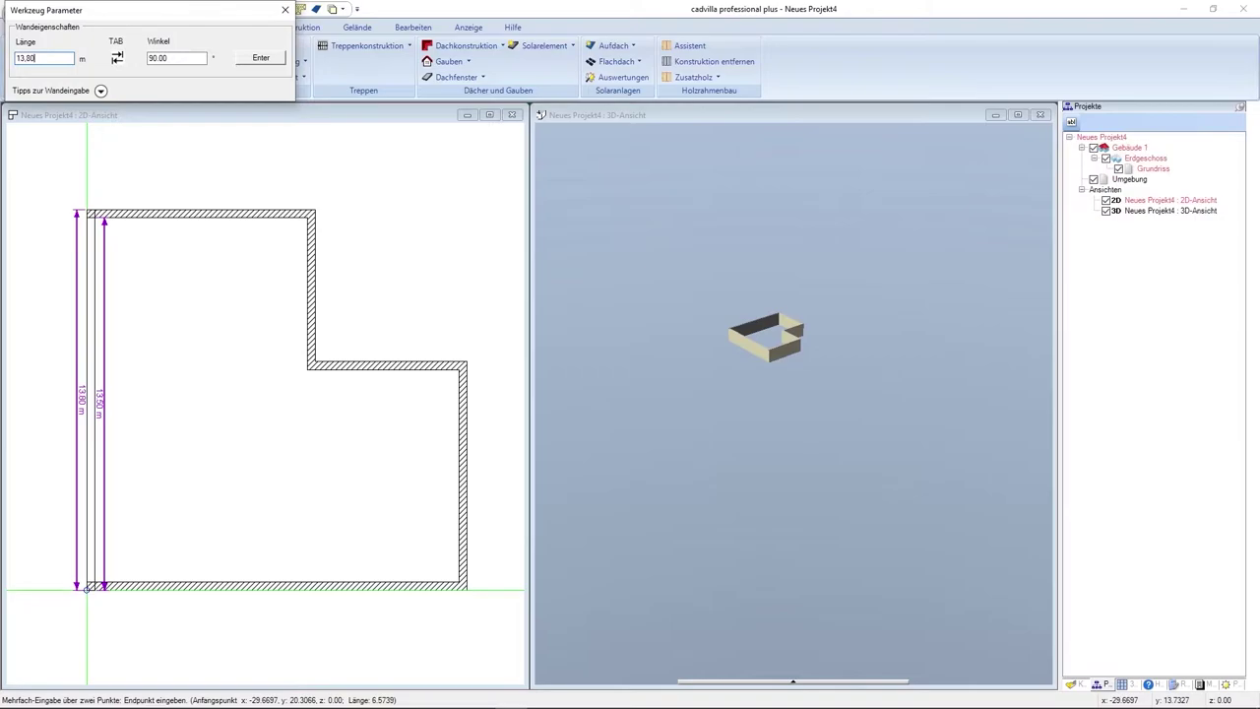
pyautogui.press('Return')
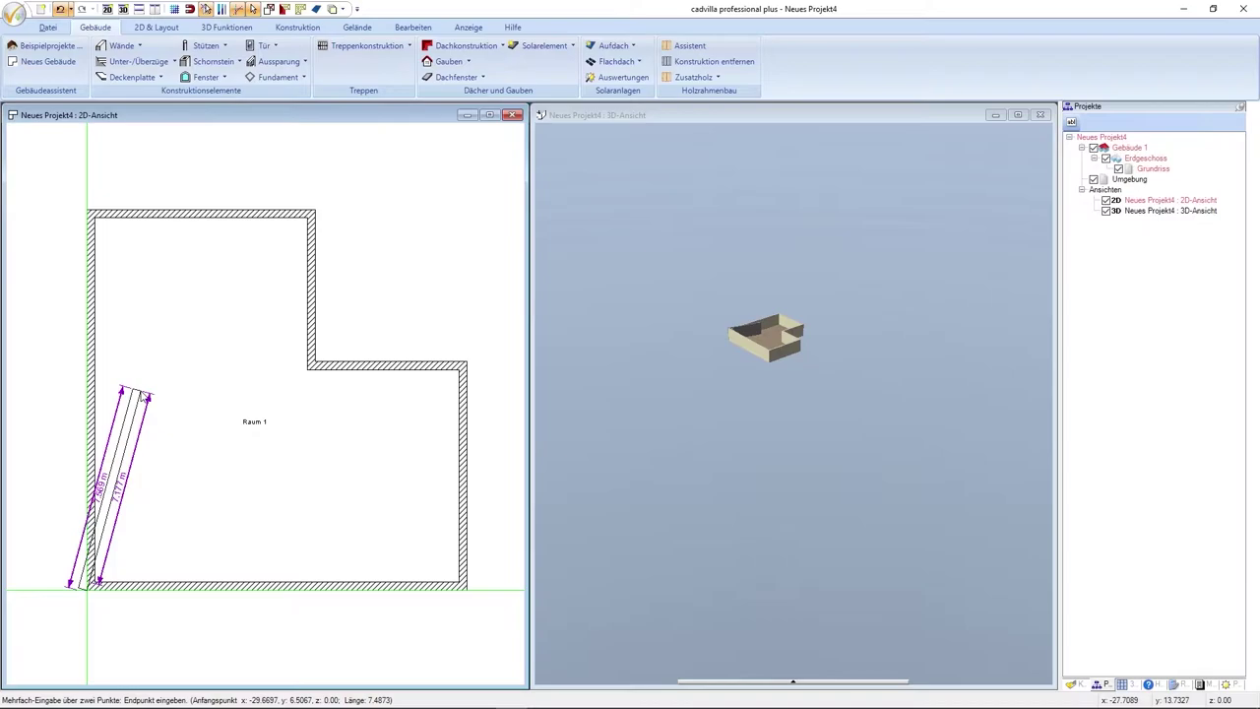
pyautogui.press('Escape')
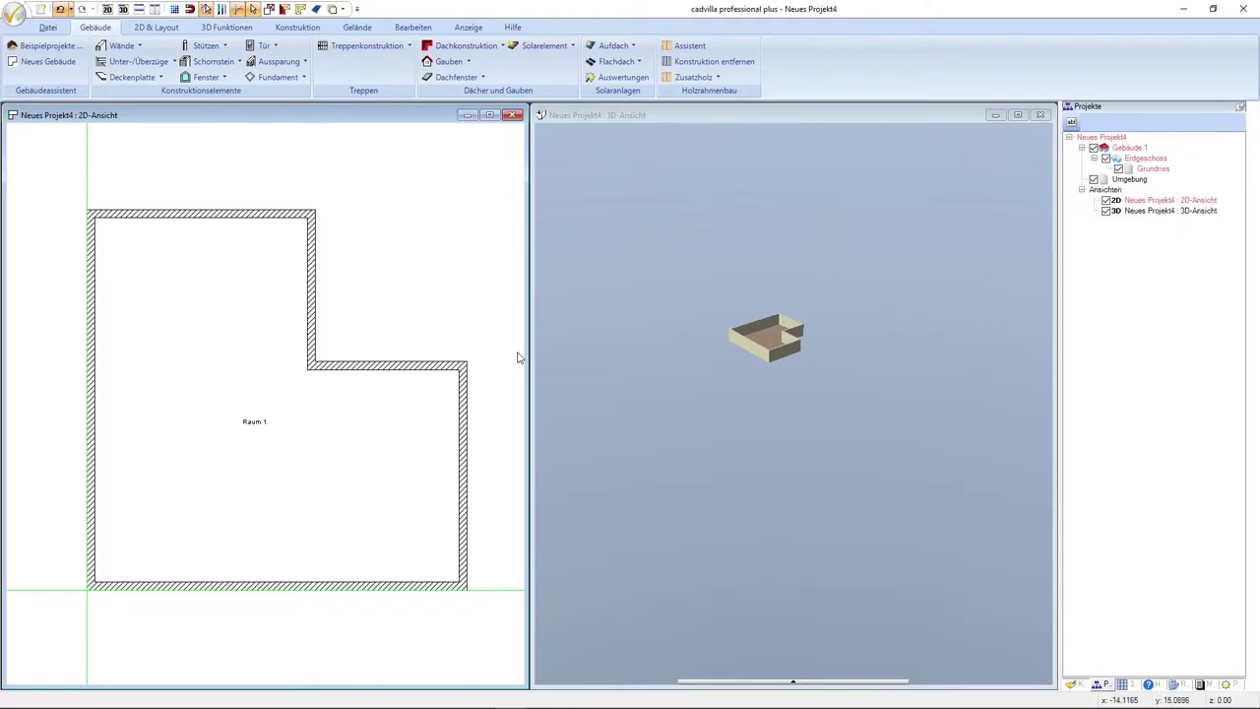
pyautogui.click(830, 251)
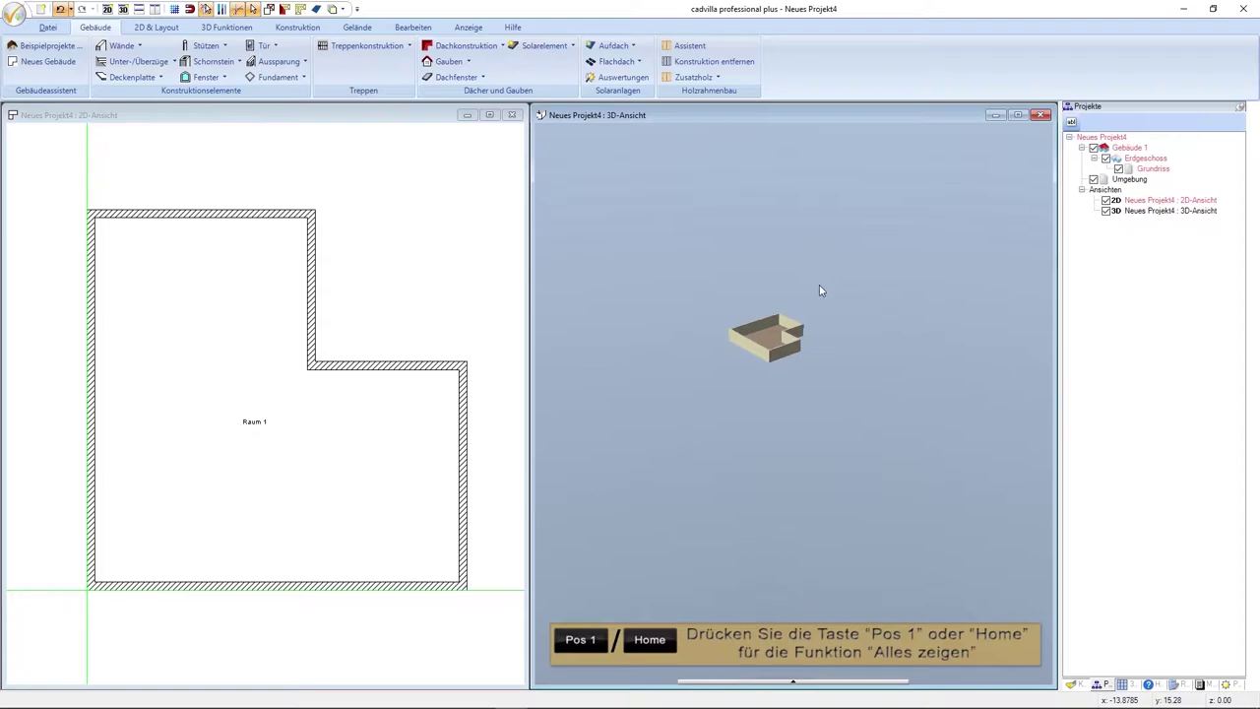
pyautogui.press('Home')
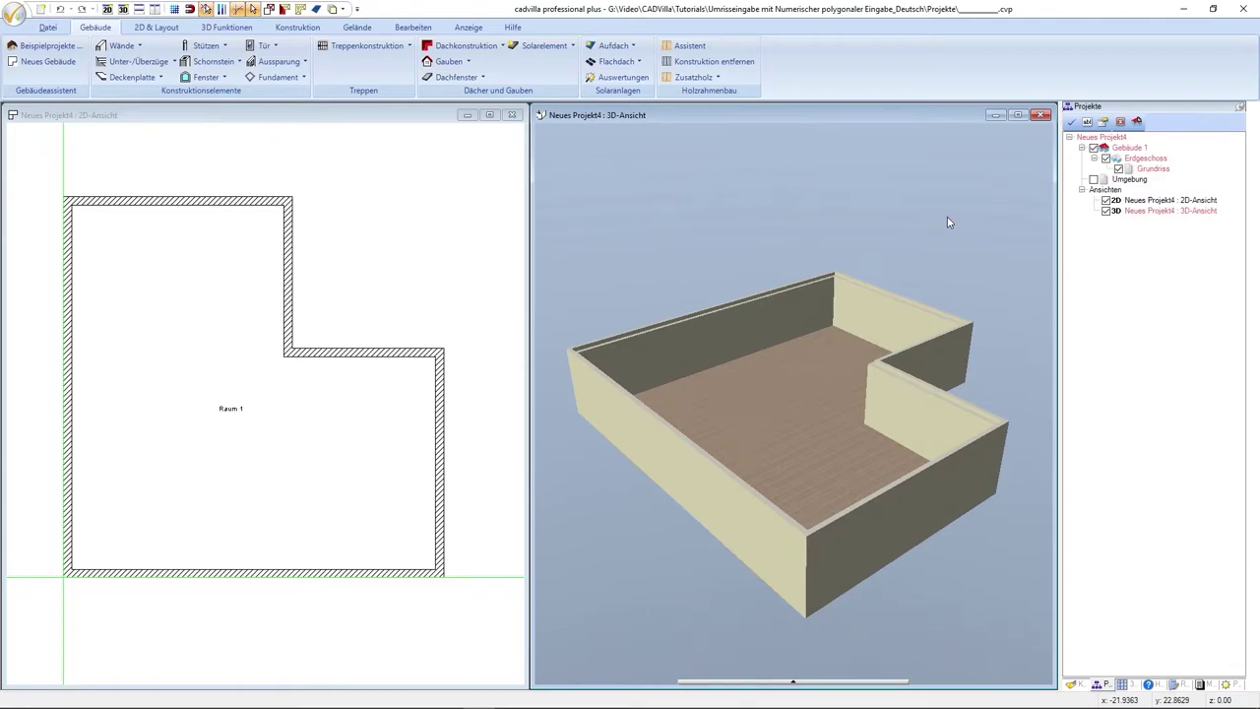
# - Add the floor area (Bodenfläche) with the prefix BF= to the label of Raum 1 in the 2D plan
pyautogui.click(414, 125)
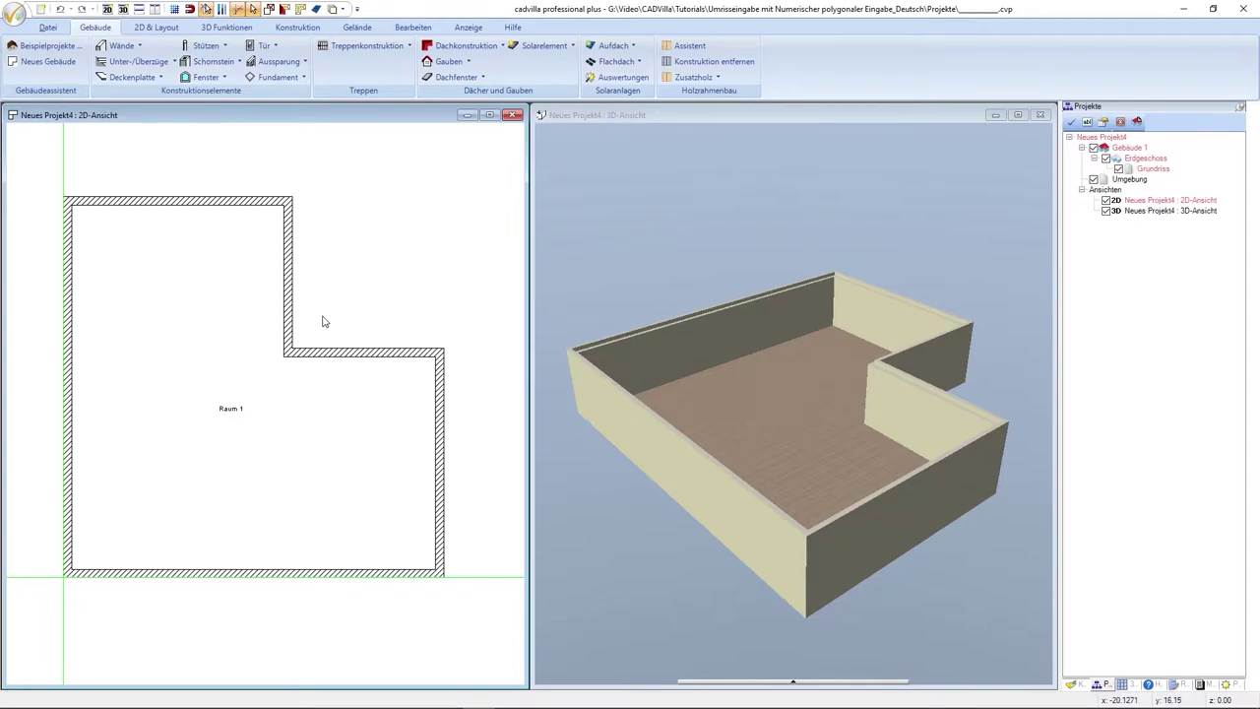
pyautogui.click(230, 409)
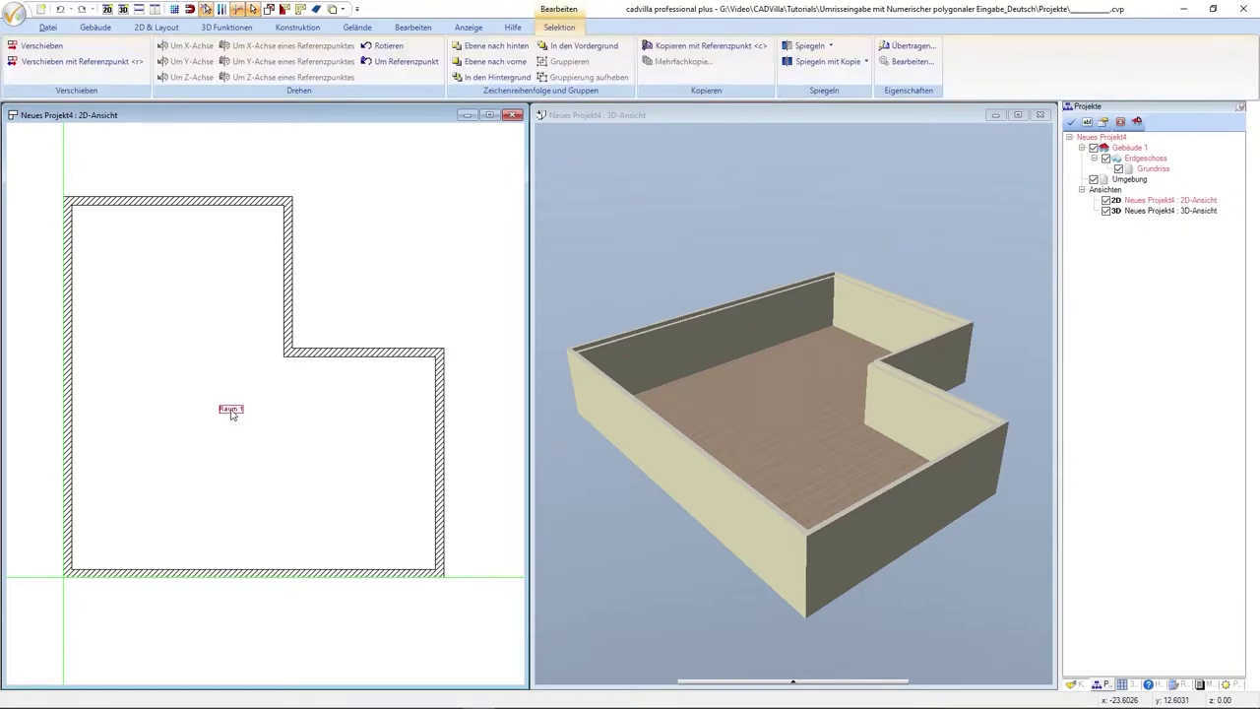
pyautogui.rightClick(232, 411)
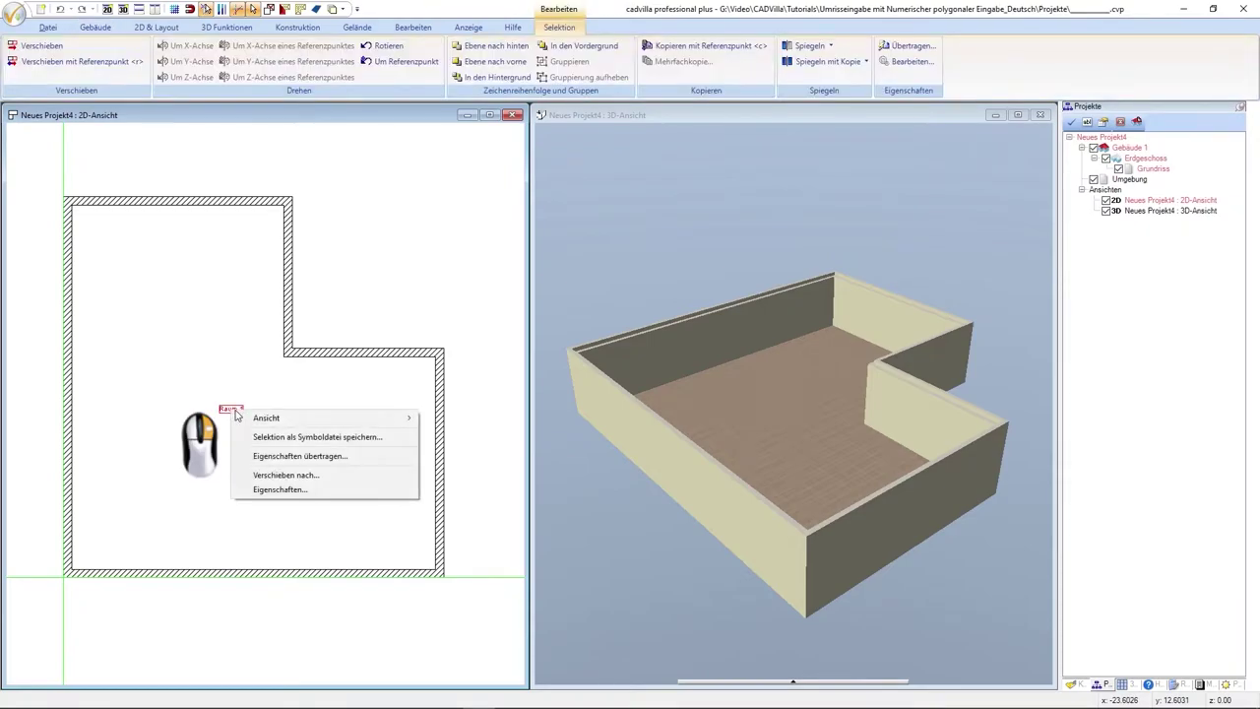
pyautogui.click(286, 490)
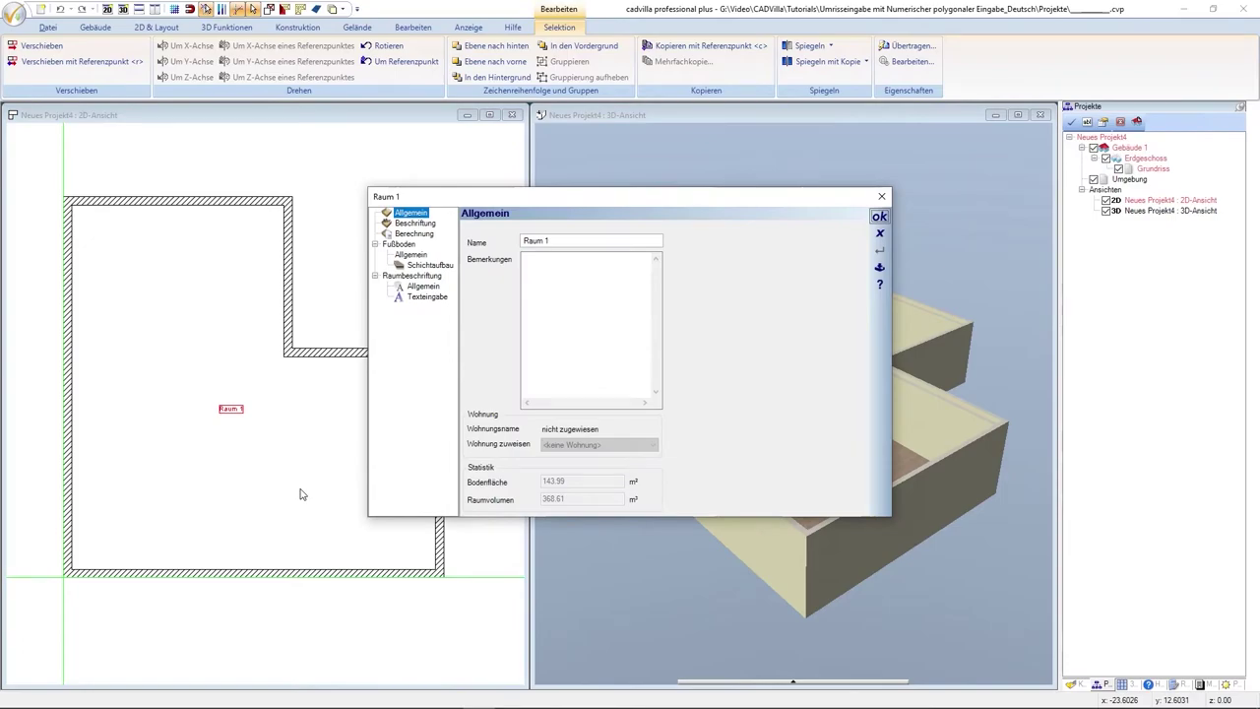
pyautogui.click(418, 223)
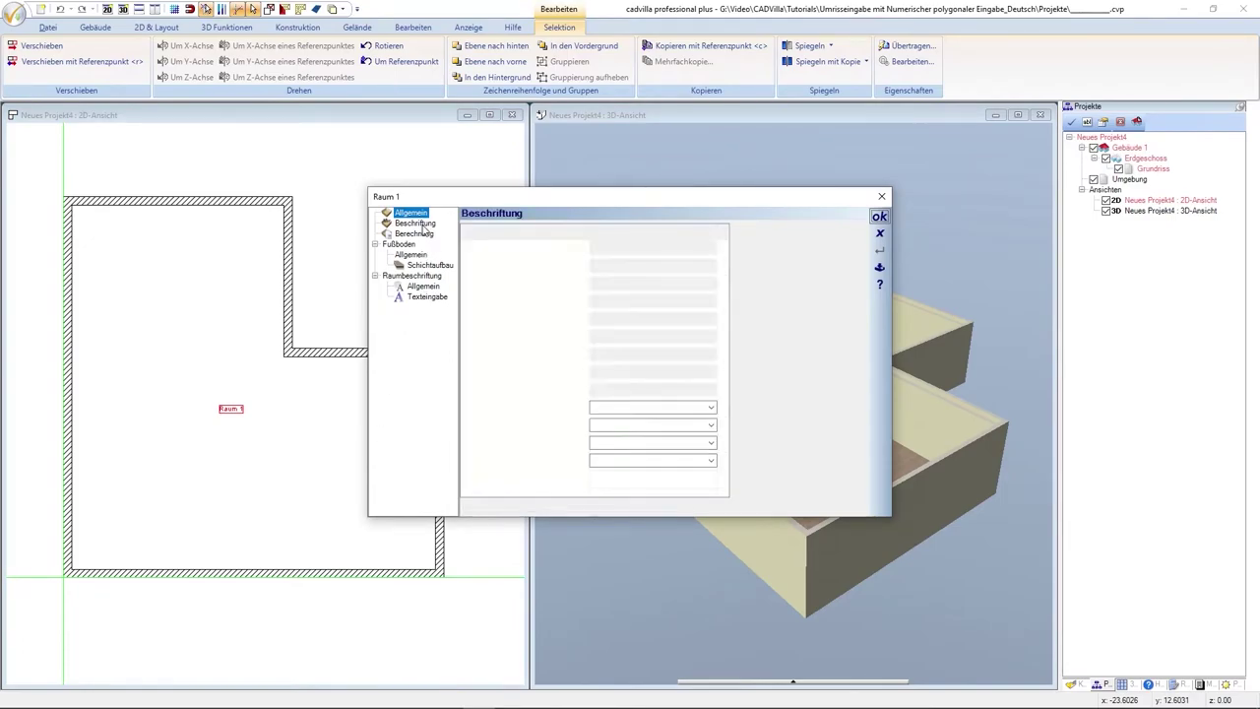
pyautogui.click(469, 285)
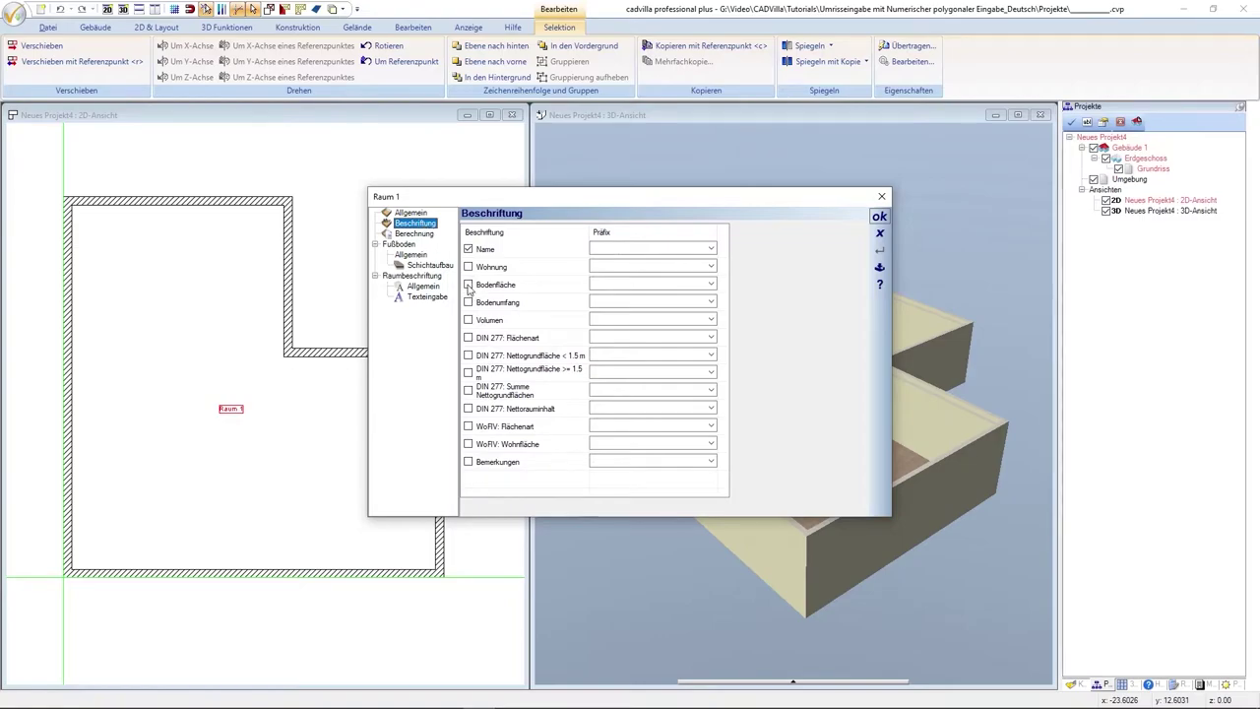
pyautogui.click(608, 282)
pyautogui.write('Bf')
pyautogui.click(879, 216)
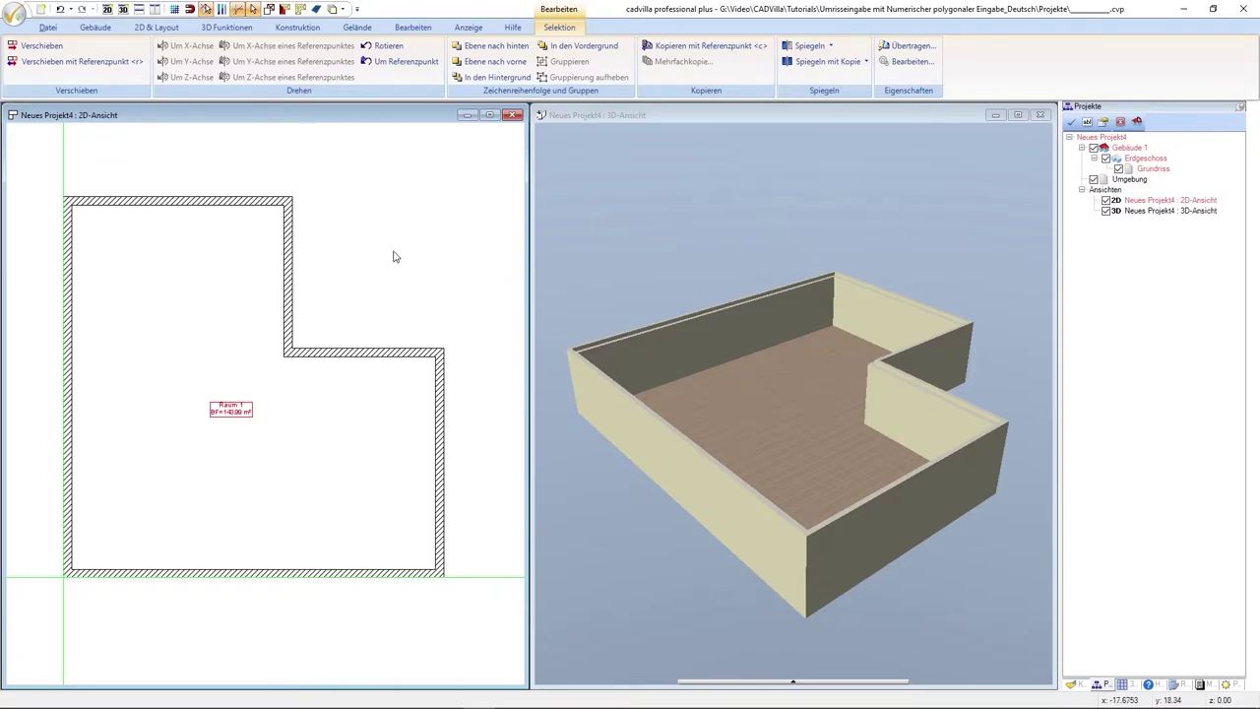
pyautogui.click(393, 249)
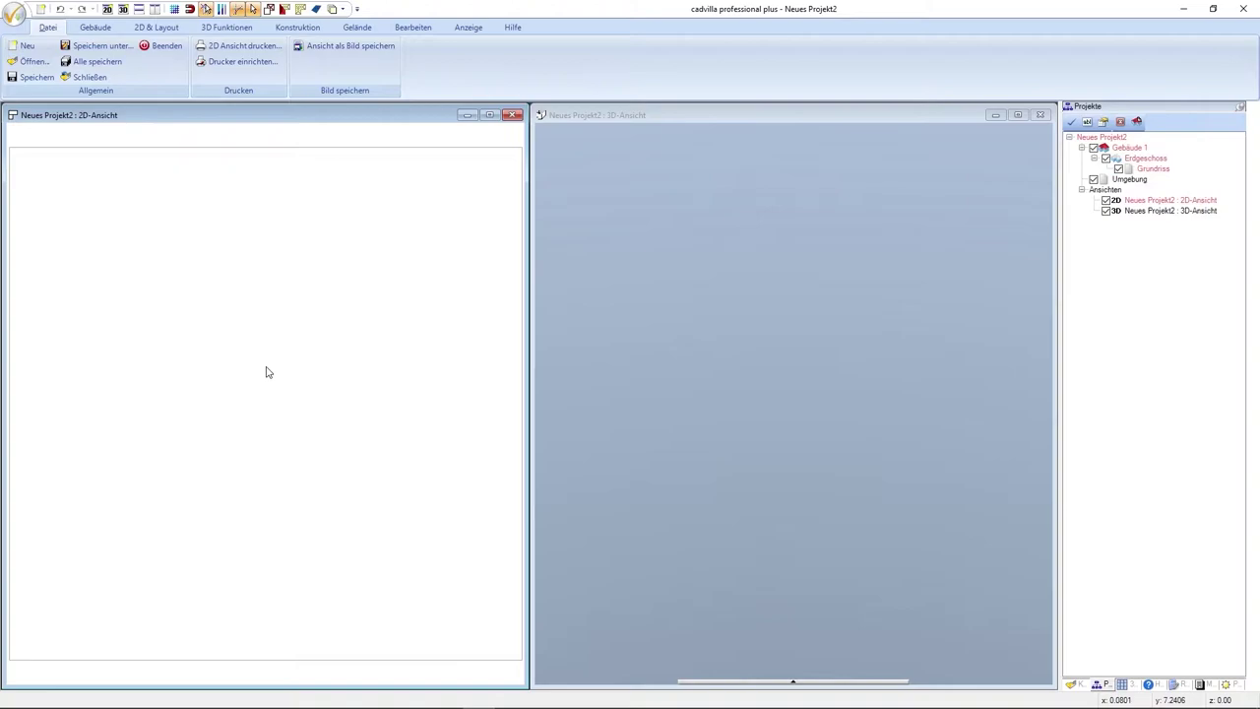
# - Place a vertical guide line near the left edge of the empty 2D plan of Neues Projekt2 and end guide input
pyautogui.press('g')
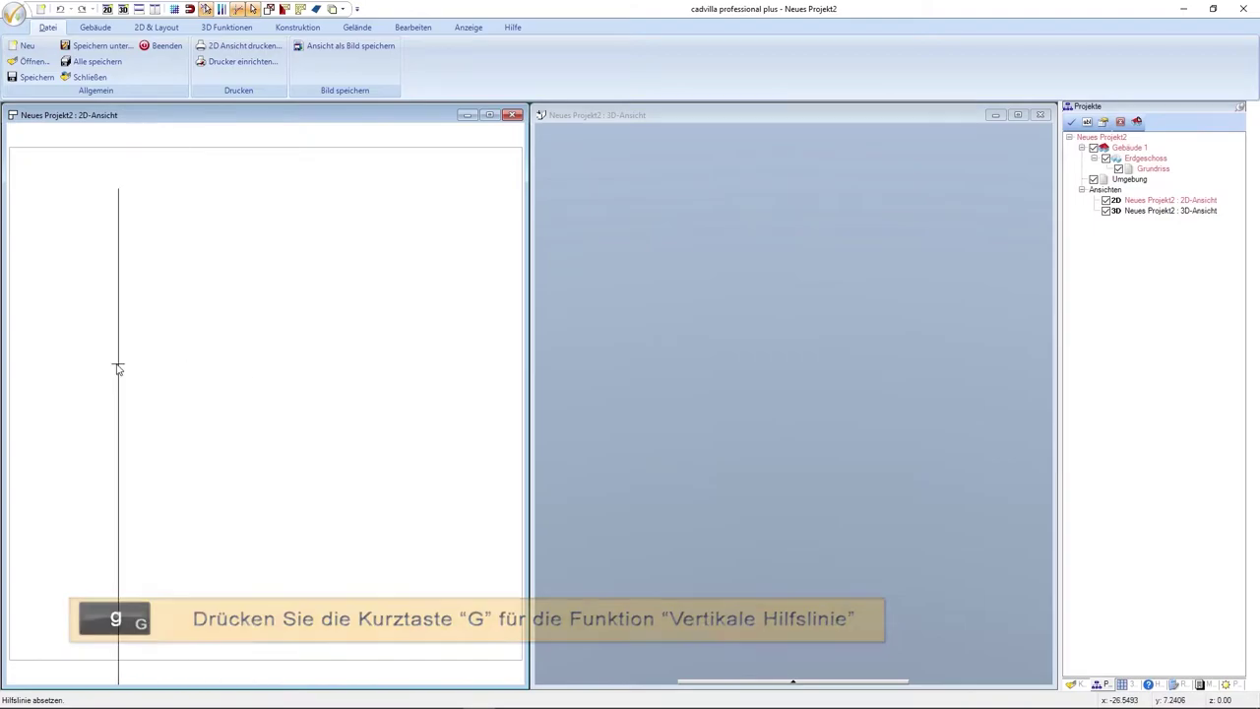
pyautogui.click(106, 366)
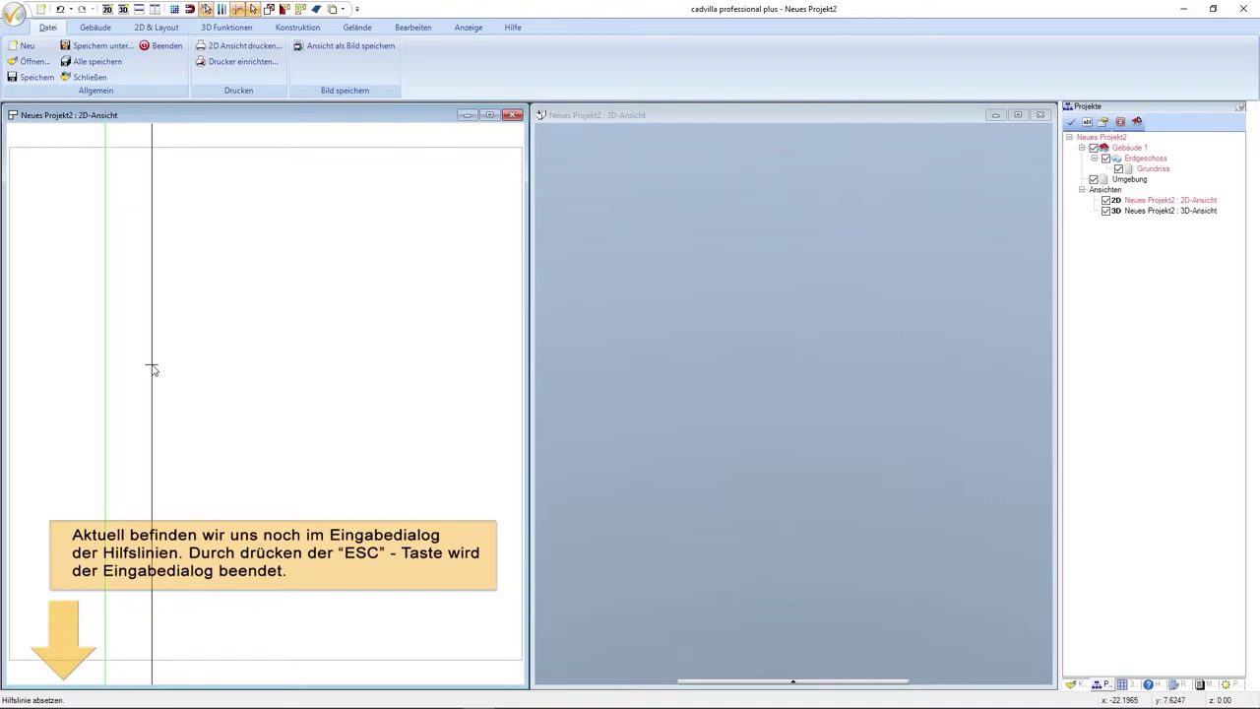
pyautogui.press('Escape')
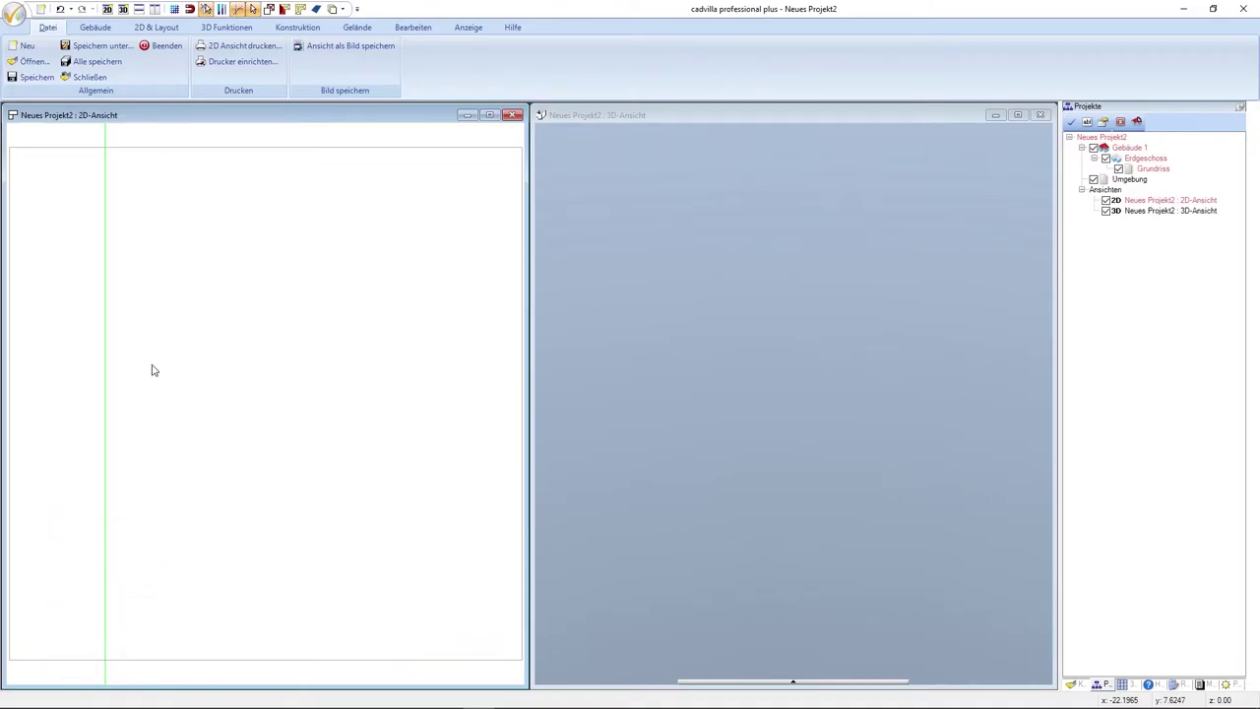
# - Place a horizontal guide line near the lower edge of the 2D plan, crossing the vertical guide, and end guide input
pyautogui.press('h')
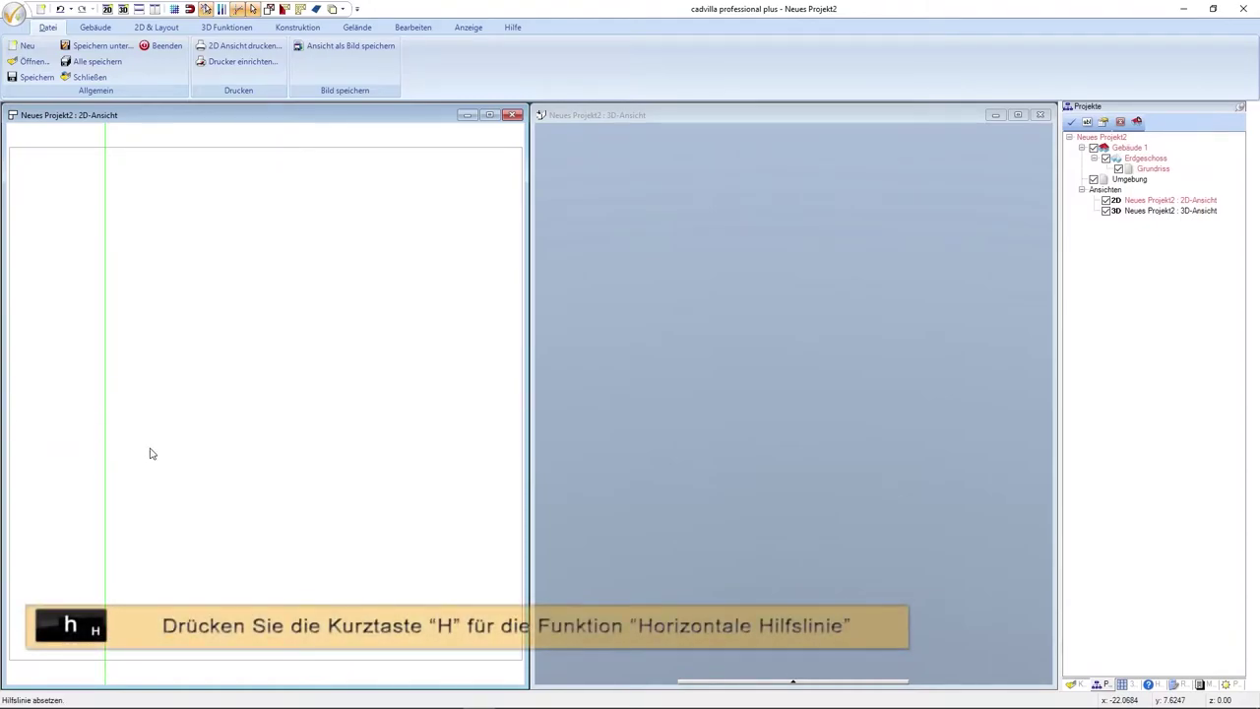
pyautogui.click(159, 563)
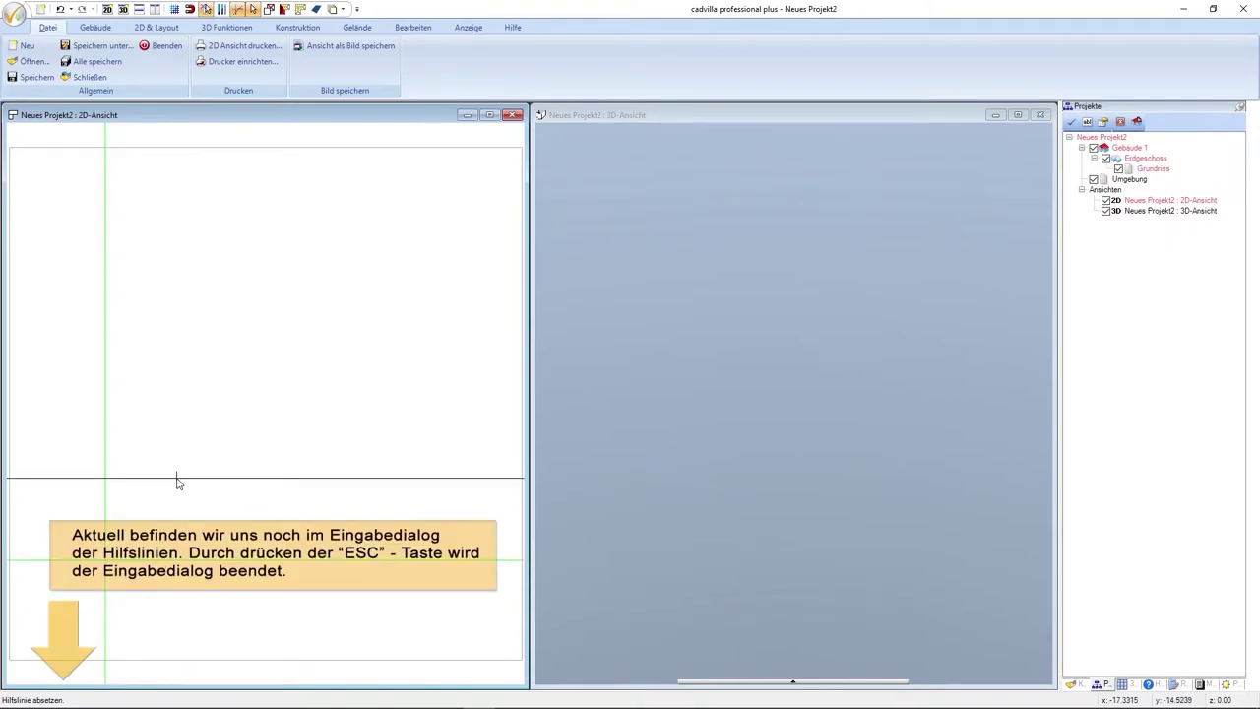
pyautogui.press('Escape')
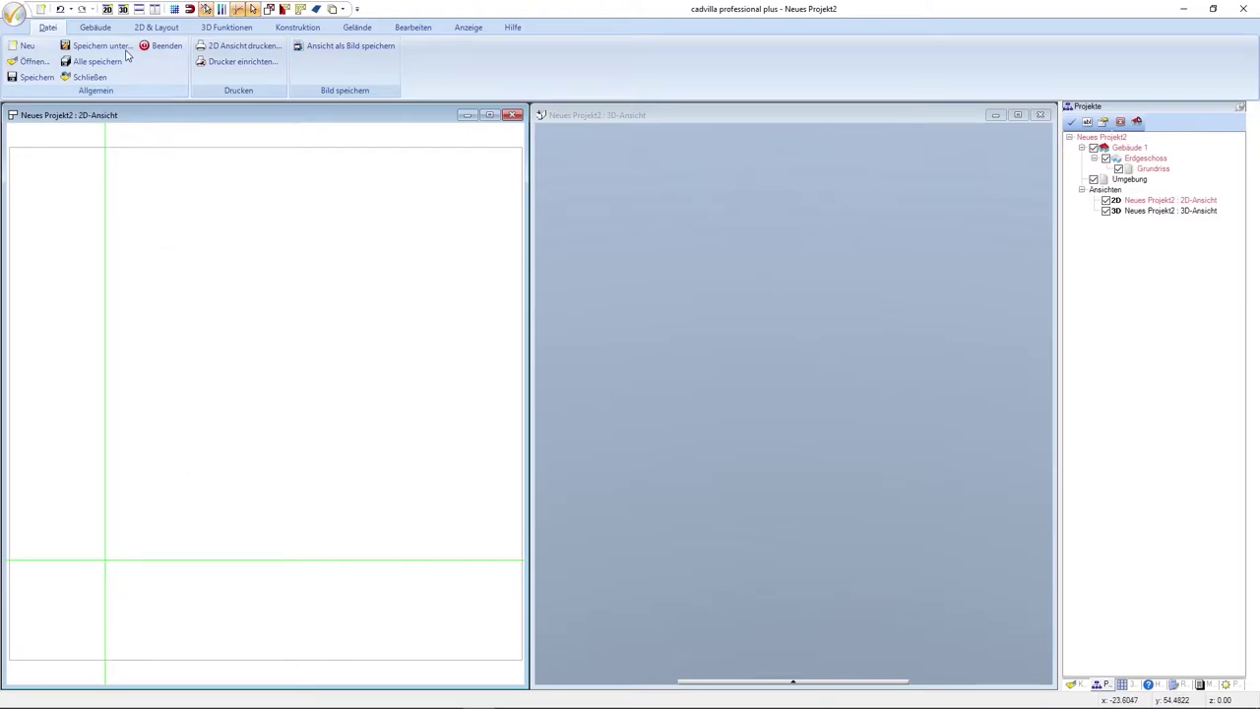
# - Start an exterior wall (Außenwand) with Mehrfach-Eingabe über zwei Punkte and open its wall properties
pyautogui.click(96, 27)
pyautogui.click(122, 46)
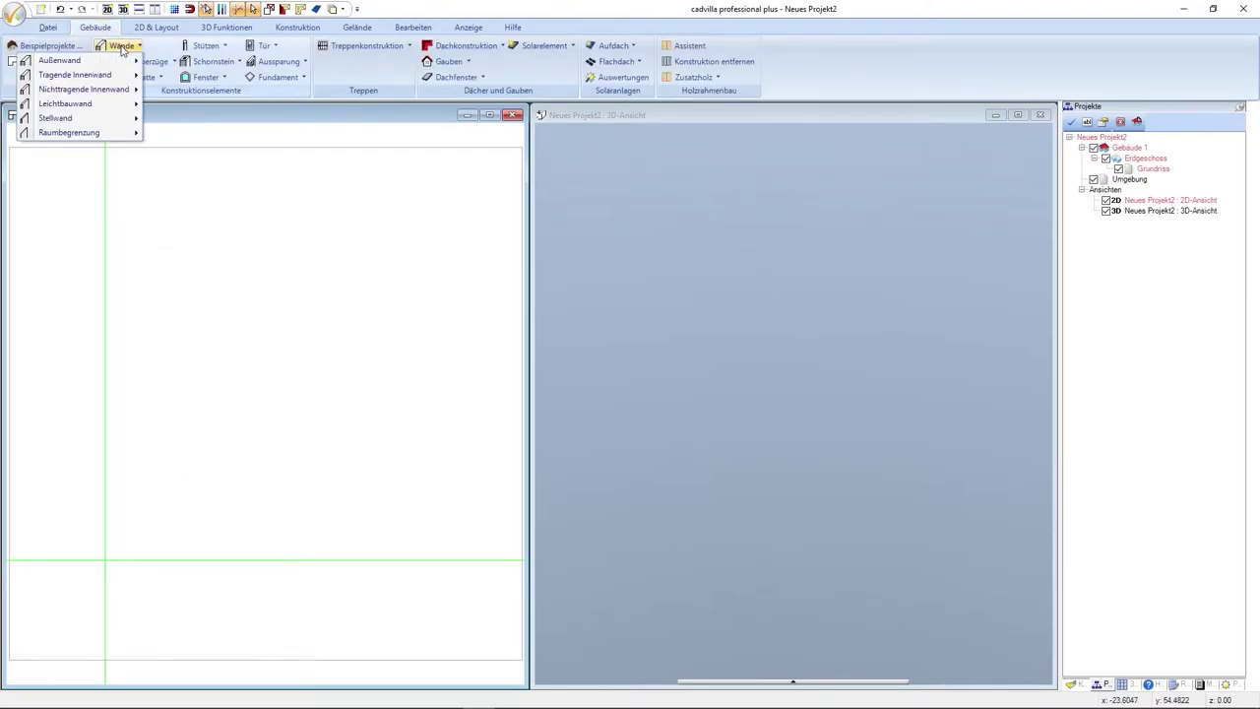
pyautogui.moveTo(113, 63)
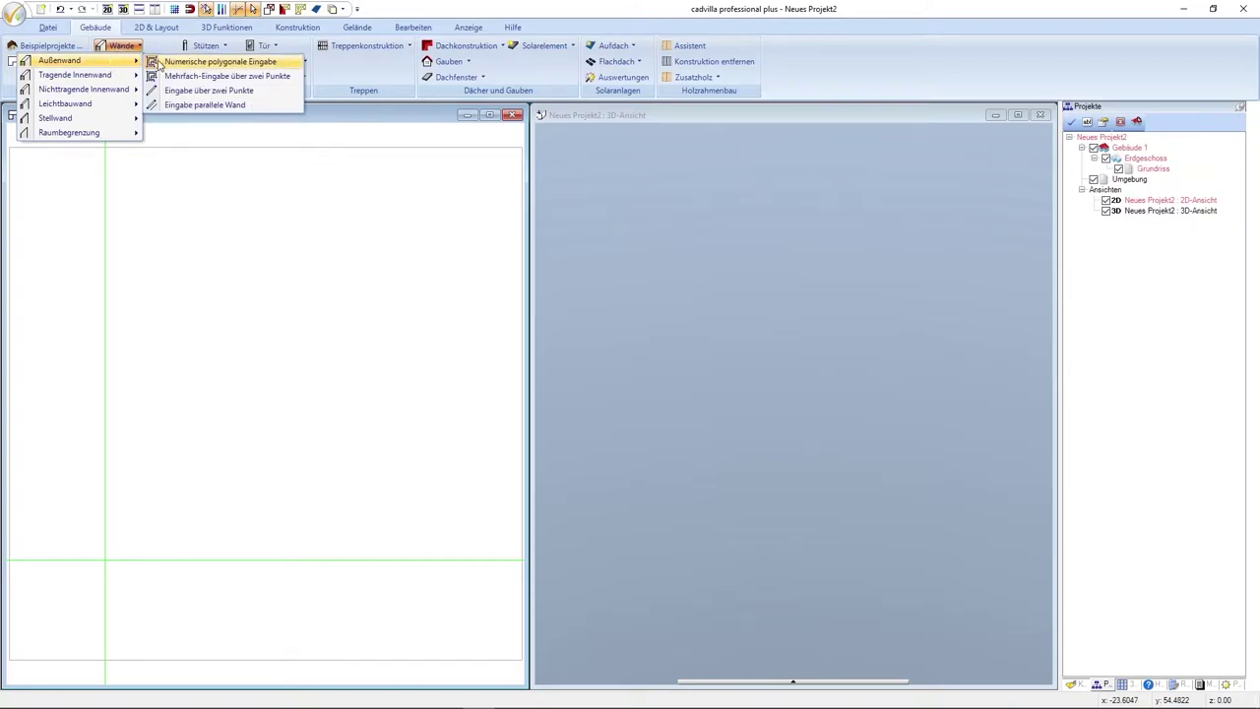
pyautogui.click(283, 64)
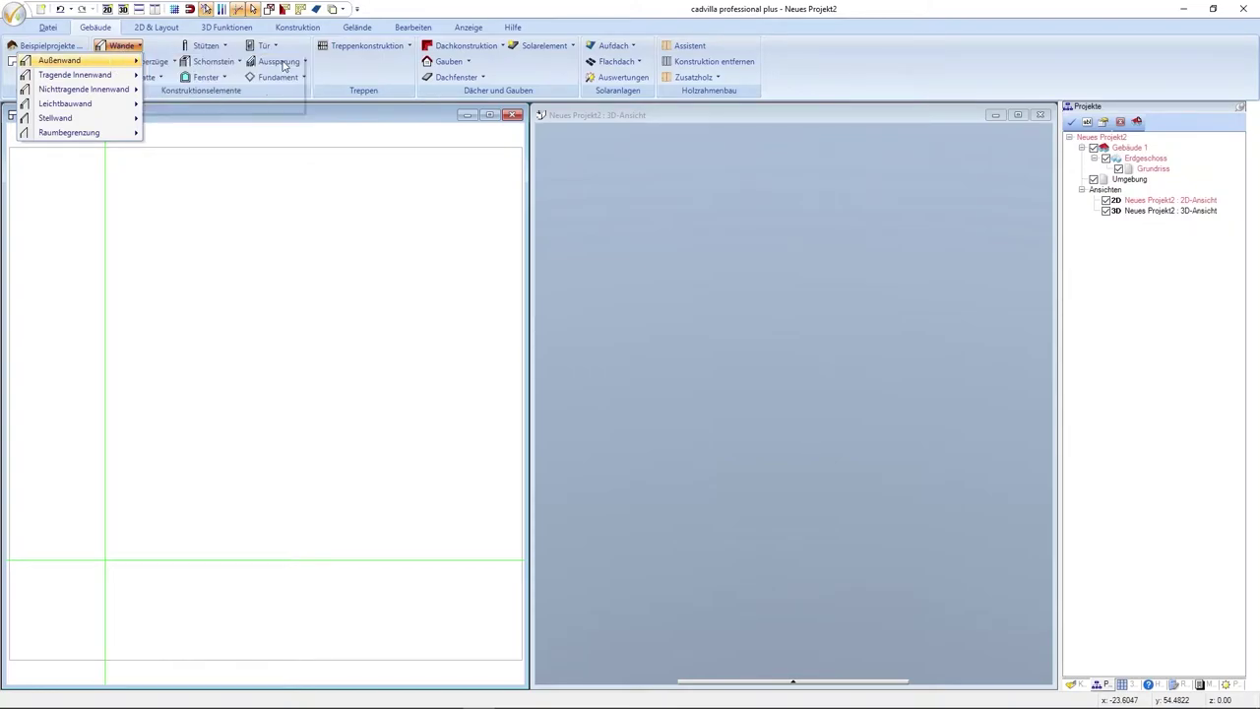
pyautogui.rightClick(259, 408)
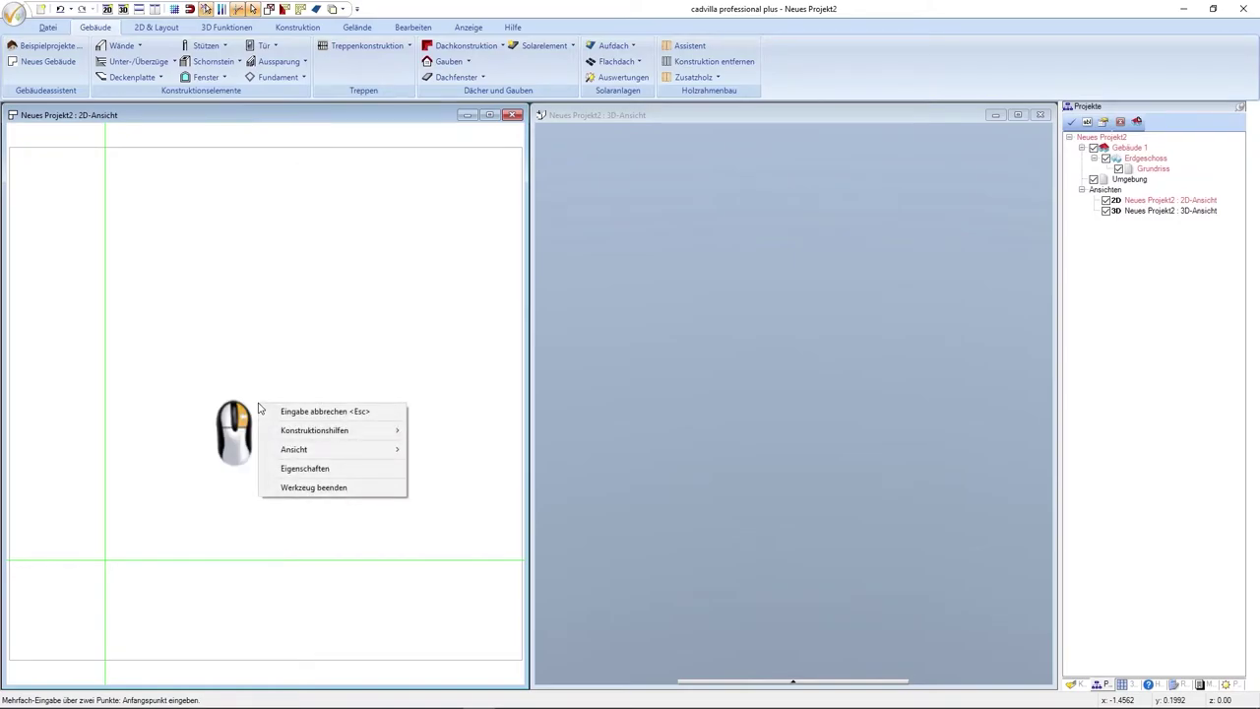
pyautogui.click(345, 470)
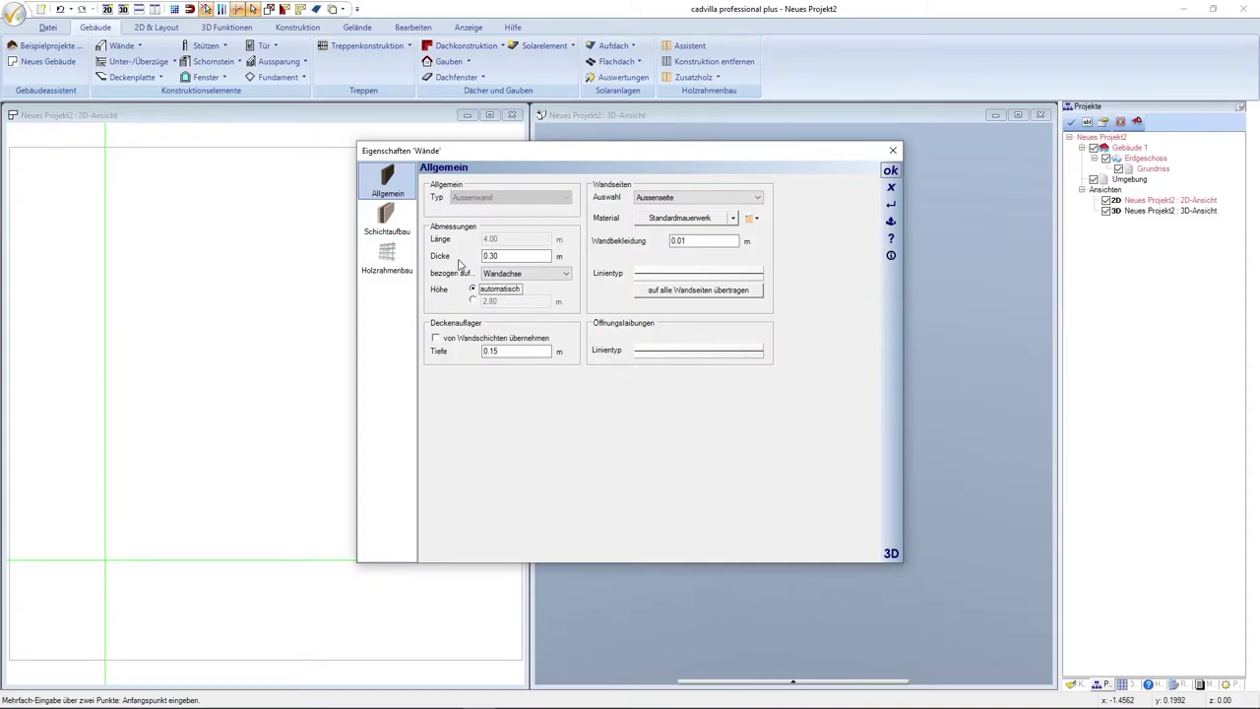
# - Insert a second layer on the inside of the wall's layer structure and define the outer layer as Isolierung, 0.06 m thick
pyautogui.click(387, 222)
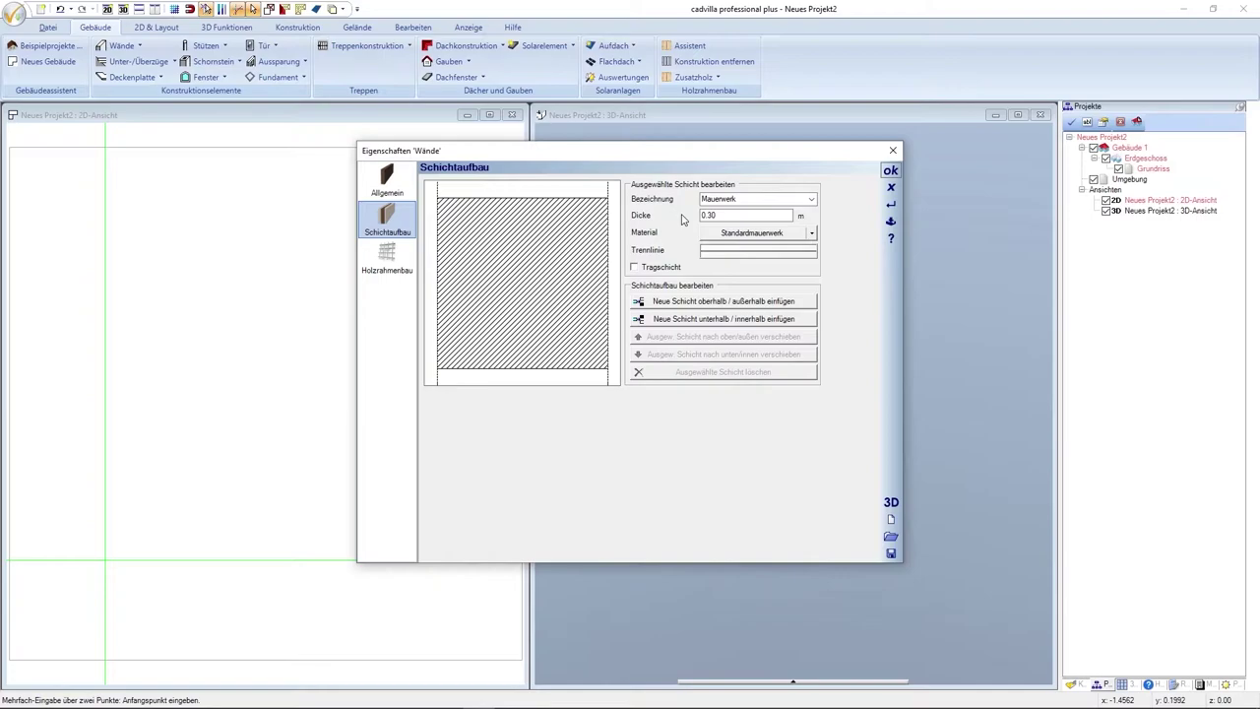
pyautogui.click(680, 321)
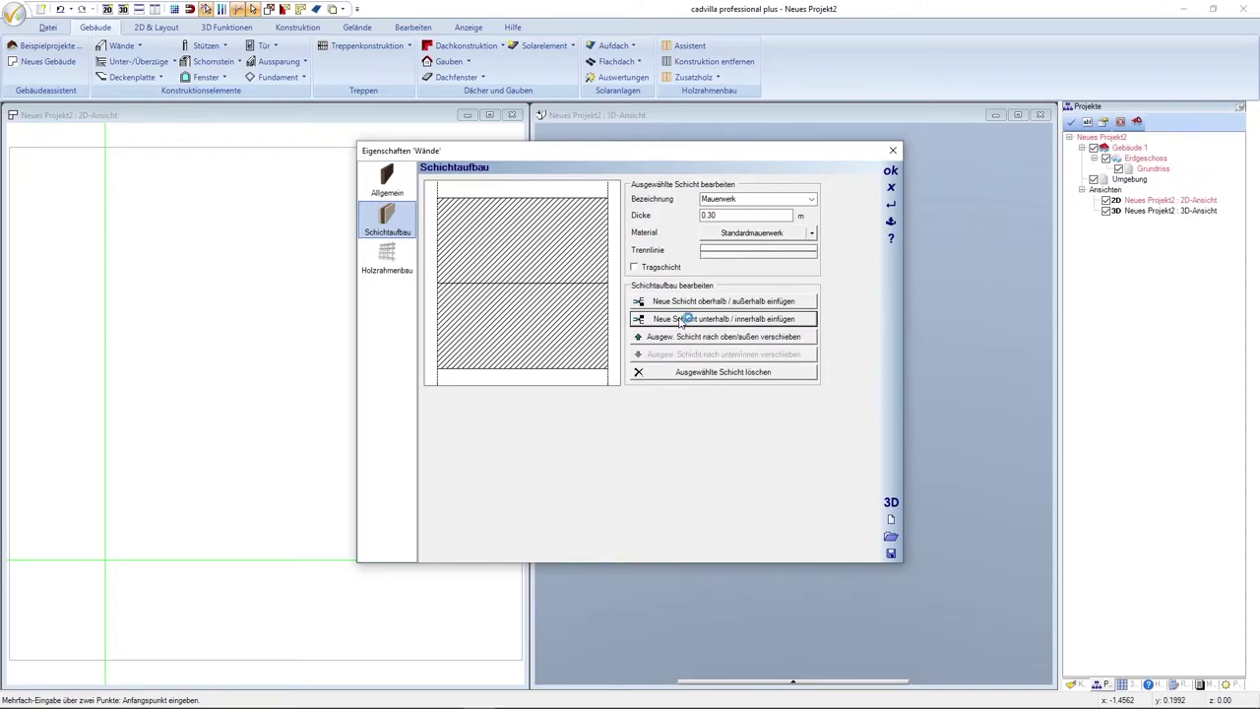
pyautogui.click(533, 244)
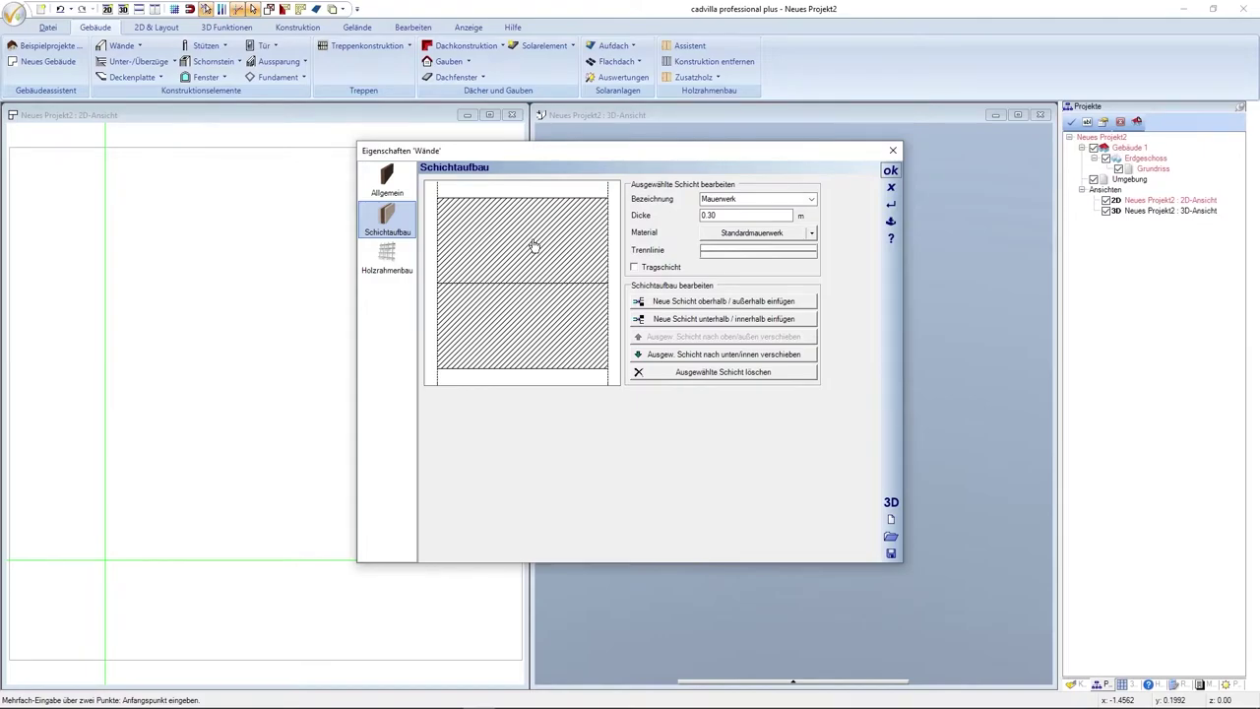
pyautogui.doubleClick(729, 199)
pyautogui.write('Isolierung')
pyautogui.press('Tab')
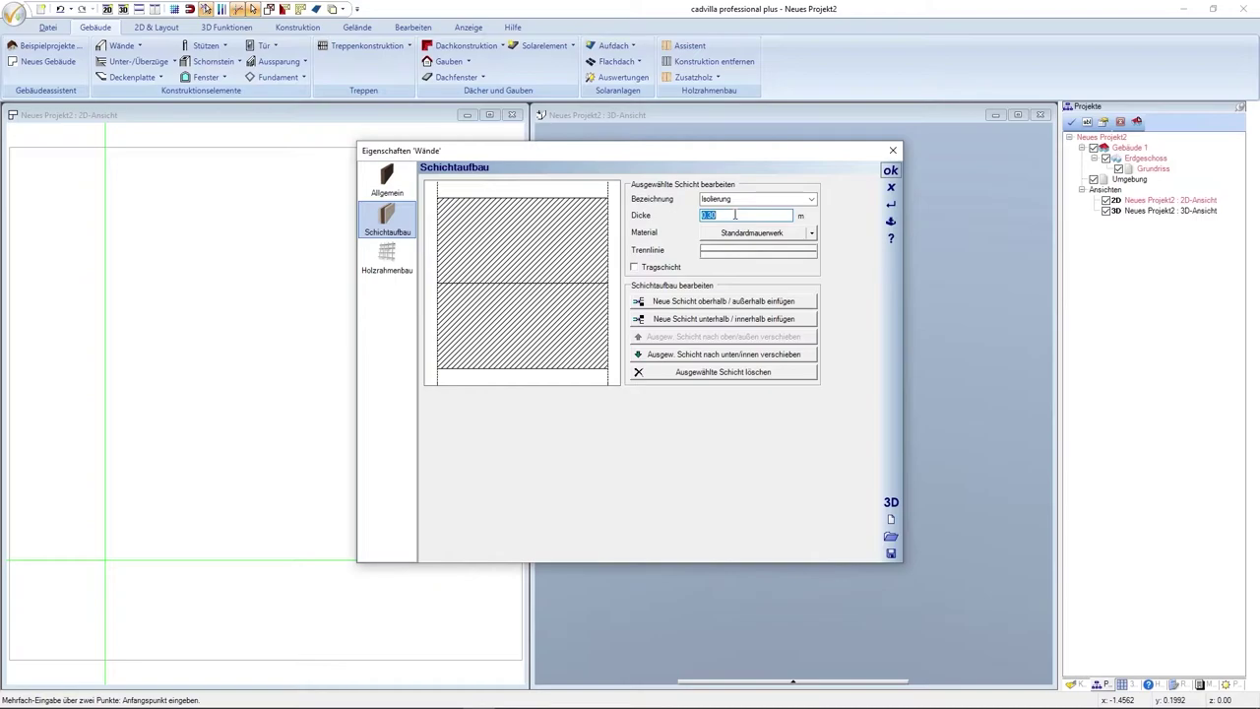
pyautogui.write('0.06')
pyautogui.press('Tab')
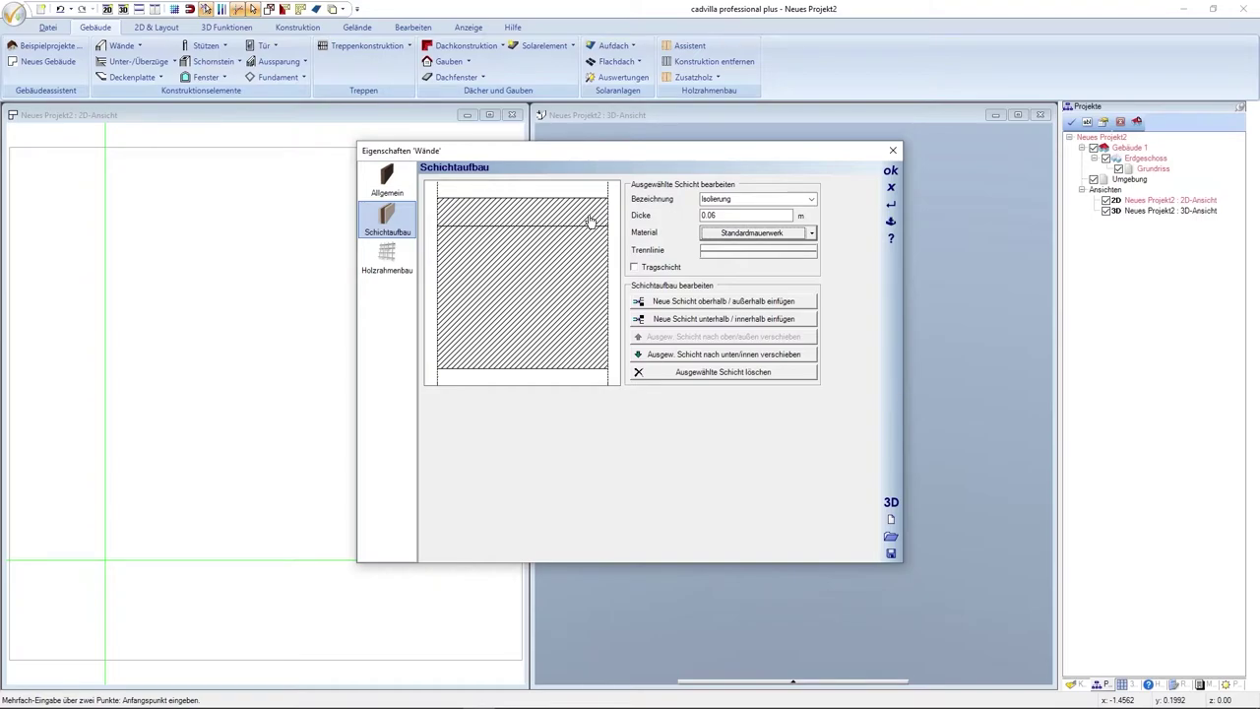
# - Name the inner wall layer Beton, set its thickness to 0.24 m and check the entries of both layers
pyautogui.click(582, 272)
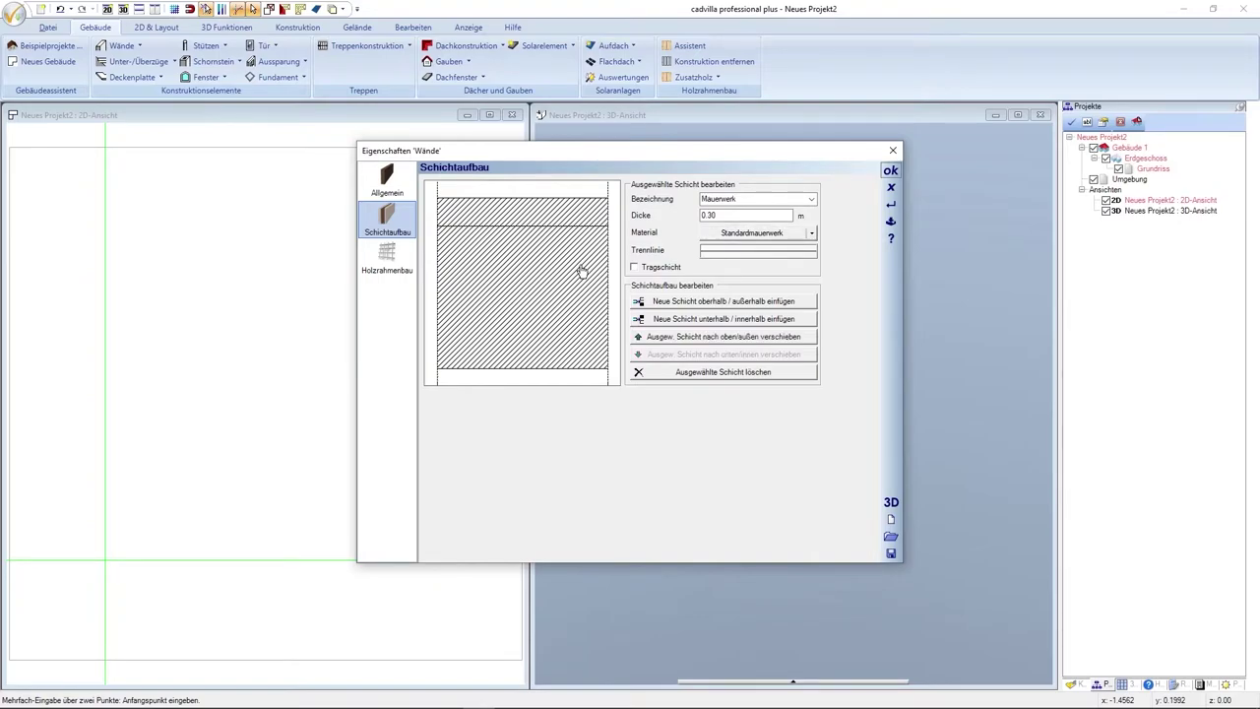
pyautogui.doubleClick(718, 199)
pyautogui.write('Beton')
pyautogui.doubleClick(724, 214)
pyautogui.write('0.24')
pyautogui.press('Tab')
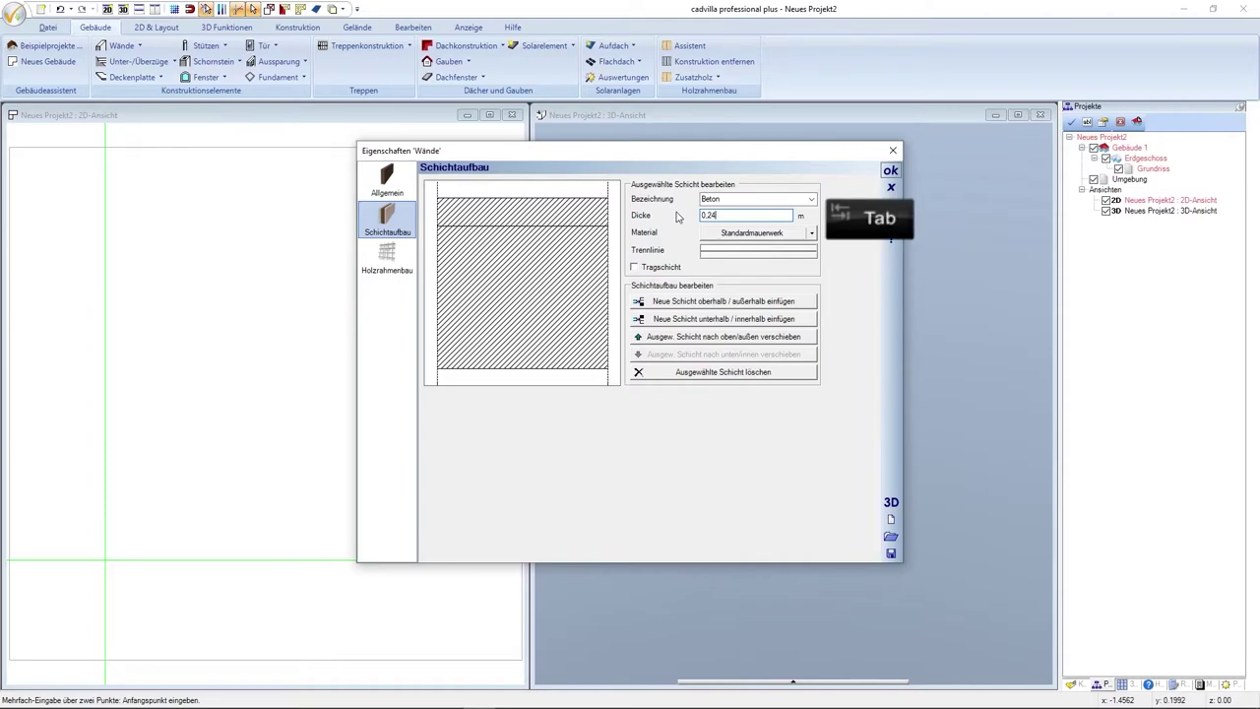
pyautogui.press('Tab')
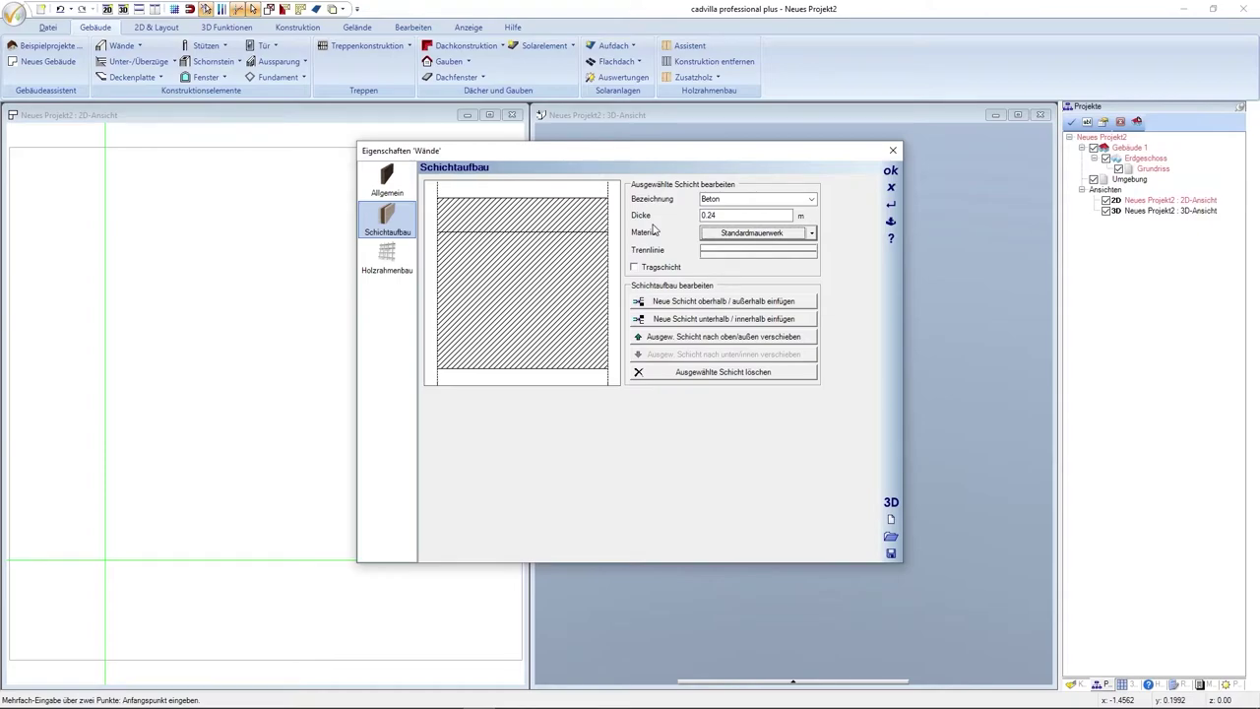
pyautogui.click(589, 217)
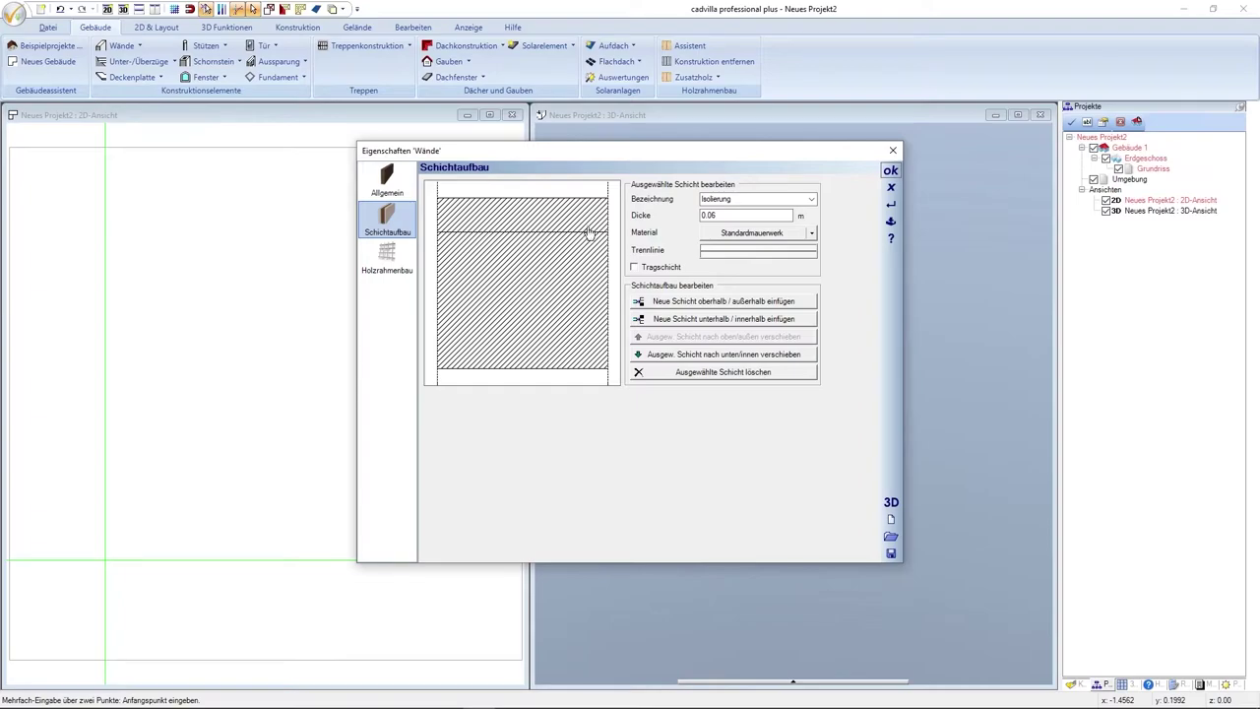
pyautogui.click(575, 271)
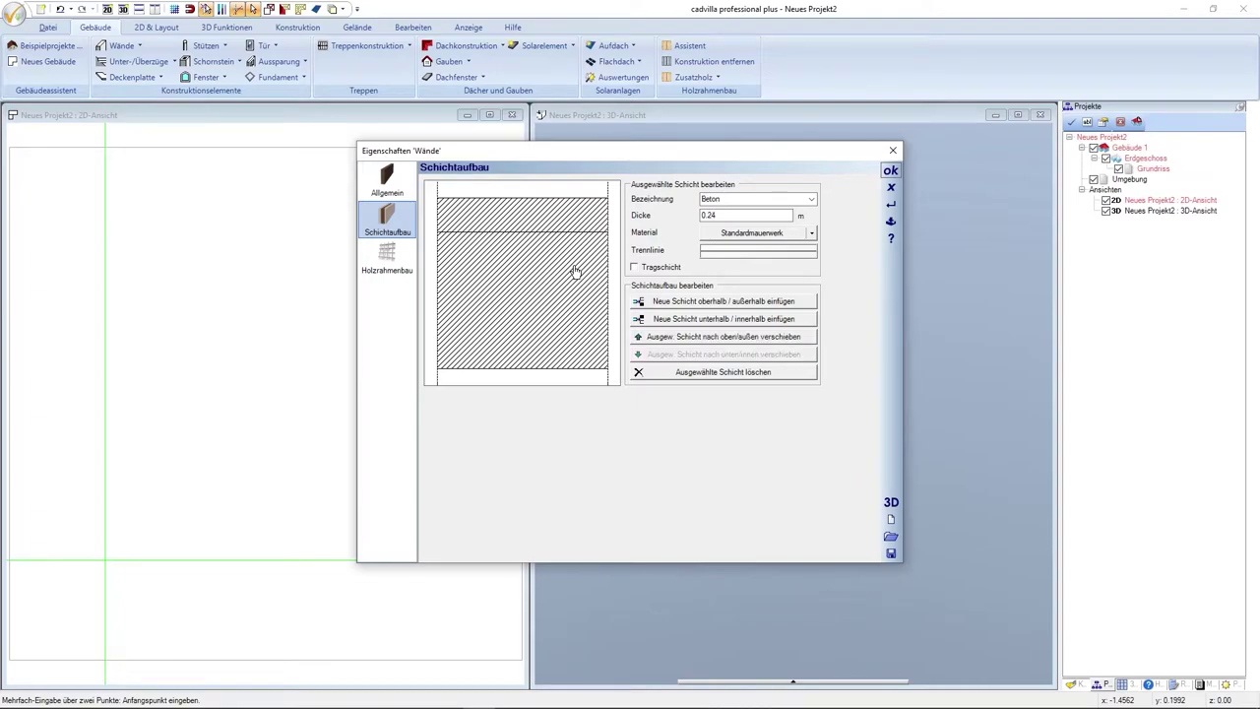
pyautogui.click(579, 222)
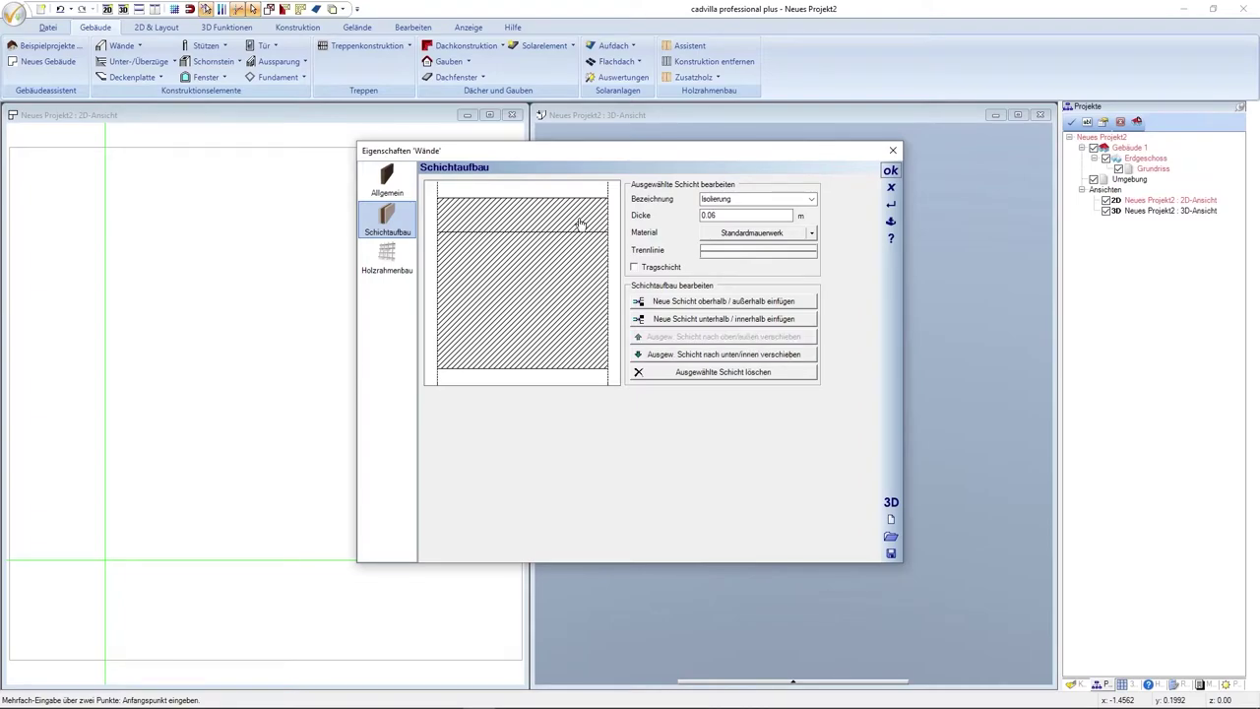
pyautogui.click(582, 263)
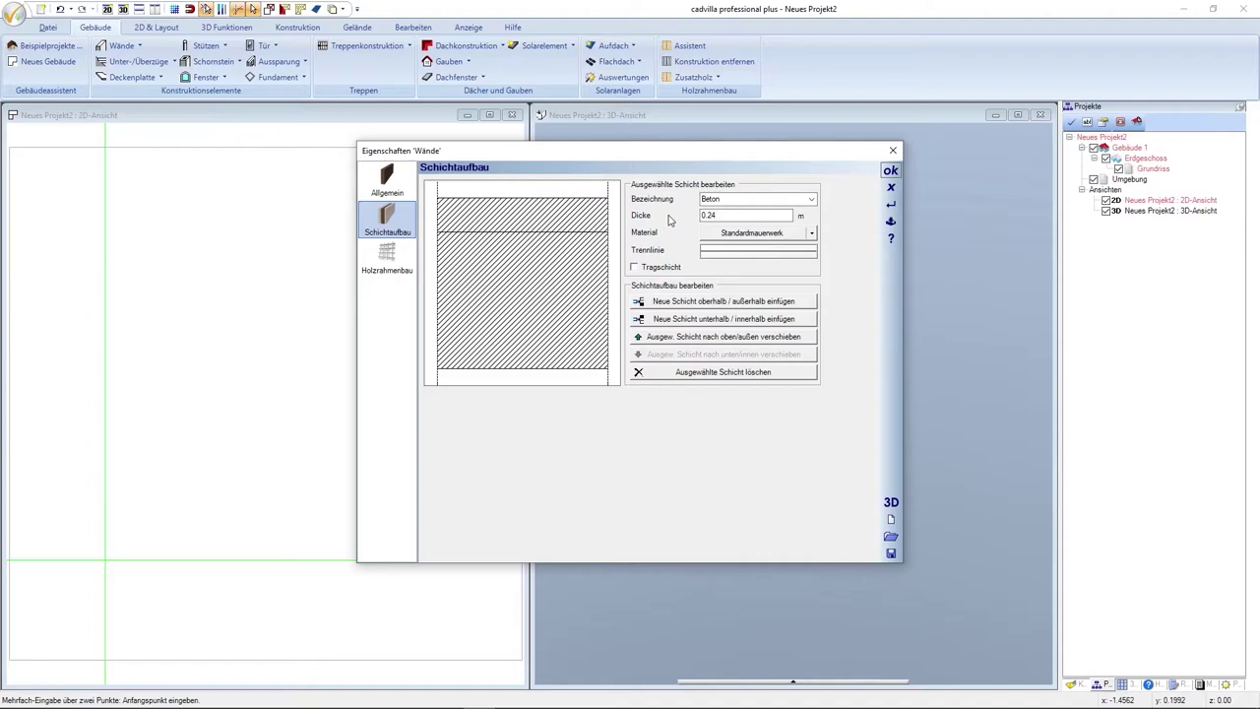
# - Give the Isolierung layer's material a solid (einfarbig) light yellow fill, 255, 255, 128, in its 2D representation
pyautogui.click(590, 219)
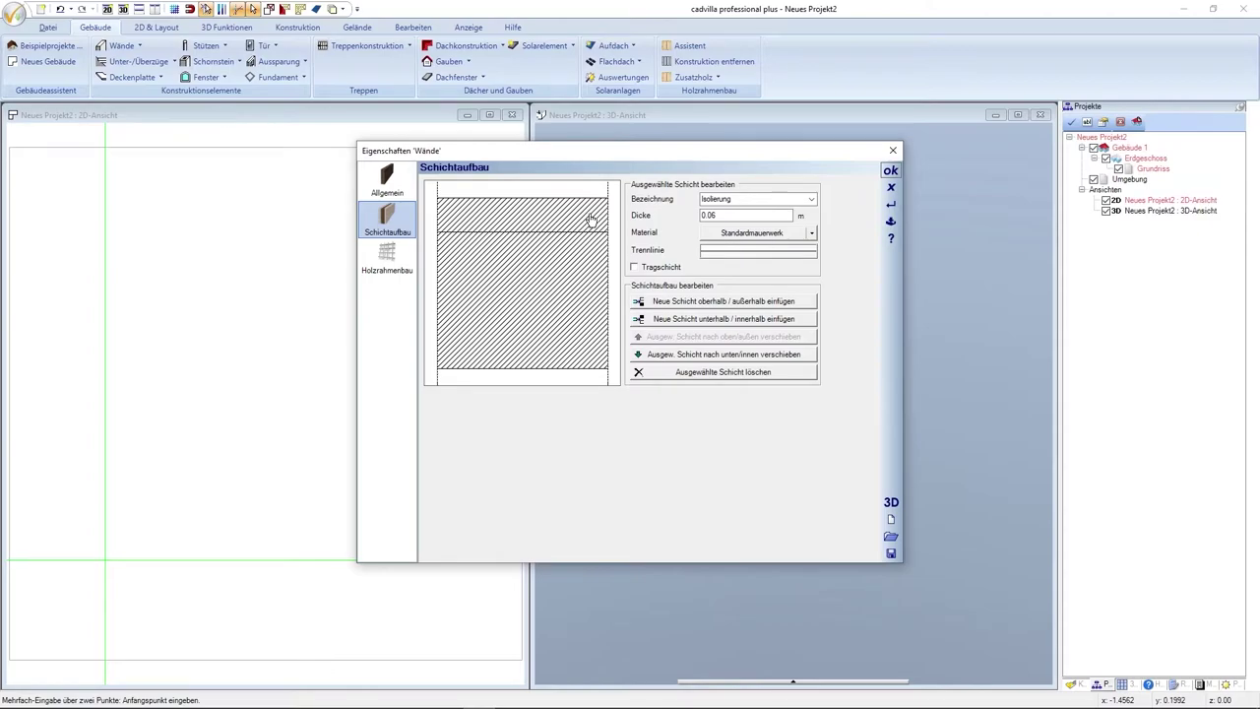
pyautogui.click(728, 233)
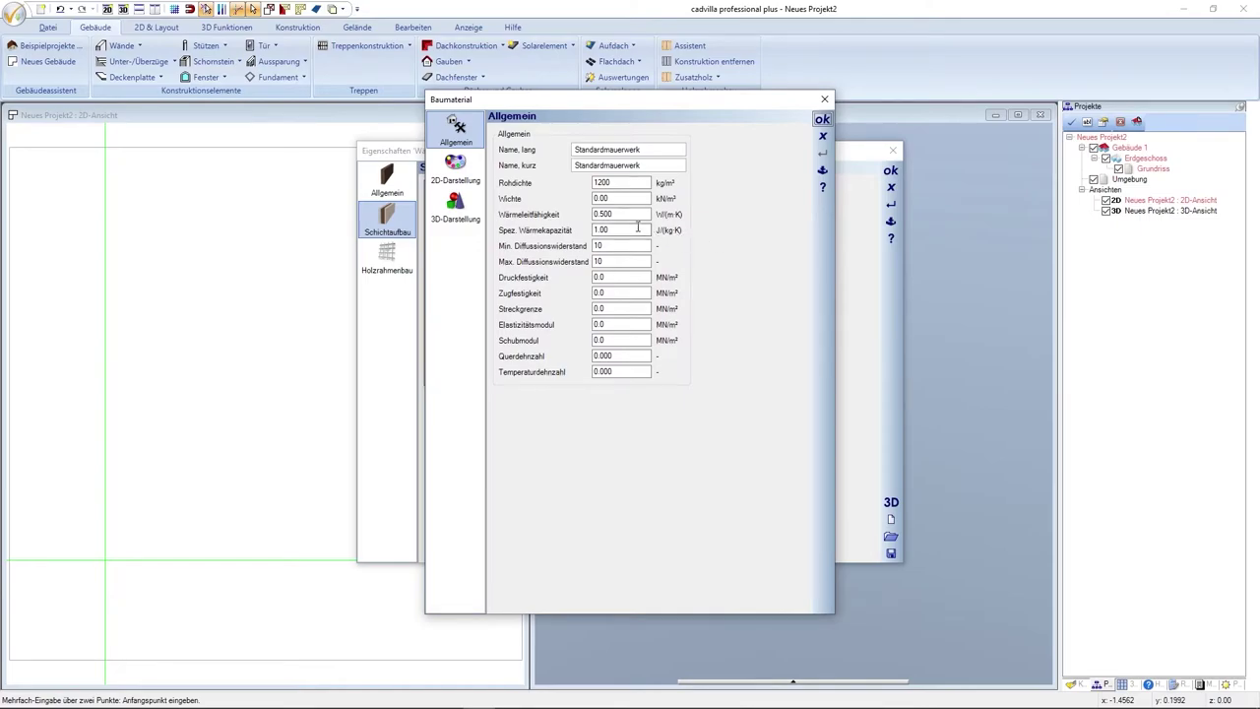
pyautogui.click(468, 177)
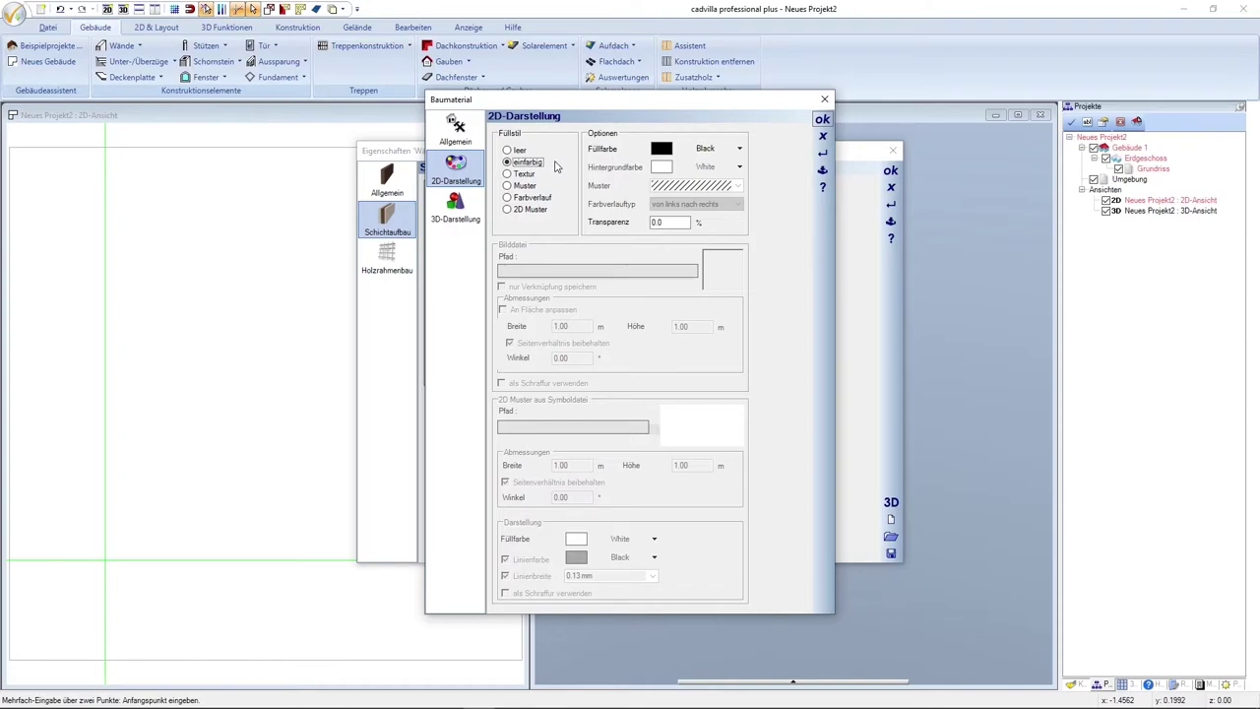
pyautogui.click(695, 147)
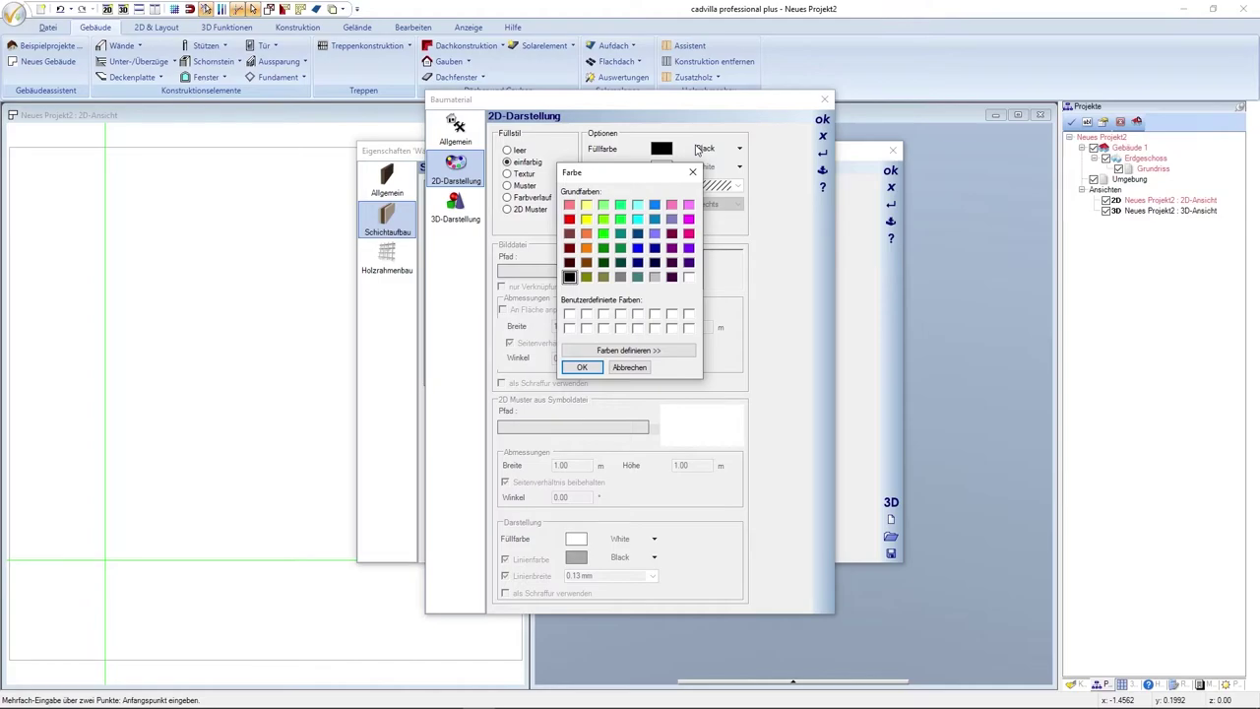
pyautogui.click(586, 205)
pyautogui.click(581, 367)
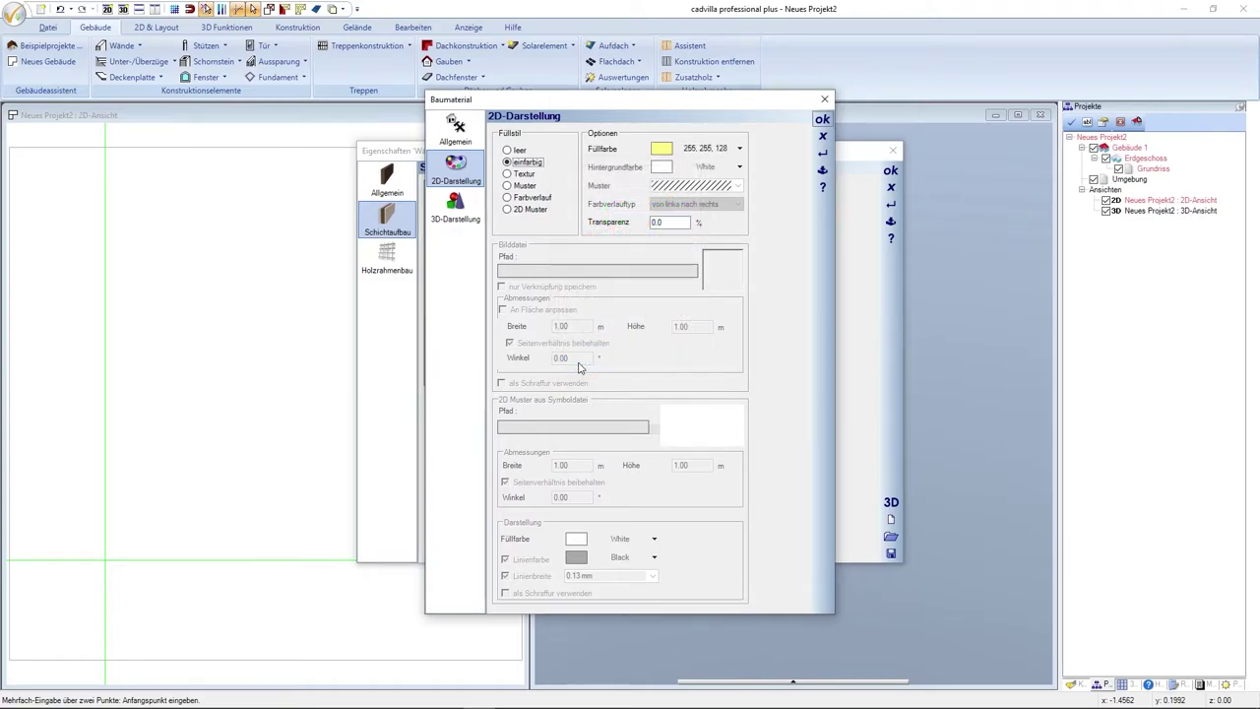
pyautogui.click(821, 122)
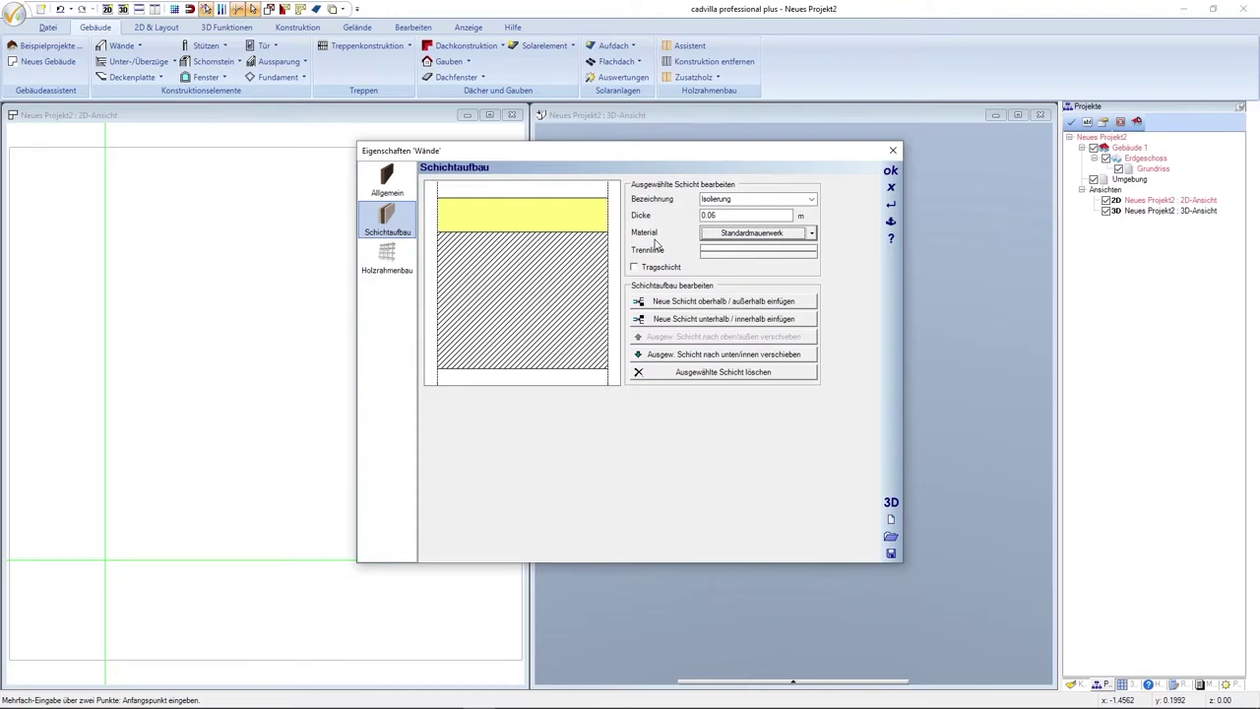
# - Give the Beton layer's material a solid (einfarbig) Silver fill in its 2D representation and confirm the wall properties
pyautogui.click(571, 267)
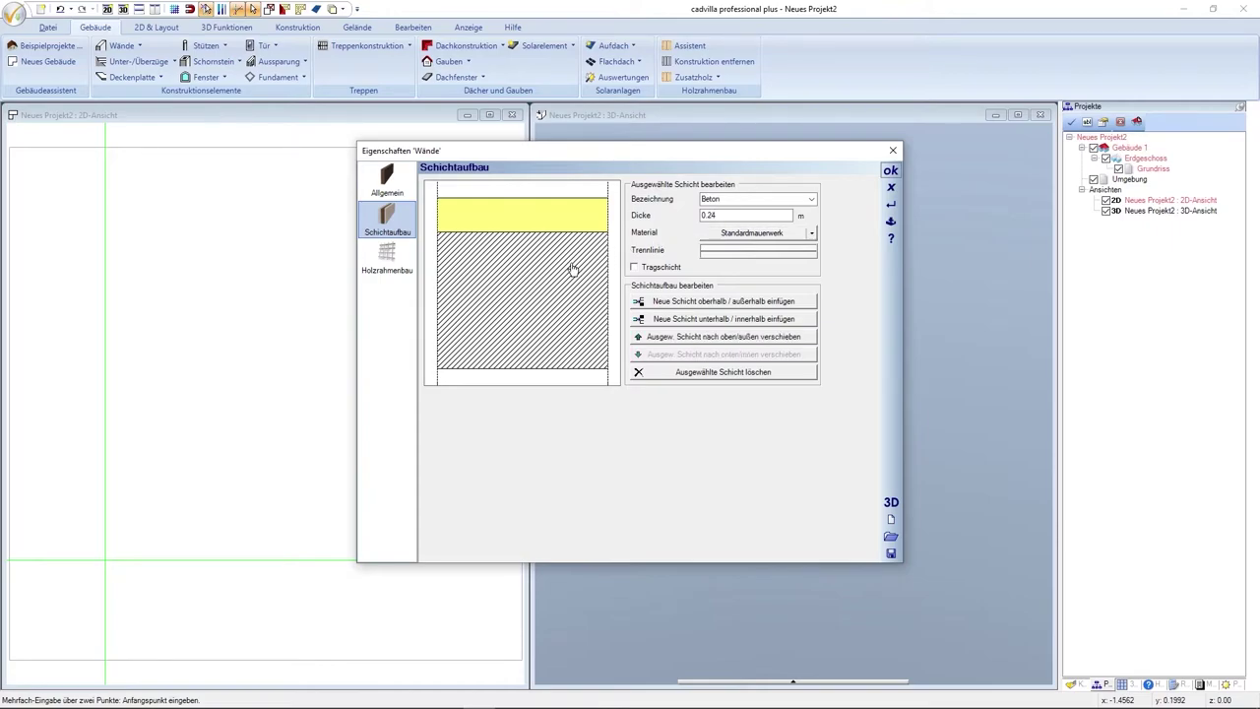
pyautogui.click(719, 236)
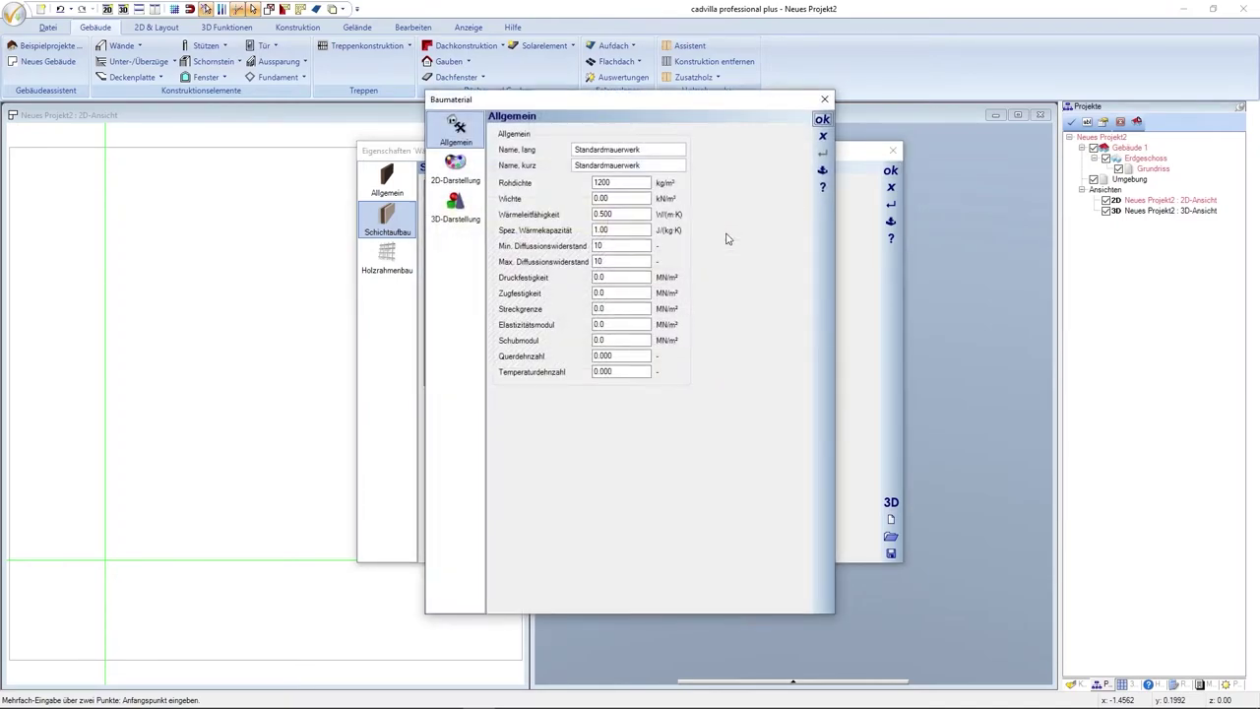
pyautogui.click(463, 172)
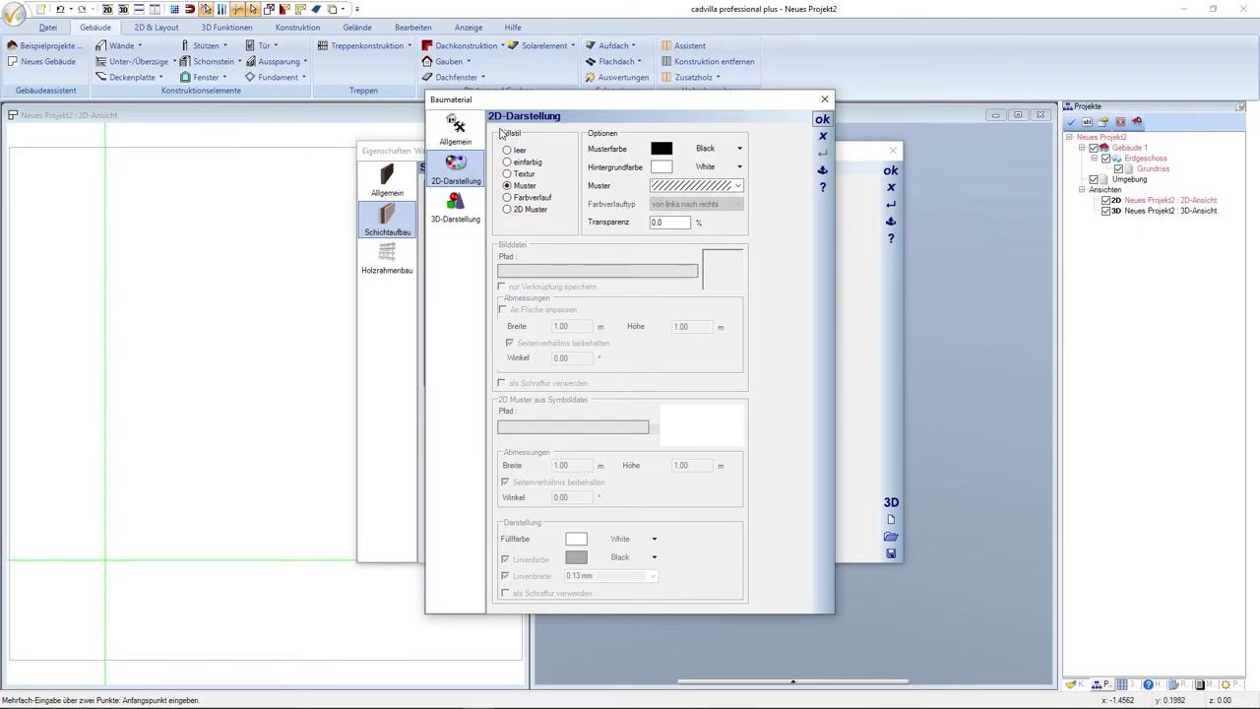
pyautogui.click(510, 164)
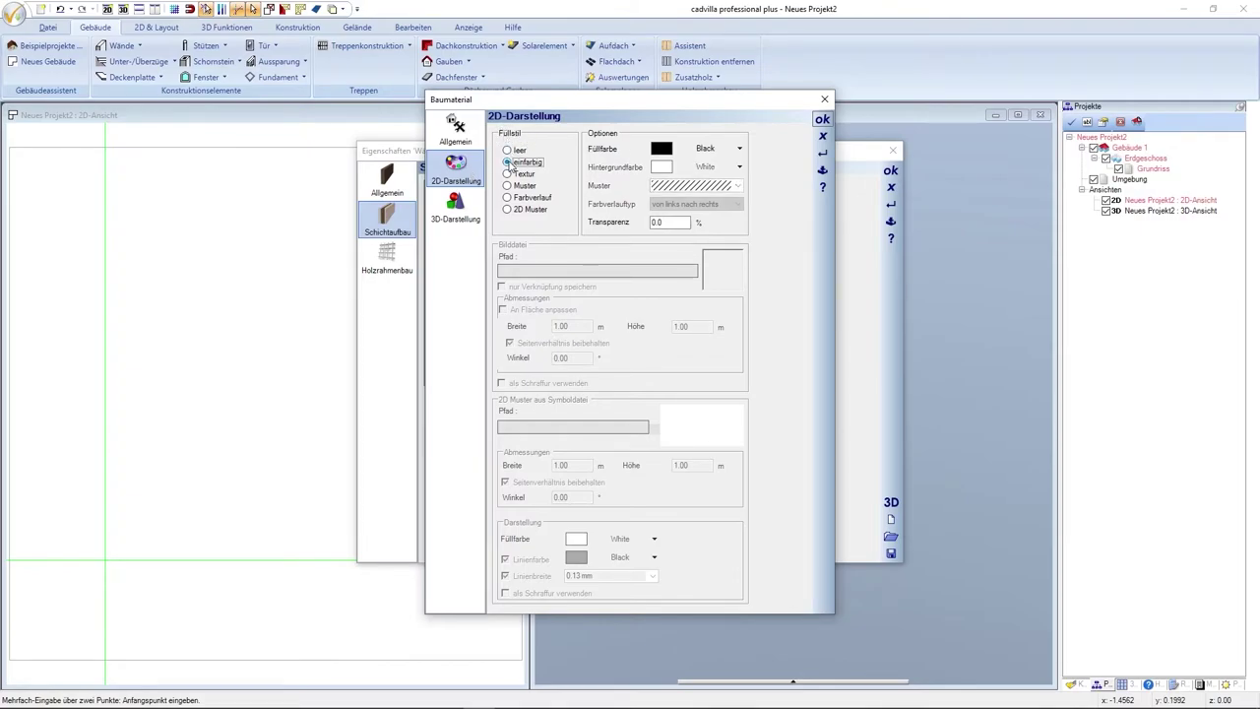
pyautogui.click(700, 150)
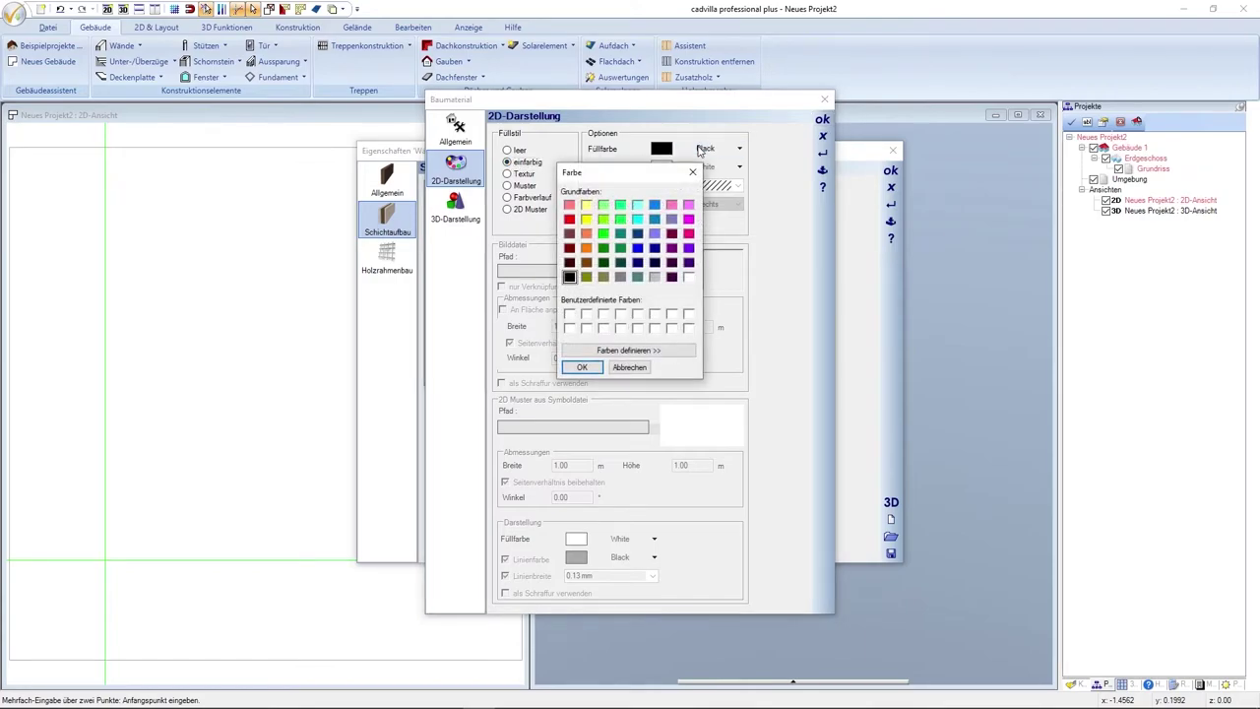
pyautogui.click(655, 277)
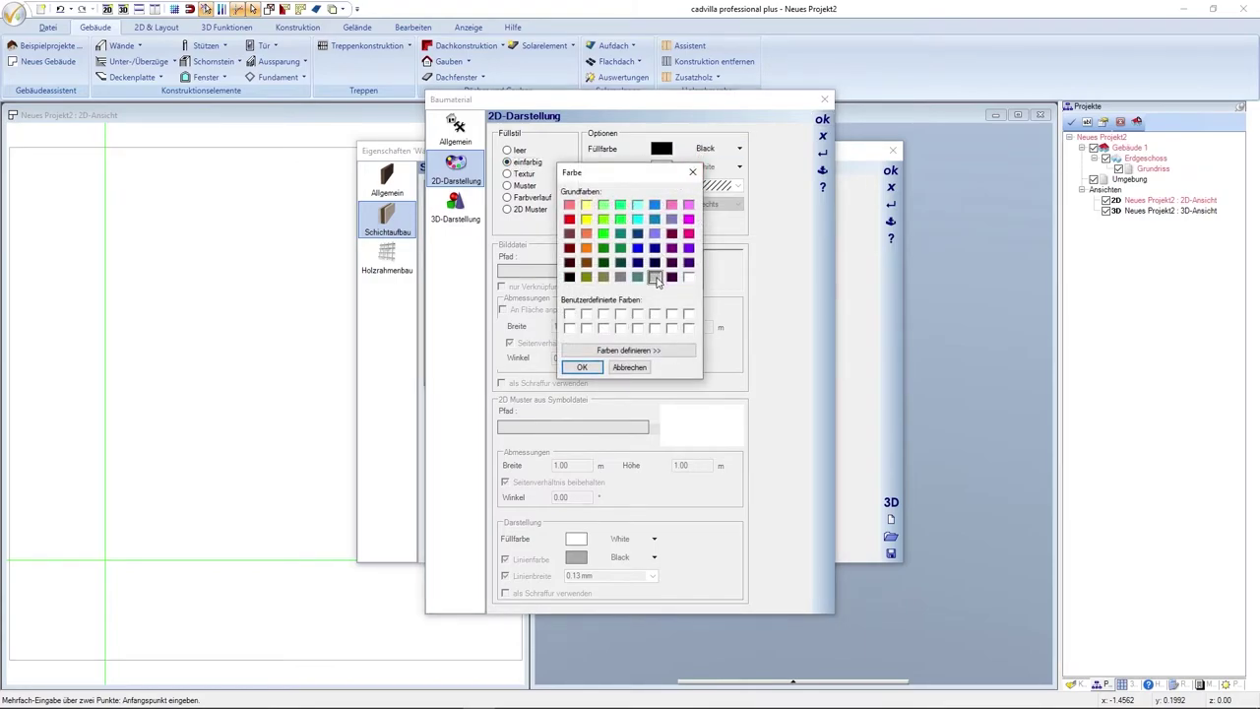
pyautogui.click(583, 366)
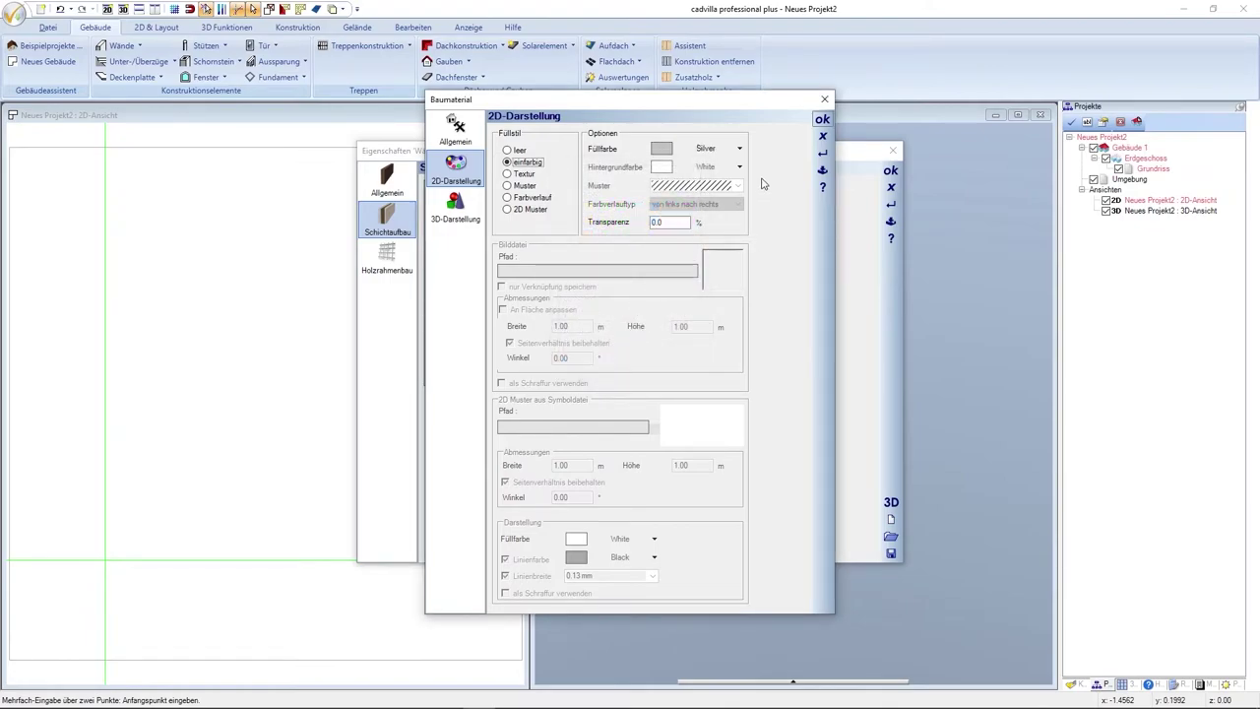
pyautogui.click(822, 120)
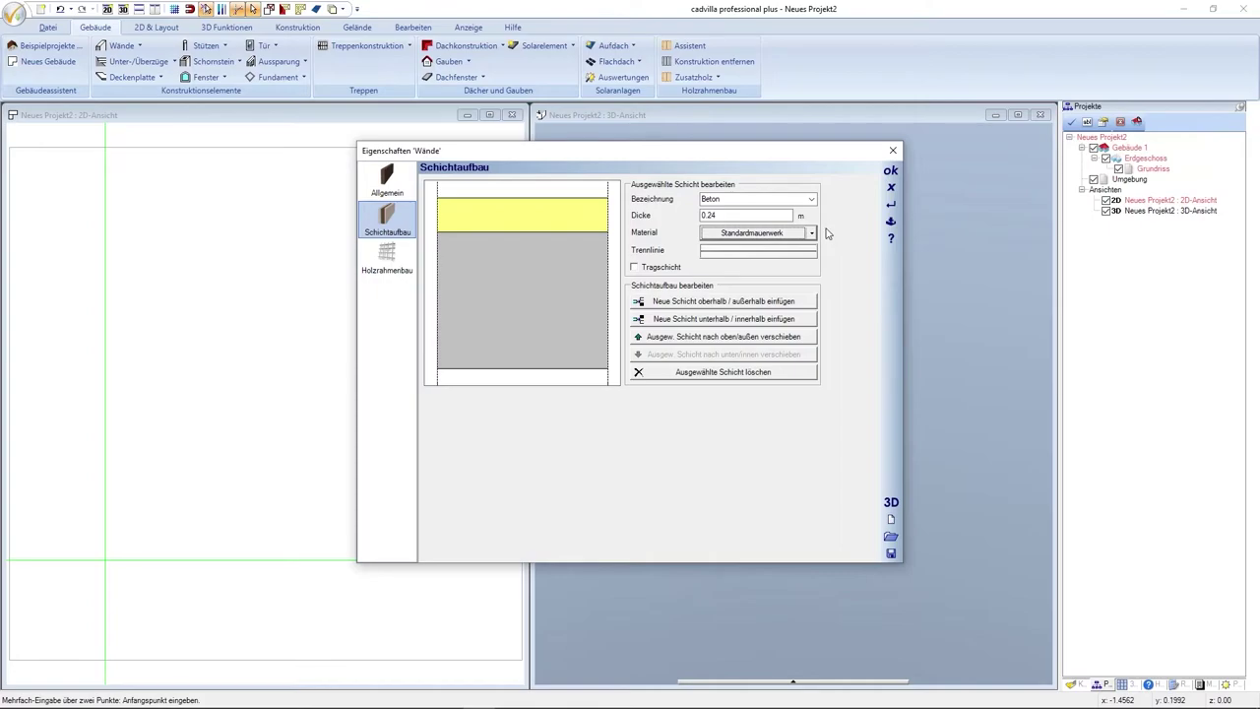
pyautogui.click(888, 173)
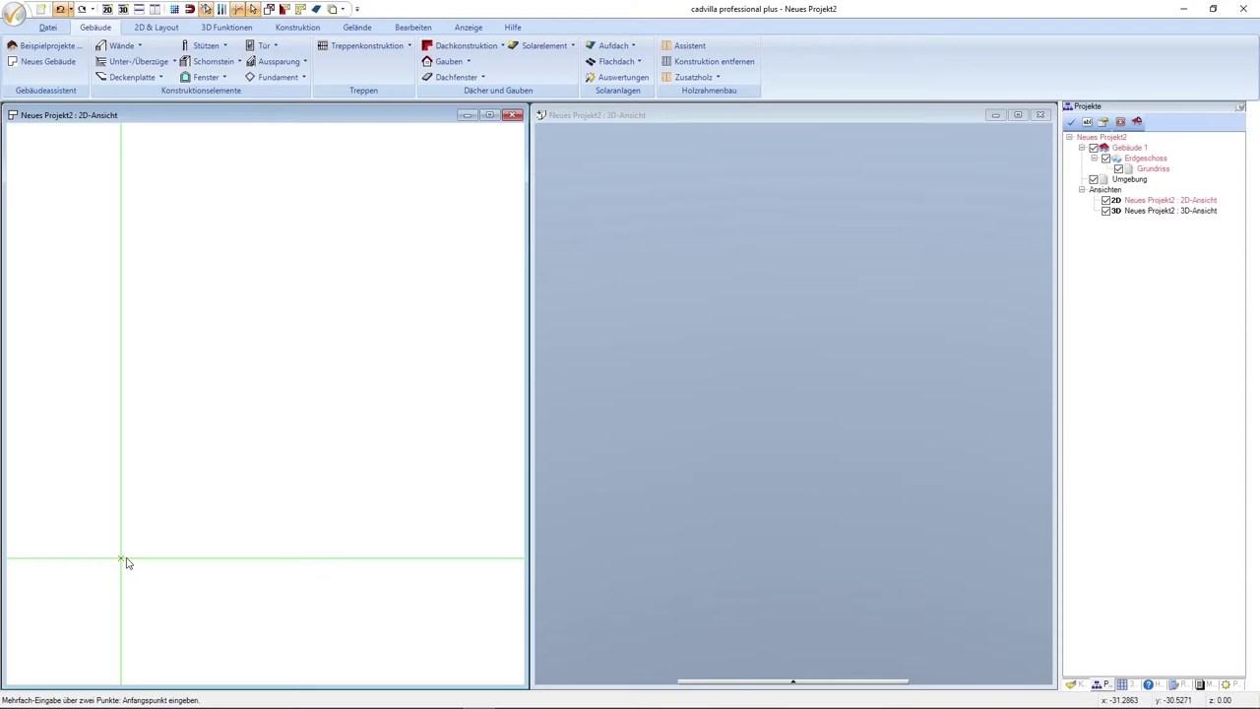
# - Draw a 13.80 m horizontal wall from the guide line intersection, switching its reference point so the wall lies above the guide line
pyautogui.click(126, 558)
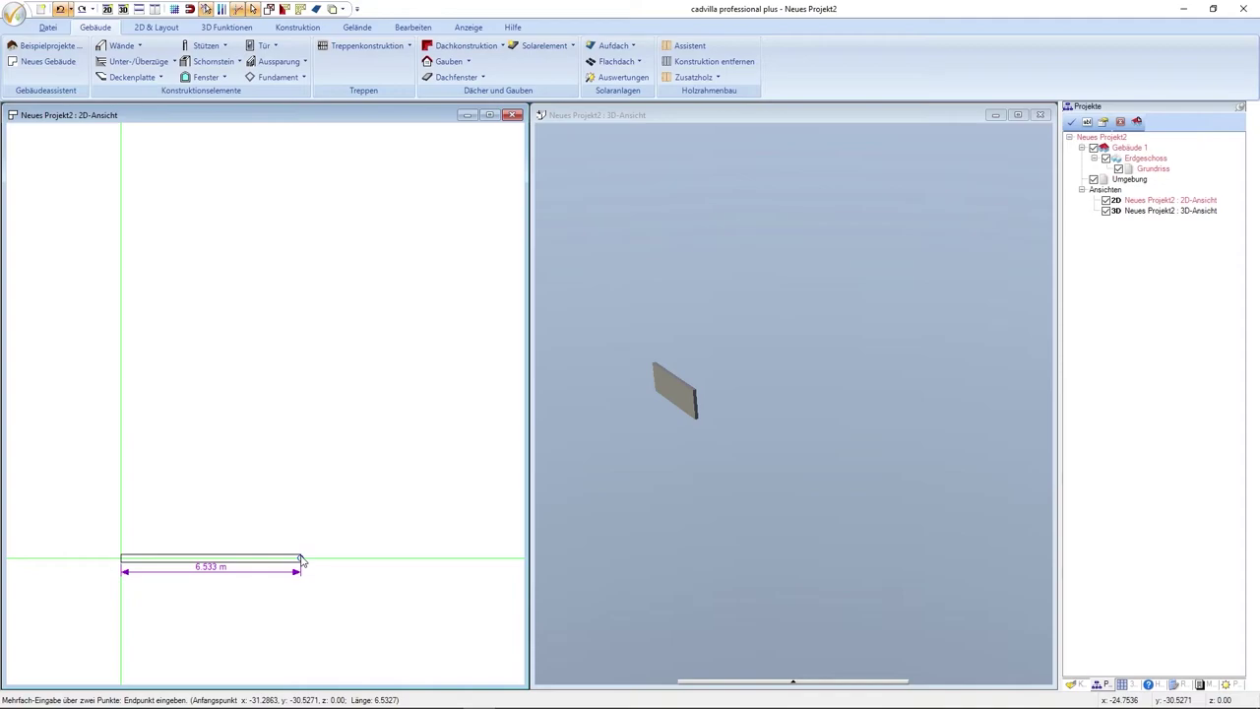
pyautogui.hotkey('ctrl', 'w')
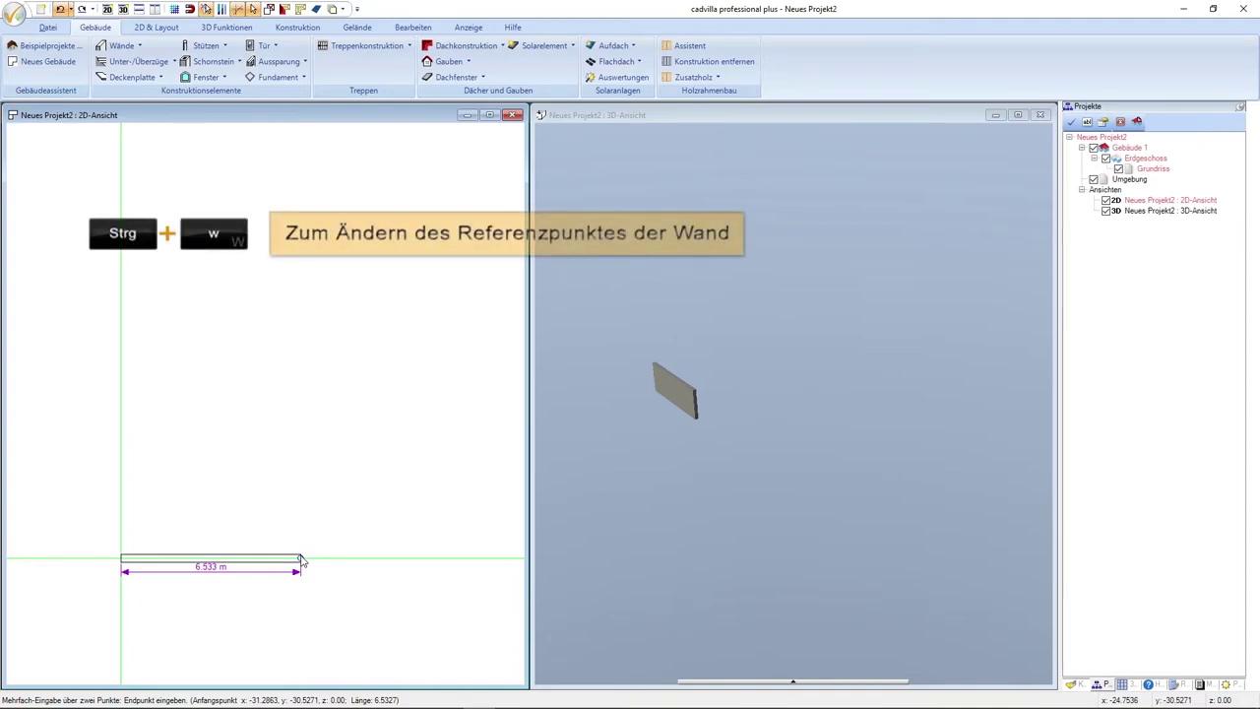
pyautogui.hotkey('ctrl', 'w')
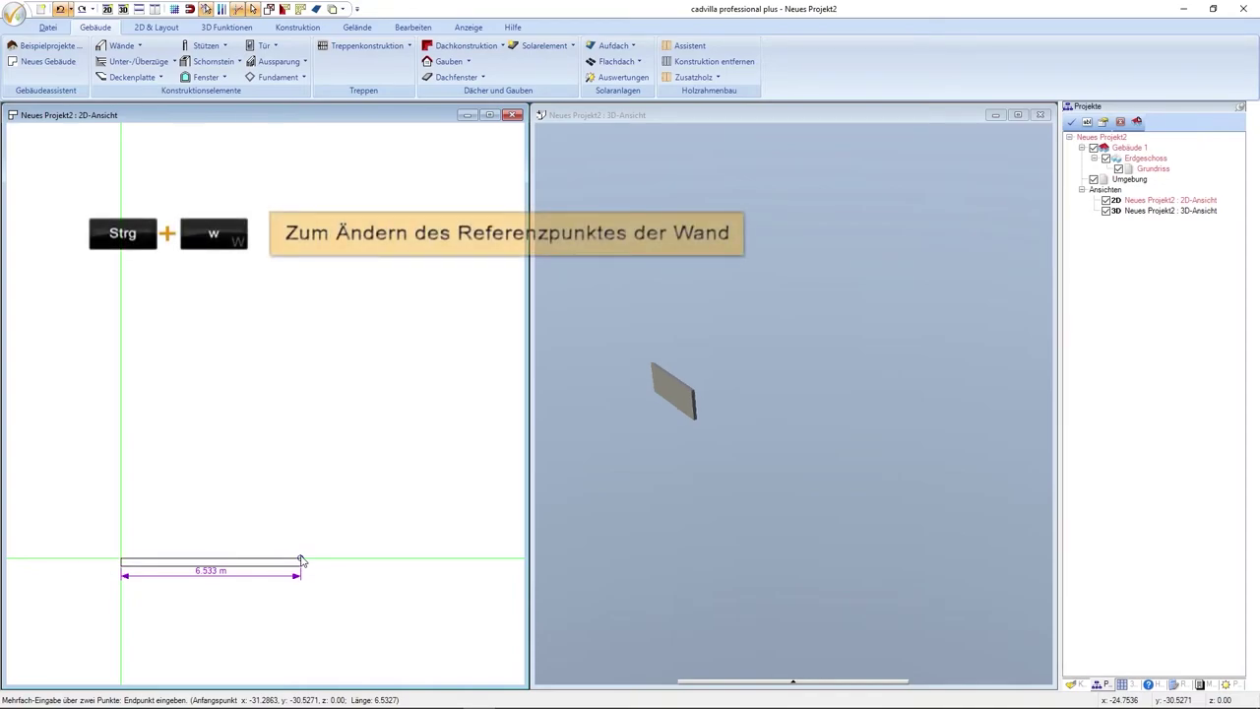
pyautogui.hotkey('ctrl', 'w')
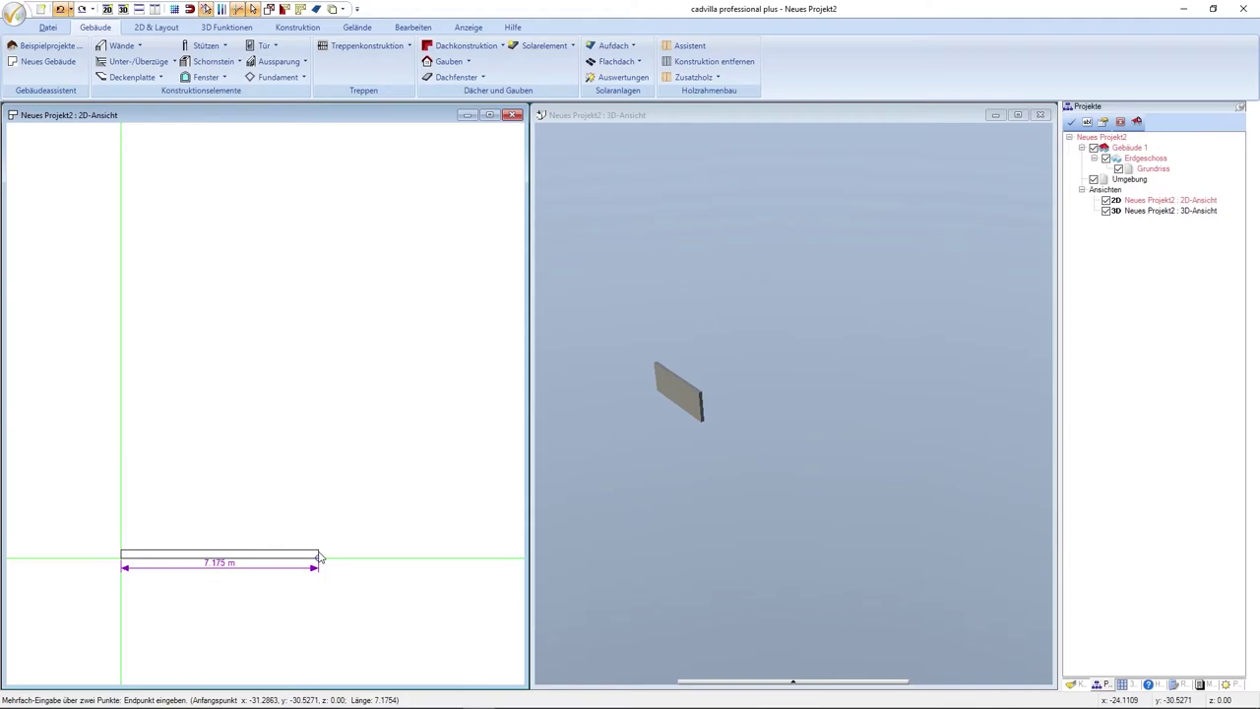
pyautogui.click(318, 557)
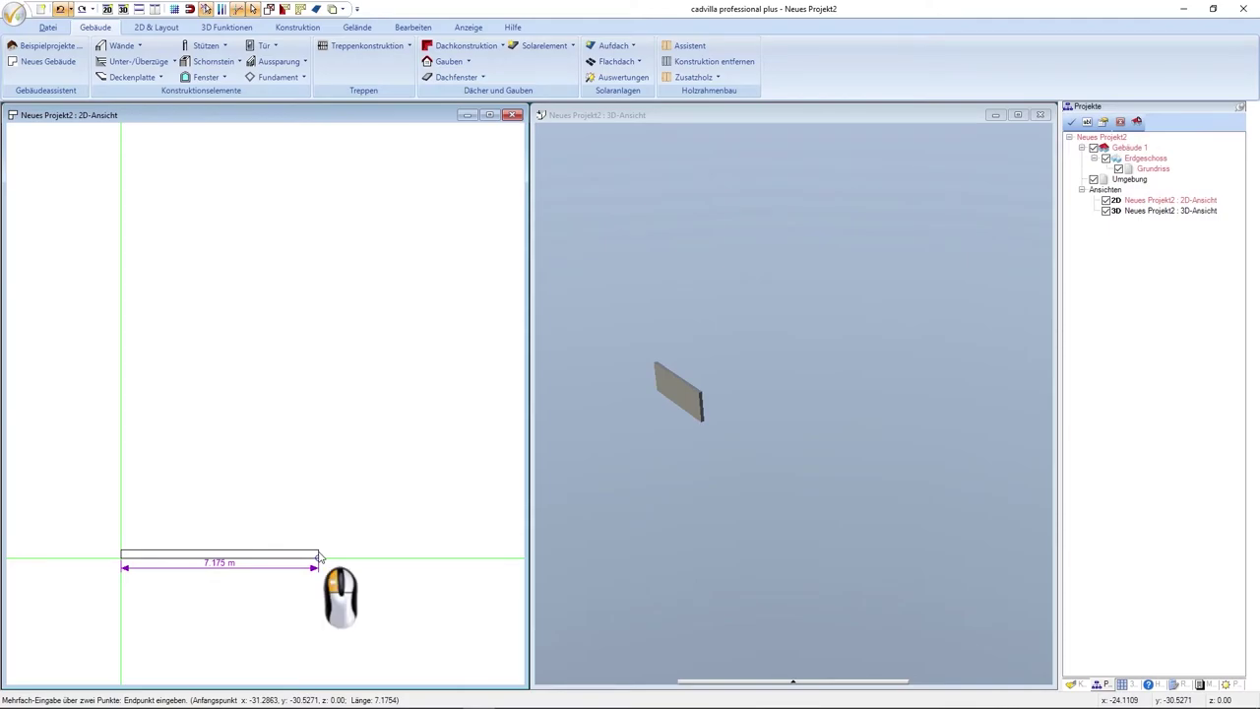
pyautogui.press('Tab')
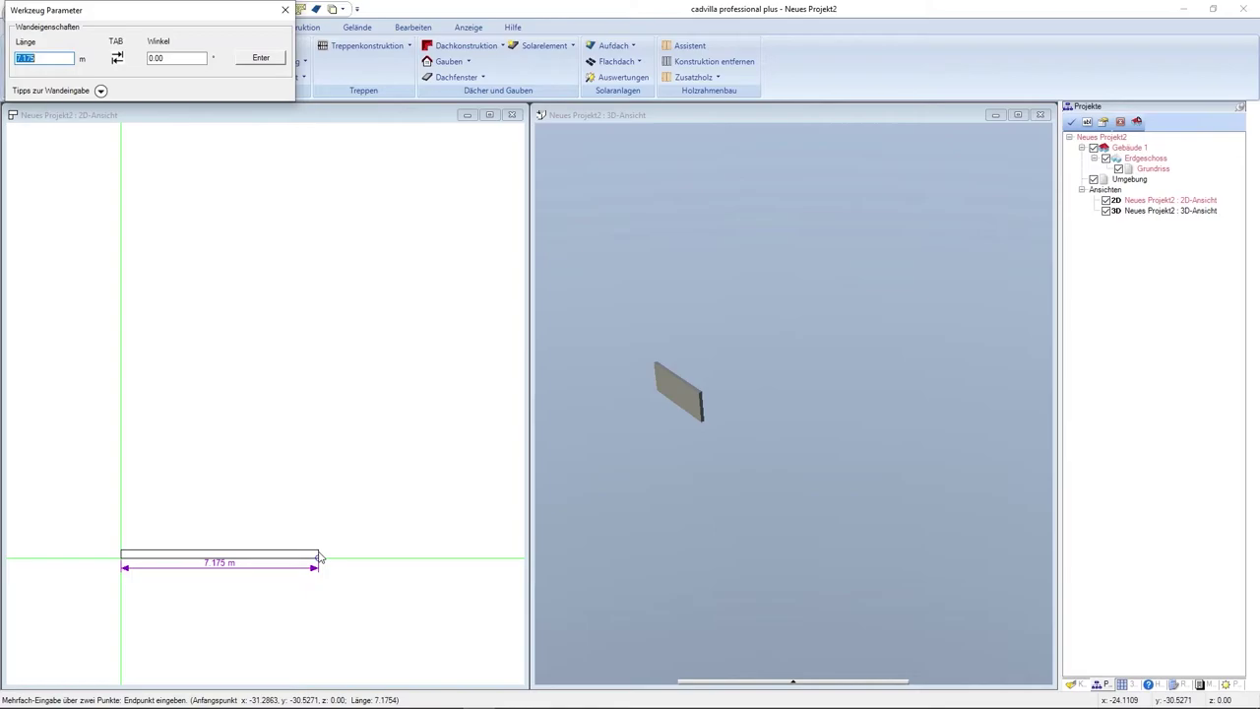
pyautogui.write('13.80')
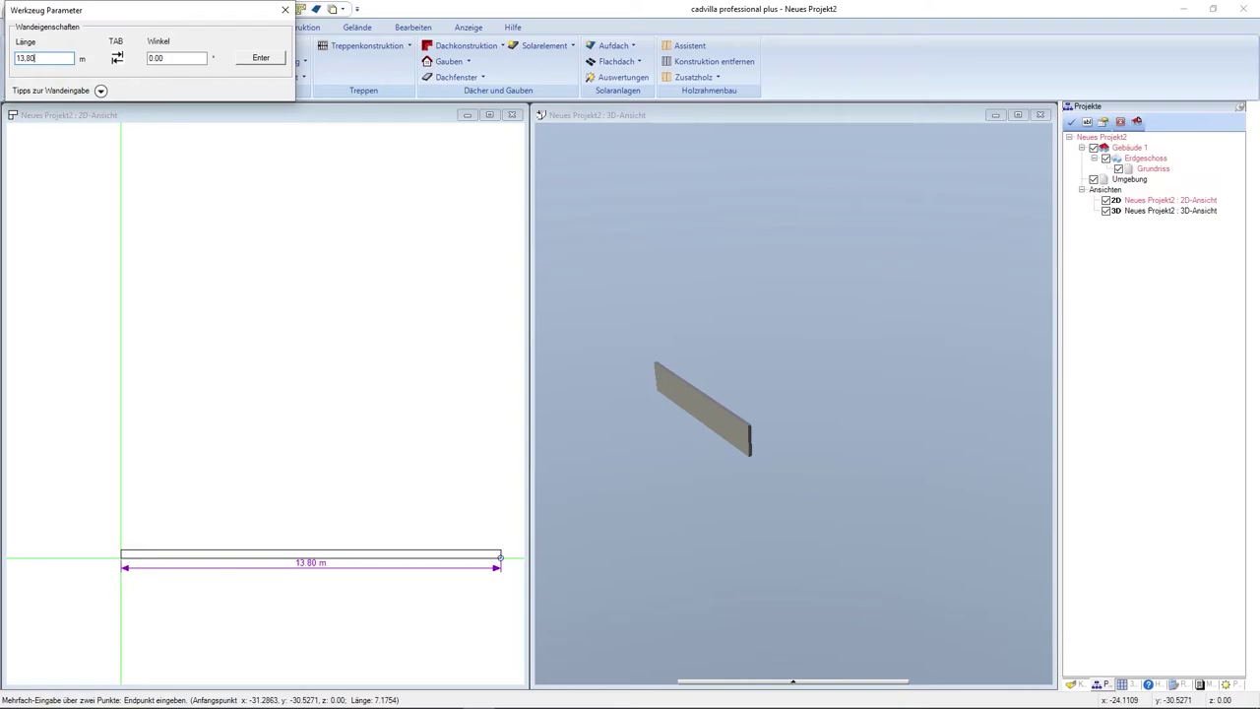
pyautogui.press('Return')
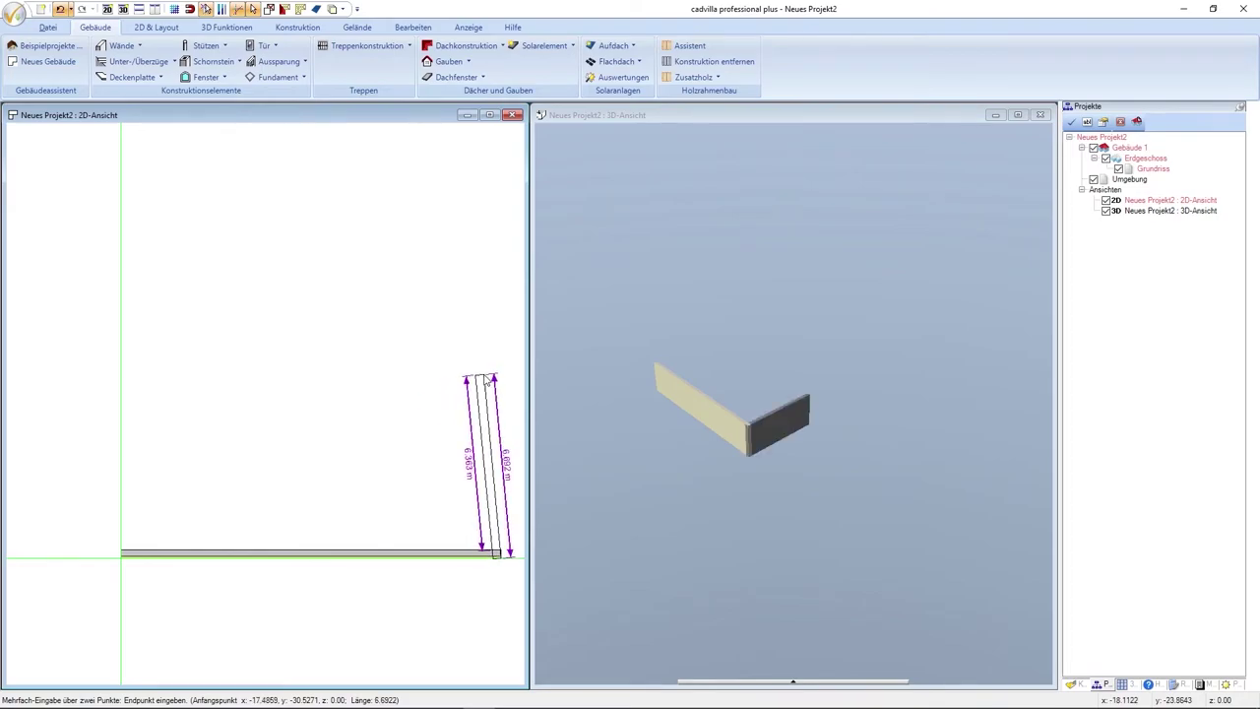
# - Draw a 3 m wall at 90° upward from the end of the horizontal wall and end the wall input
pyautogui.press('ctrl')
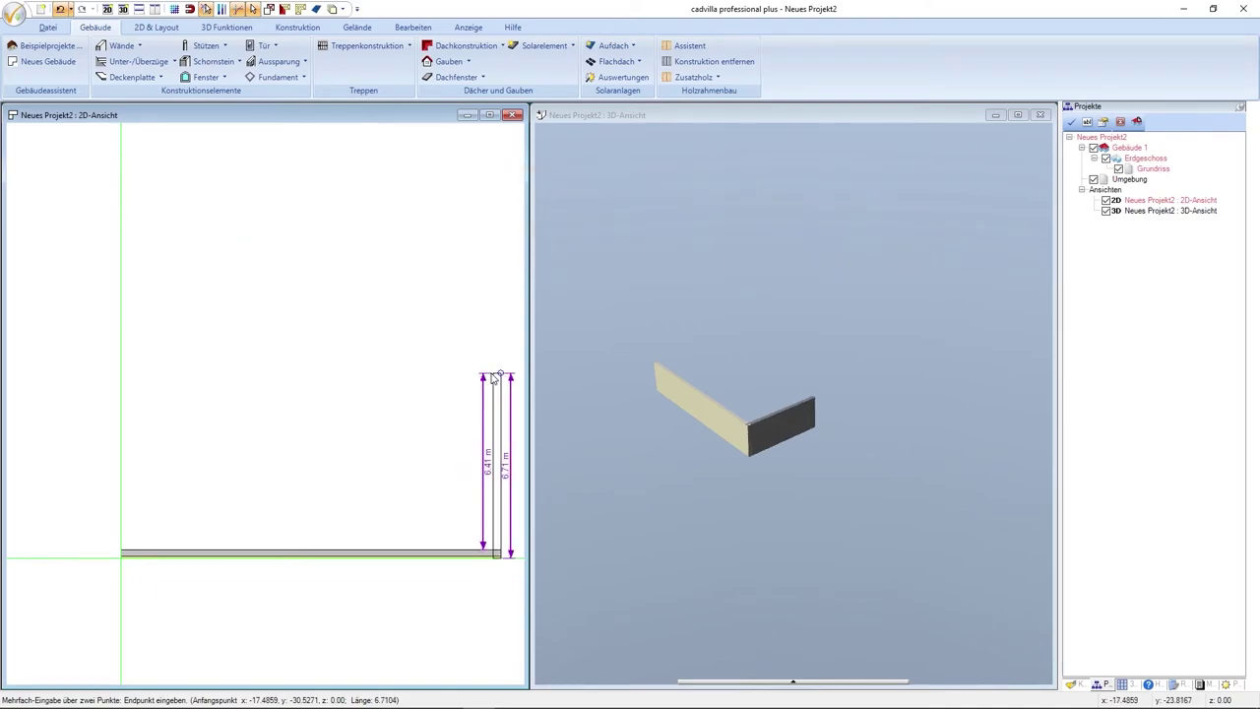
pyautogui.press('Tab')
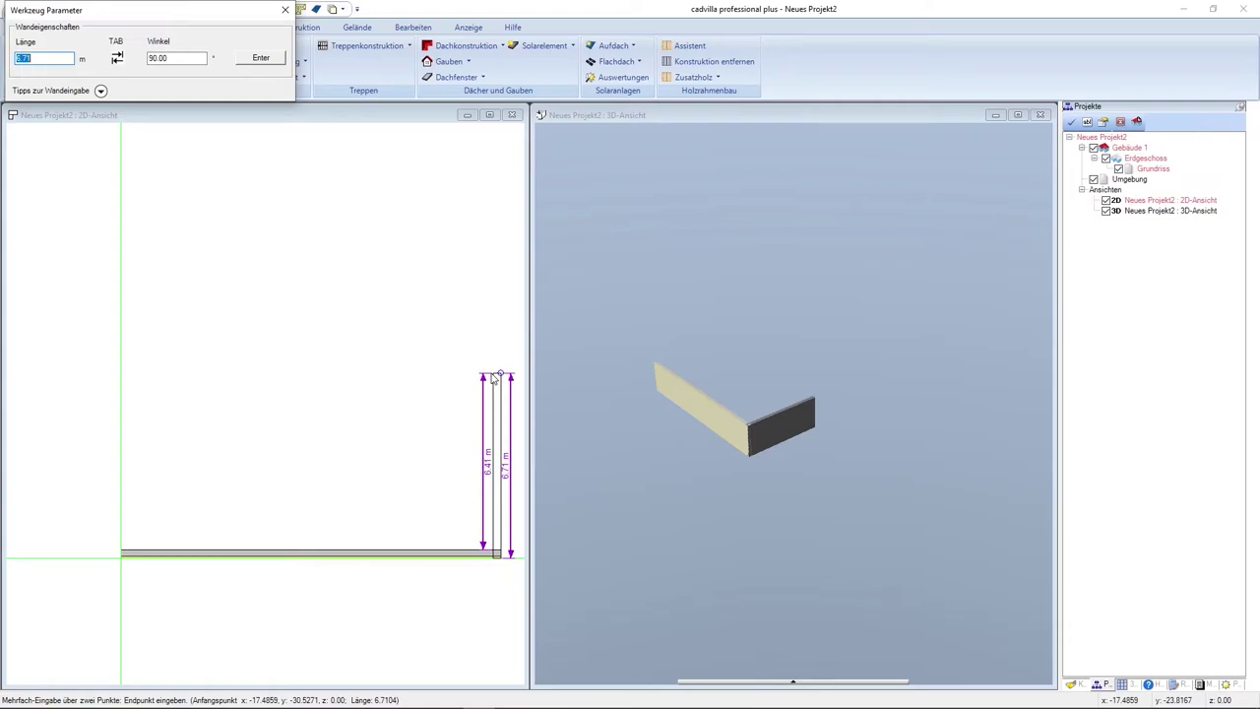
pyautogui.write('3')
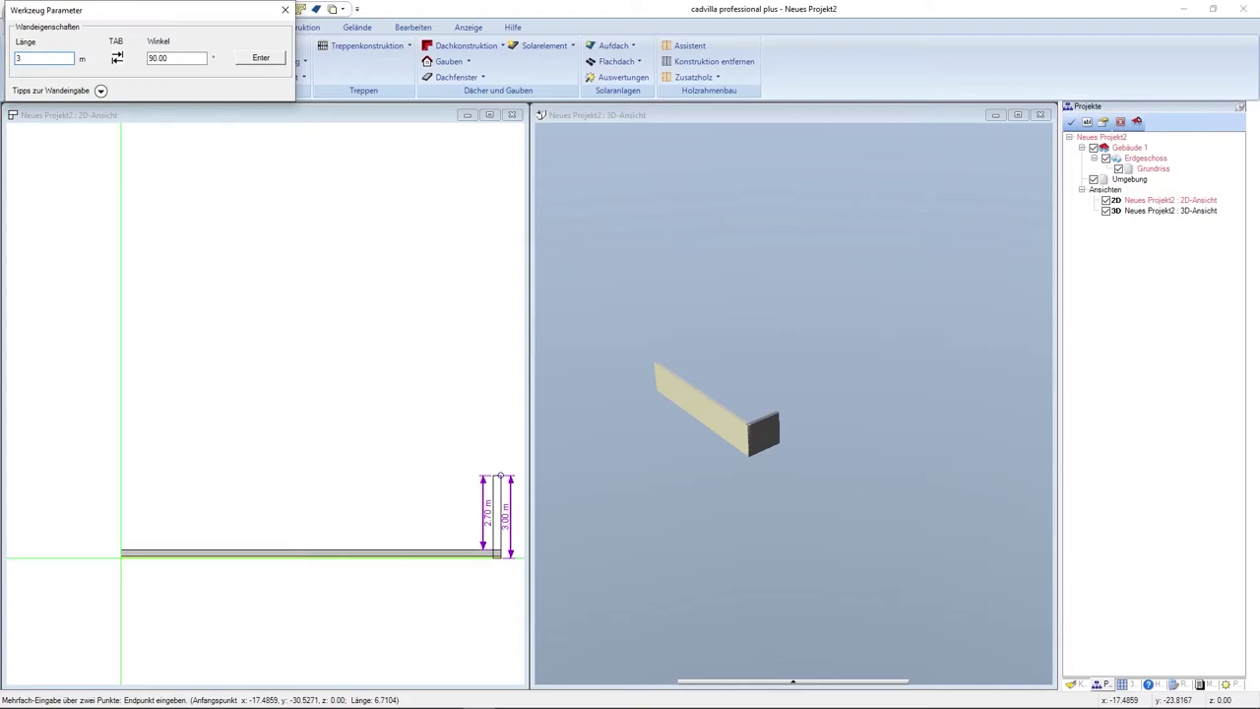
pyautogui.press('Return')
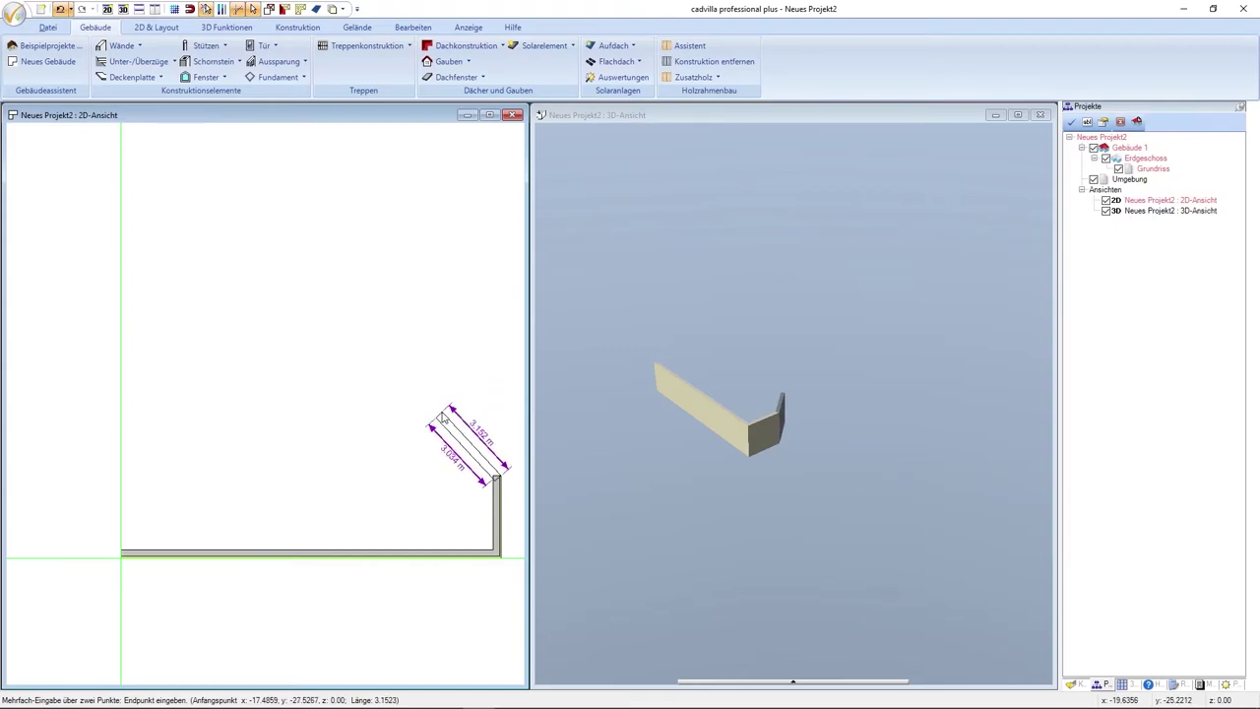
pyautogui.press('Escape')
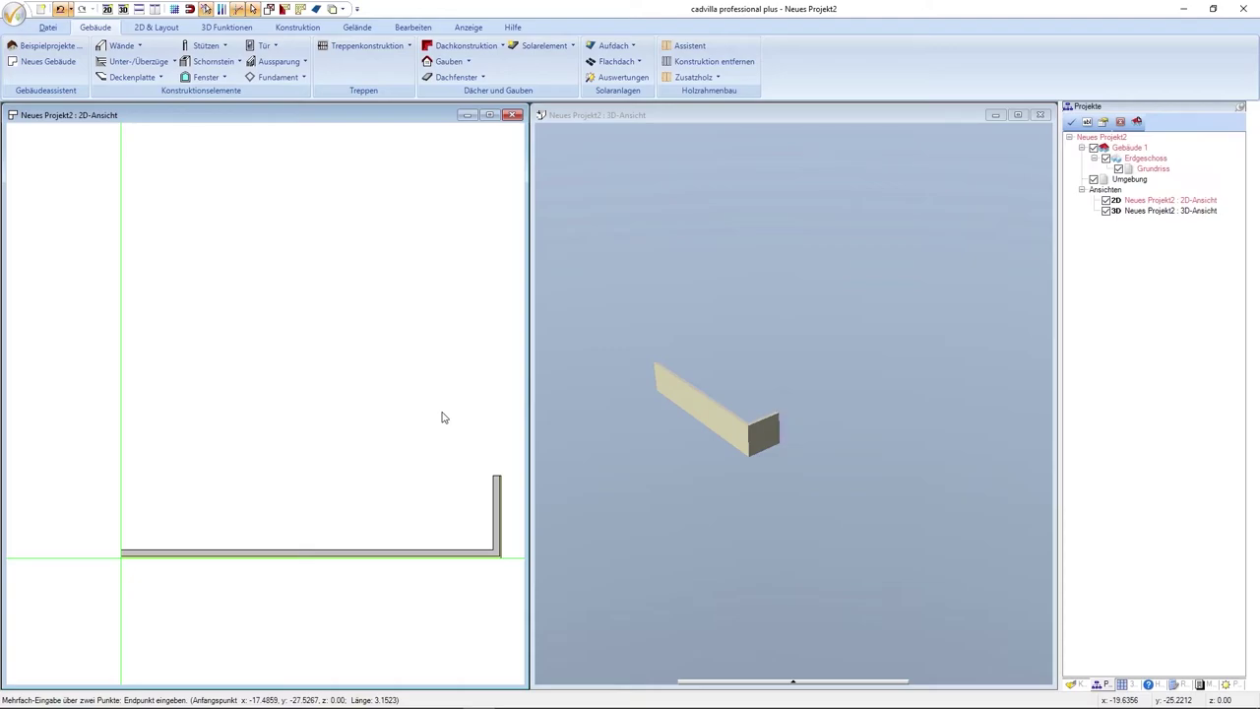
pyautogui.press('Escape')
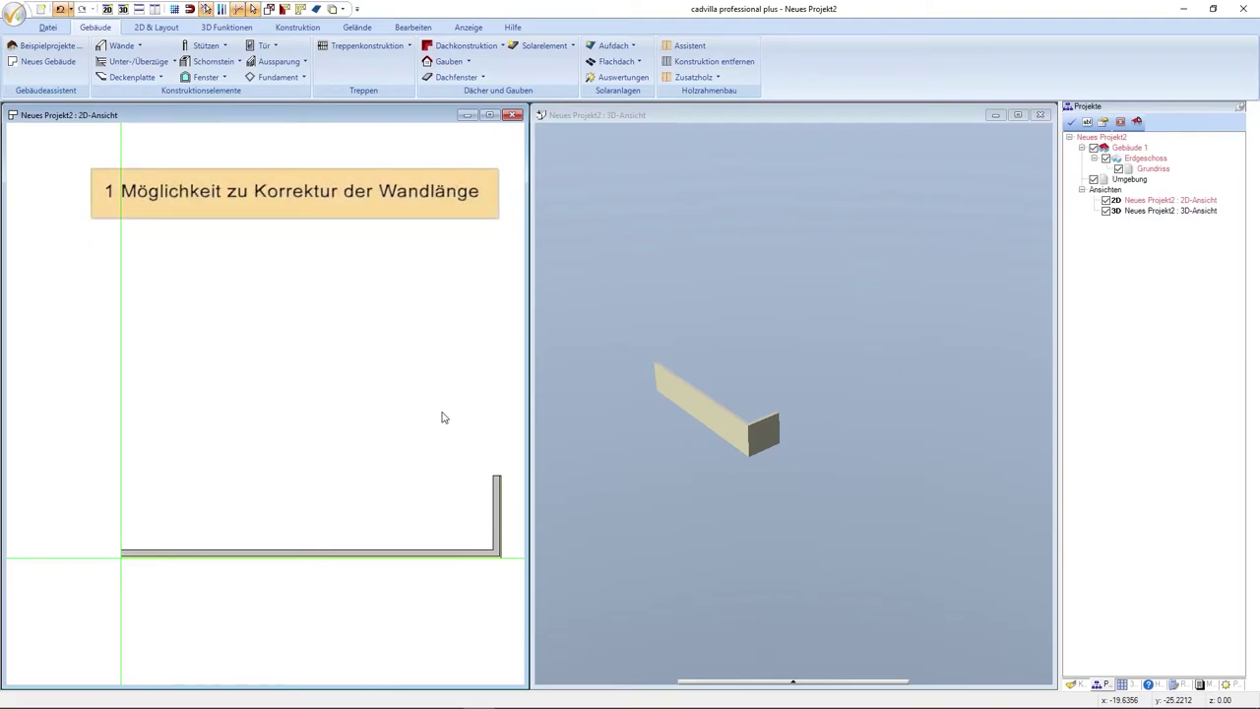
# - Set the outer length of the vertical wall to 8.30 m through its dimension
pyautogui.click(497, 492)
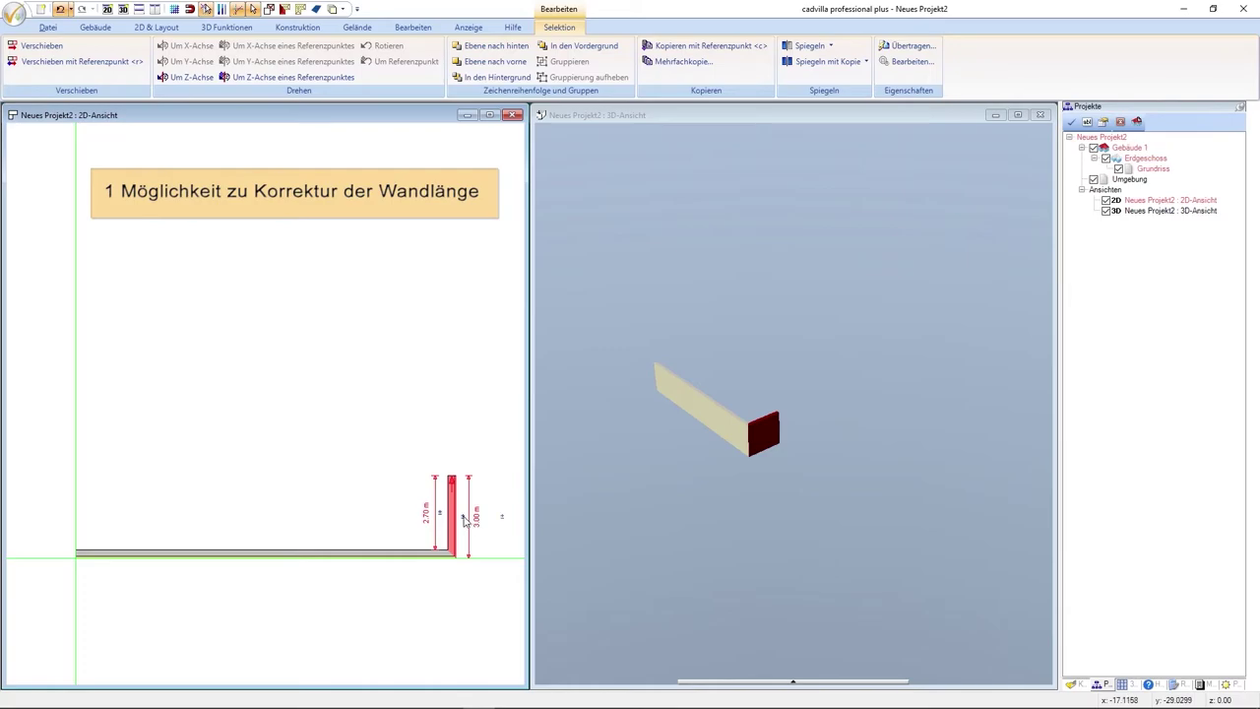
pyautogui.doubleClick(464, 519)
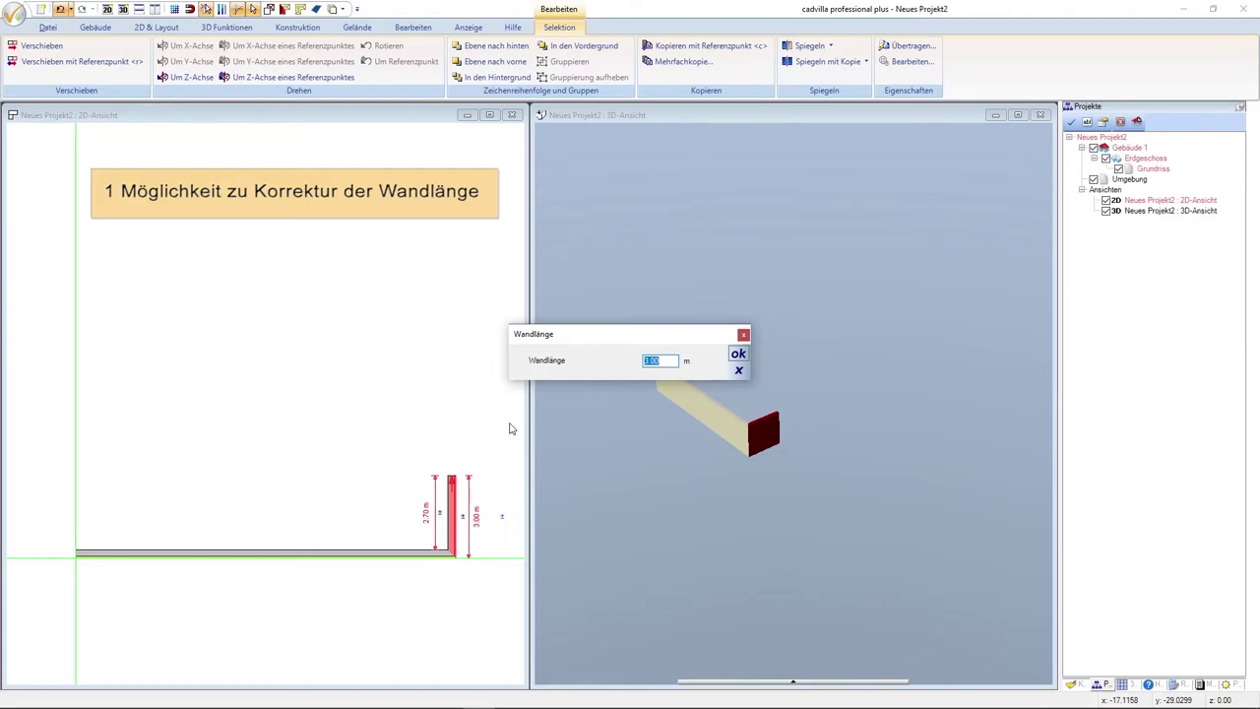
pyautogui.write('8.3')
pyautogui.write('0')
pyautogui.press('Return')
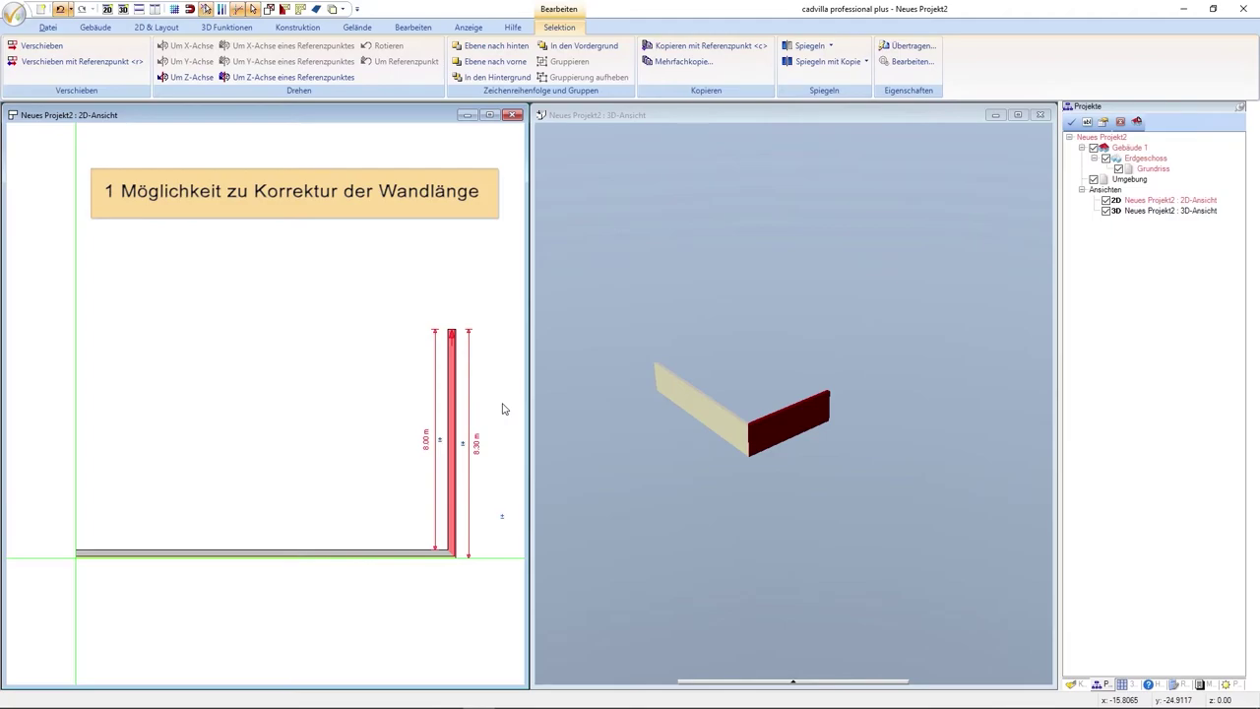
pyautogui.click(502, 408)
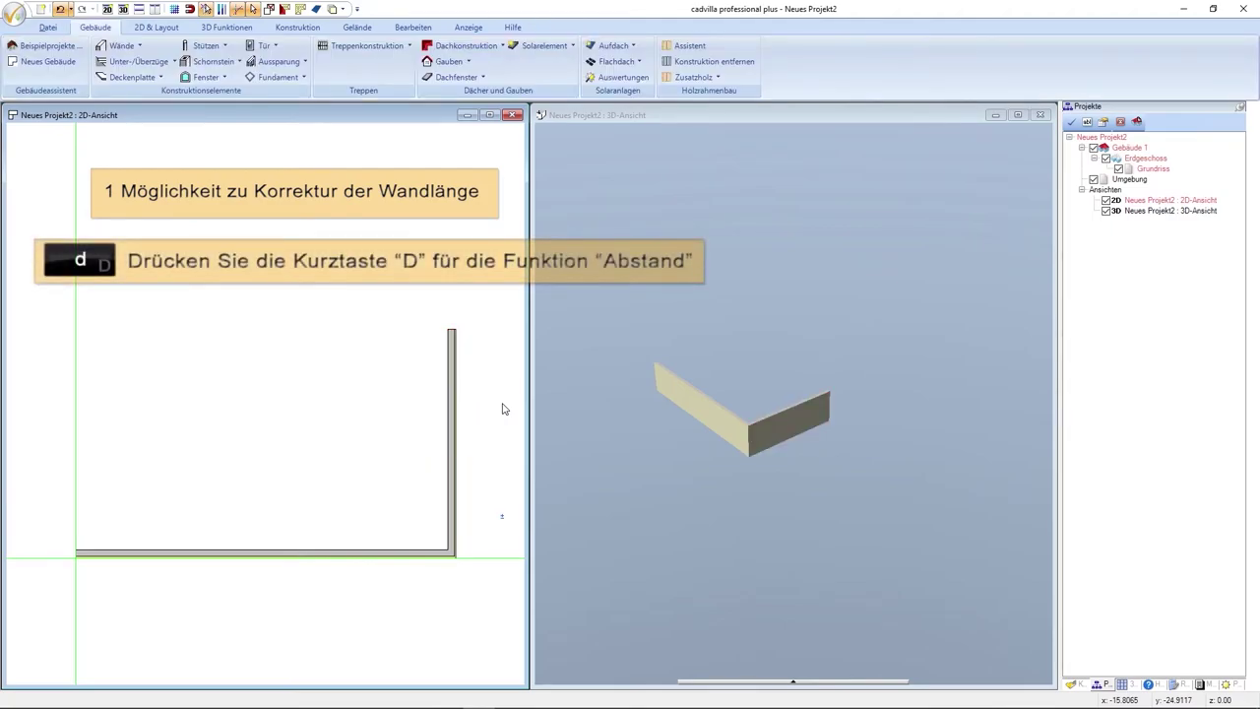
# - Measure the vertical wall's outer side with the Abstand function and undo its last length change
pyautogui.press('d')
pyautogui.click(454, 335)
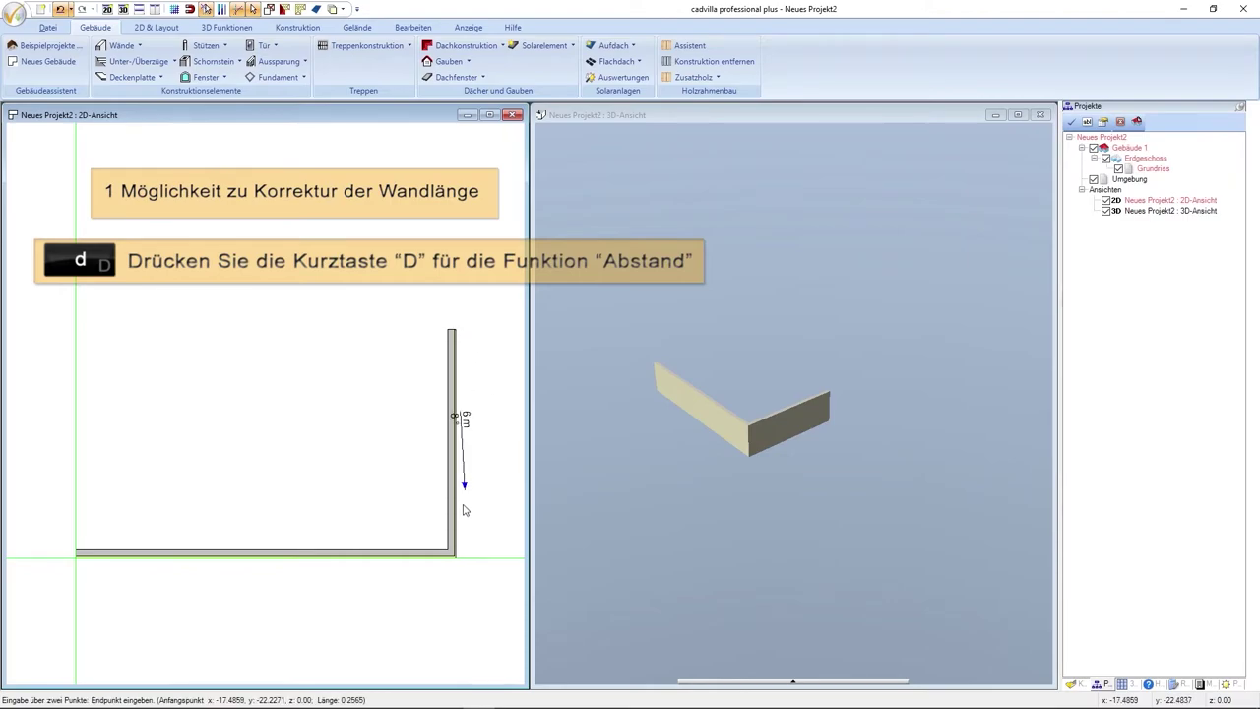
pyautogui.click(458, 562)
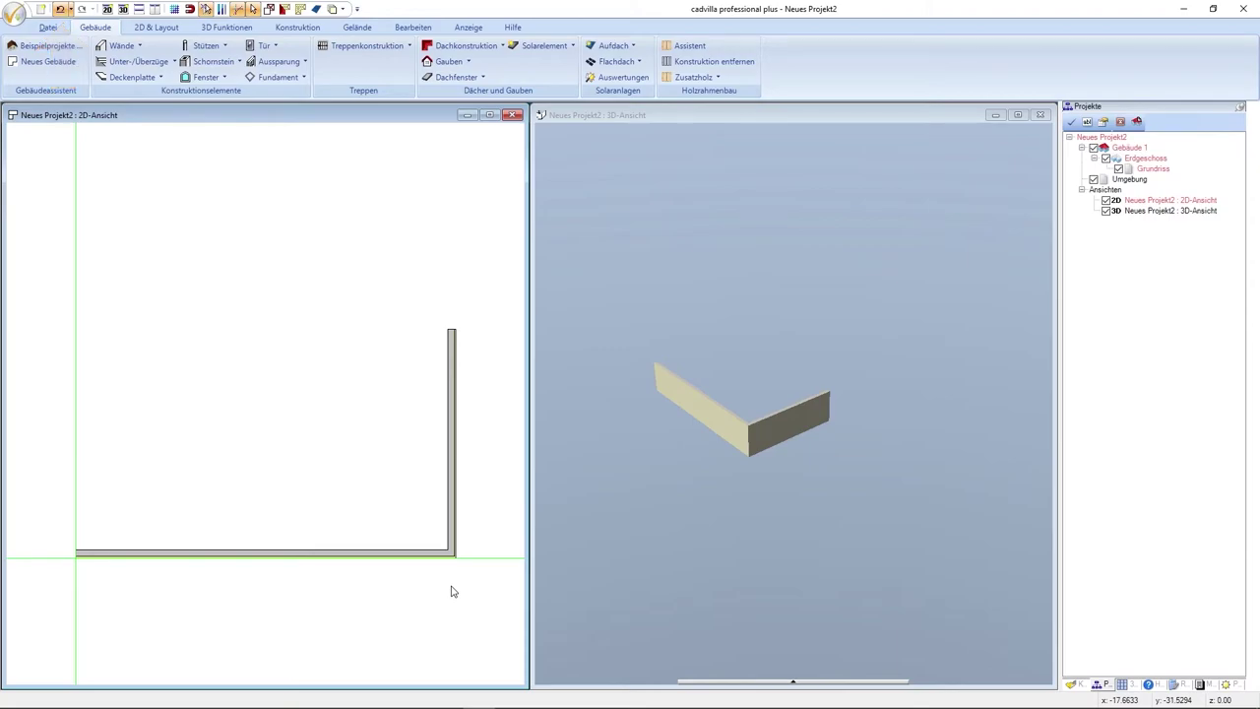
pyautogui.hotkey('ctrl', 'z')
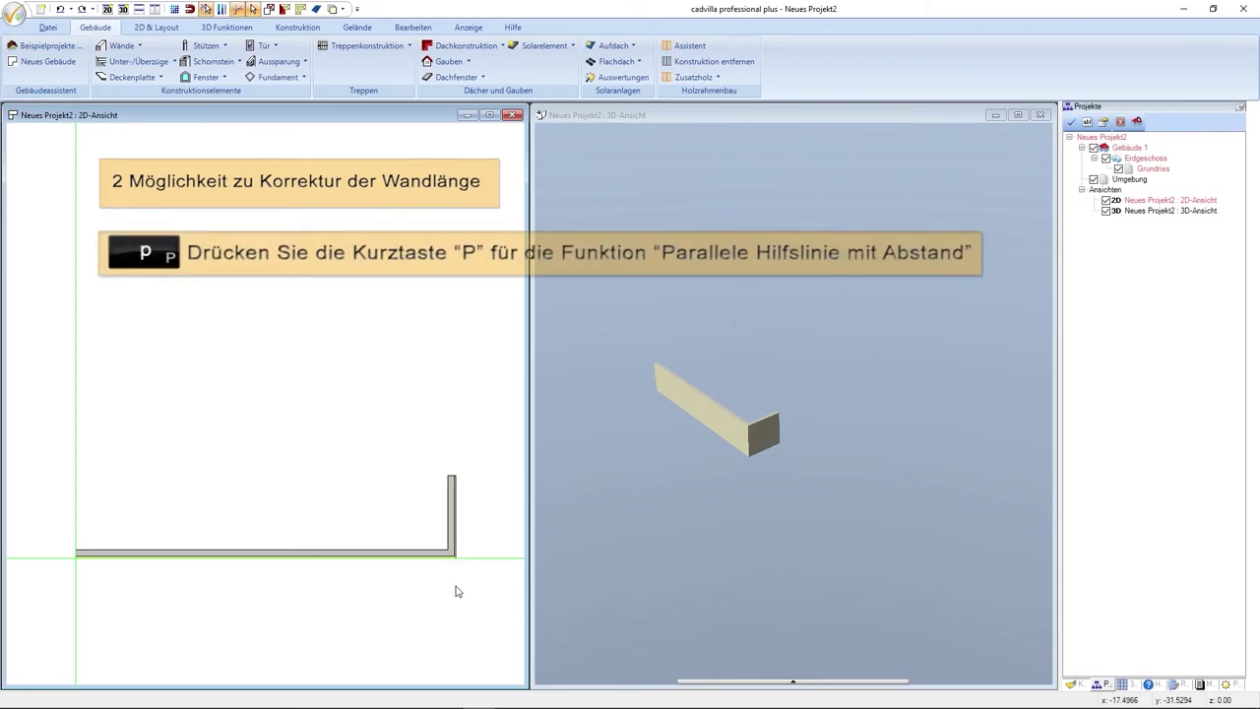
# - Place a parallel guide line 8.30 m above the lower horizontal guide line
pyautogui.press('p')
pyautogui.click(465, 559)
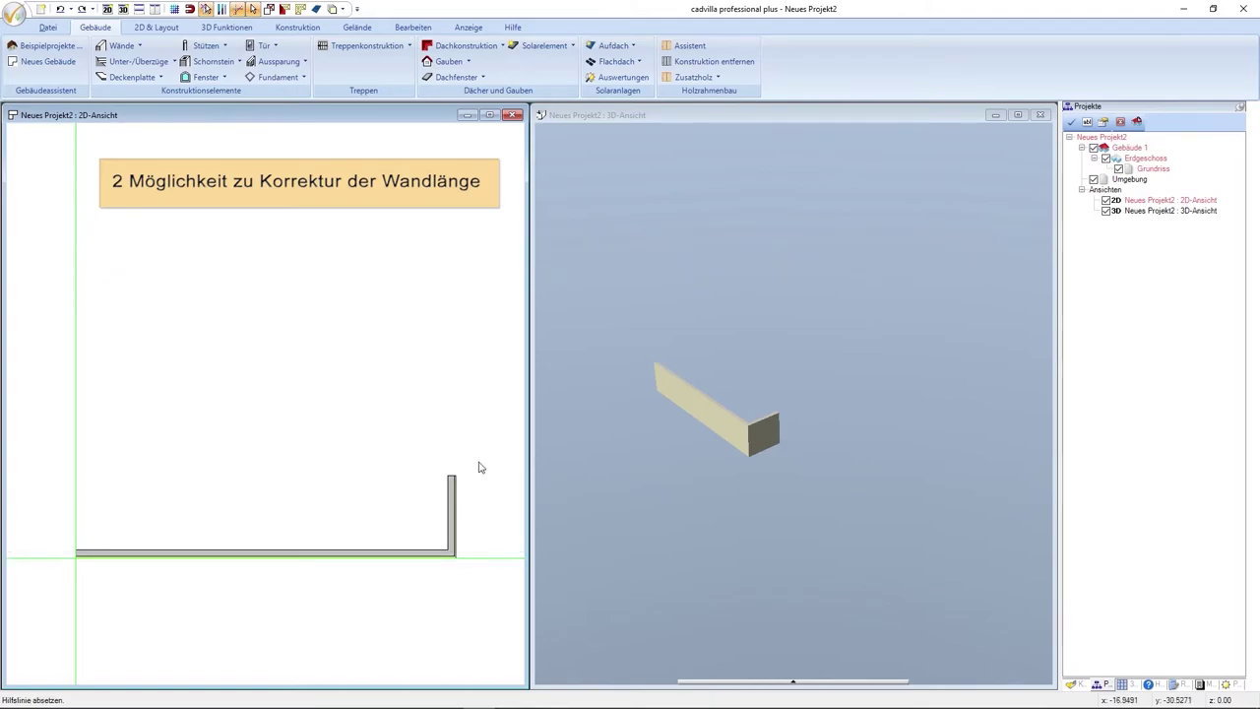
pyautogui.click(474, 383)
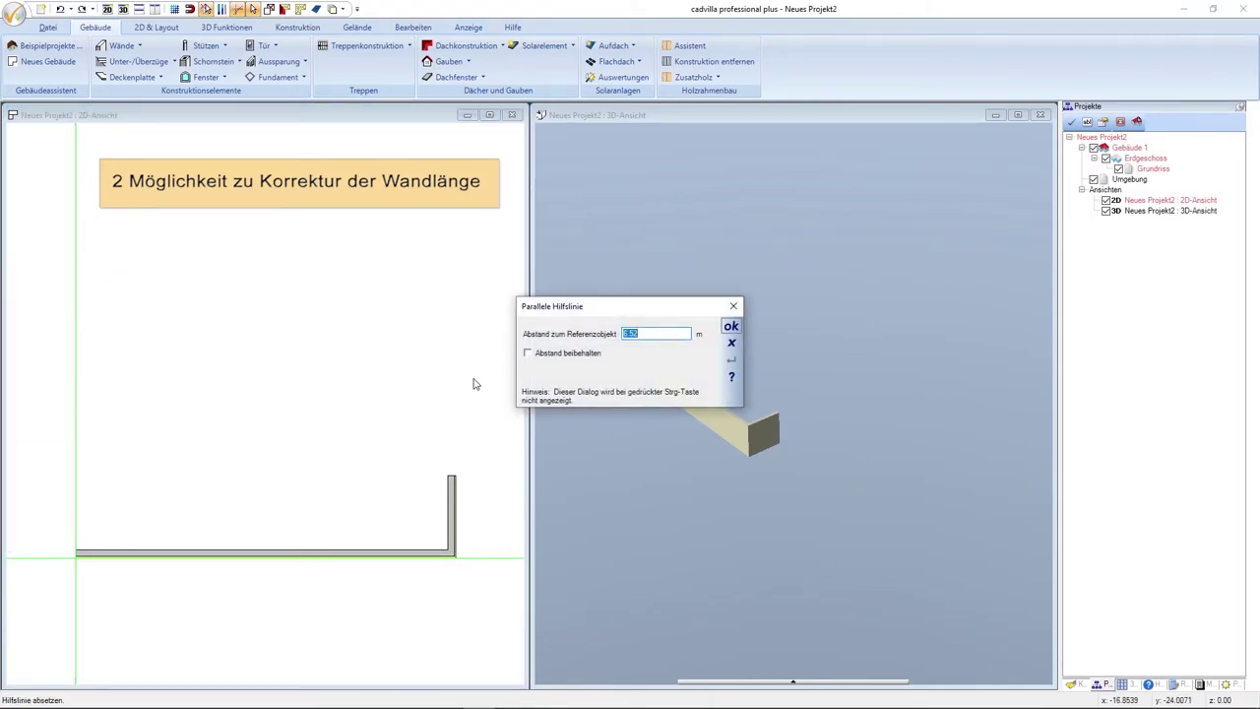
pyautogui.write('8,30')
pyautogui.press('Return')
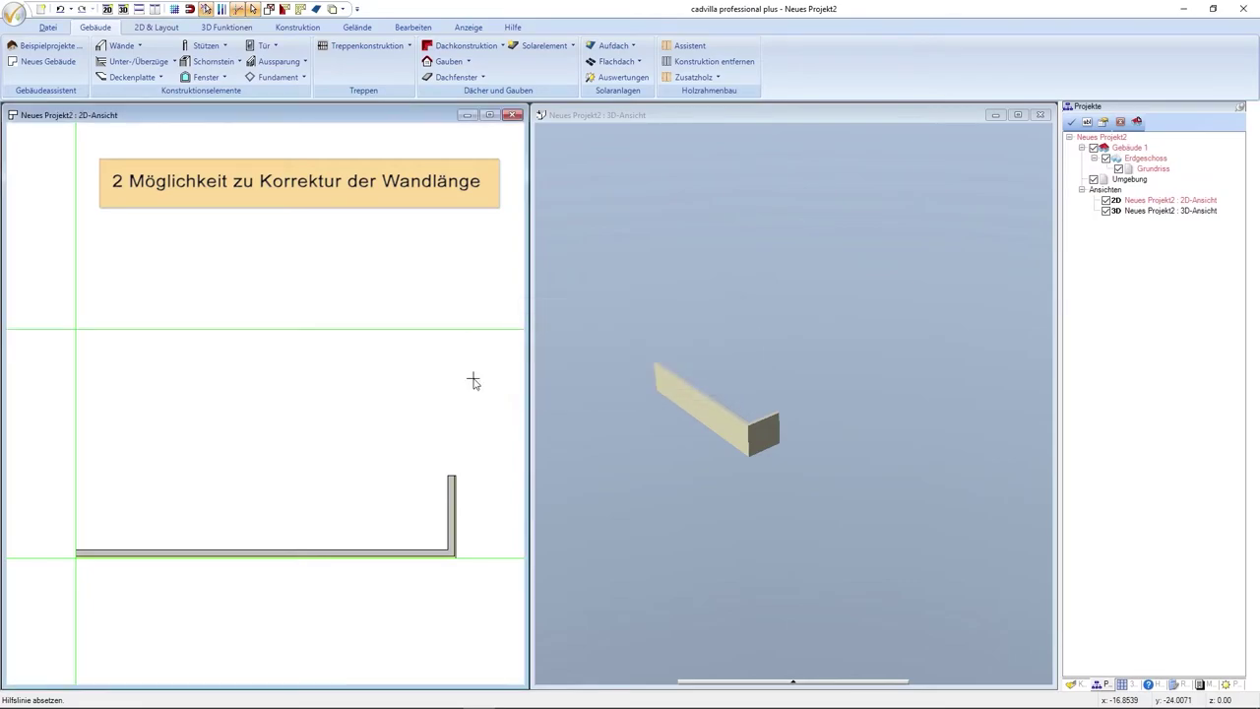
pyautogui.press('Escape')
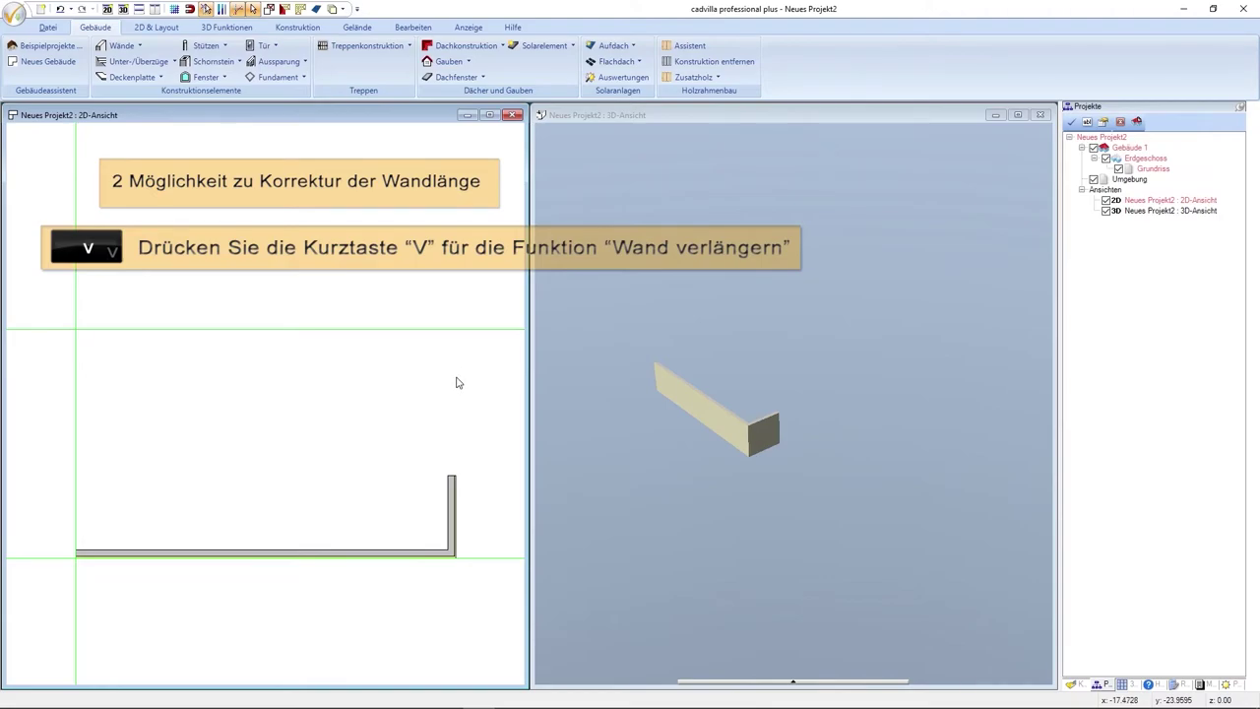
# - Extend the vertical wall up to the upper horizontal guide line with the Wand verlängern function
pyautogui.press('v')
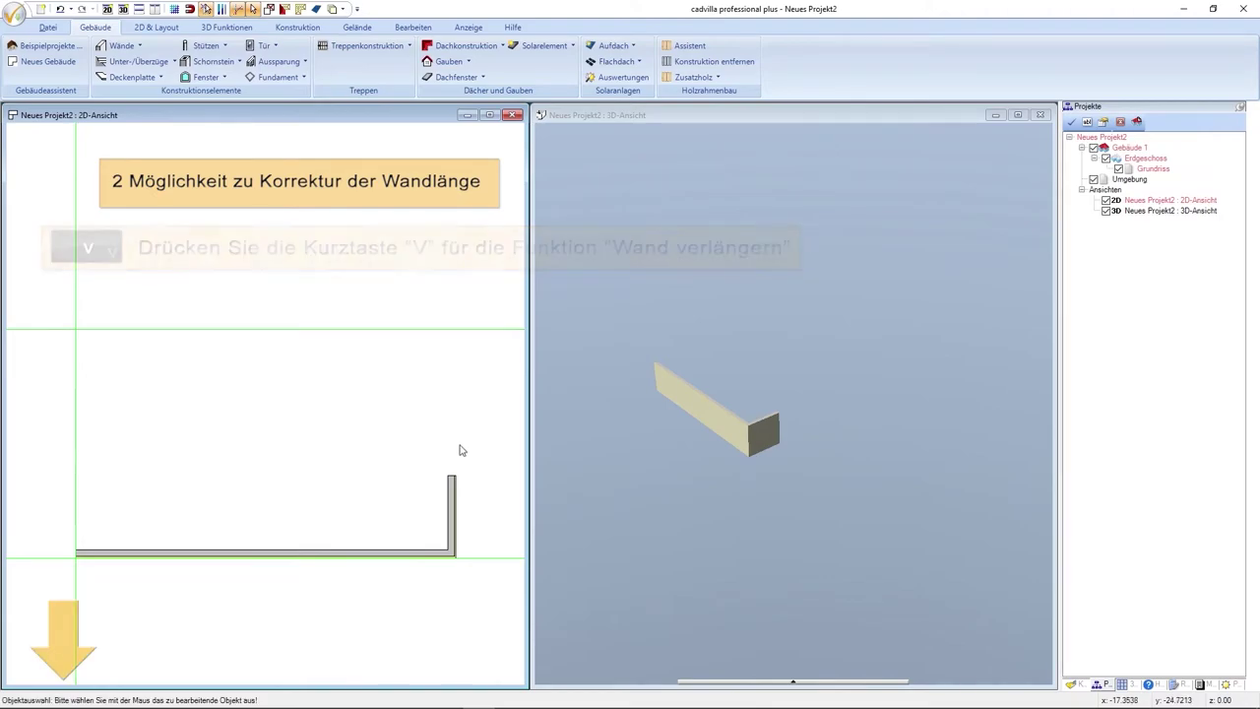
pyautogui.click(452, 482)
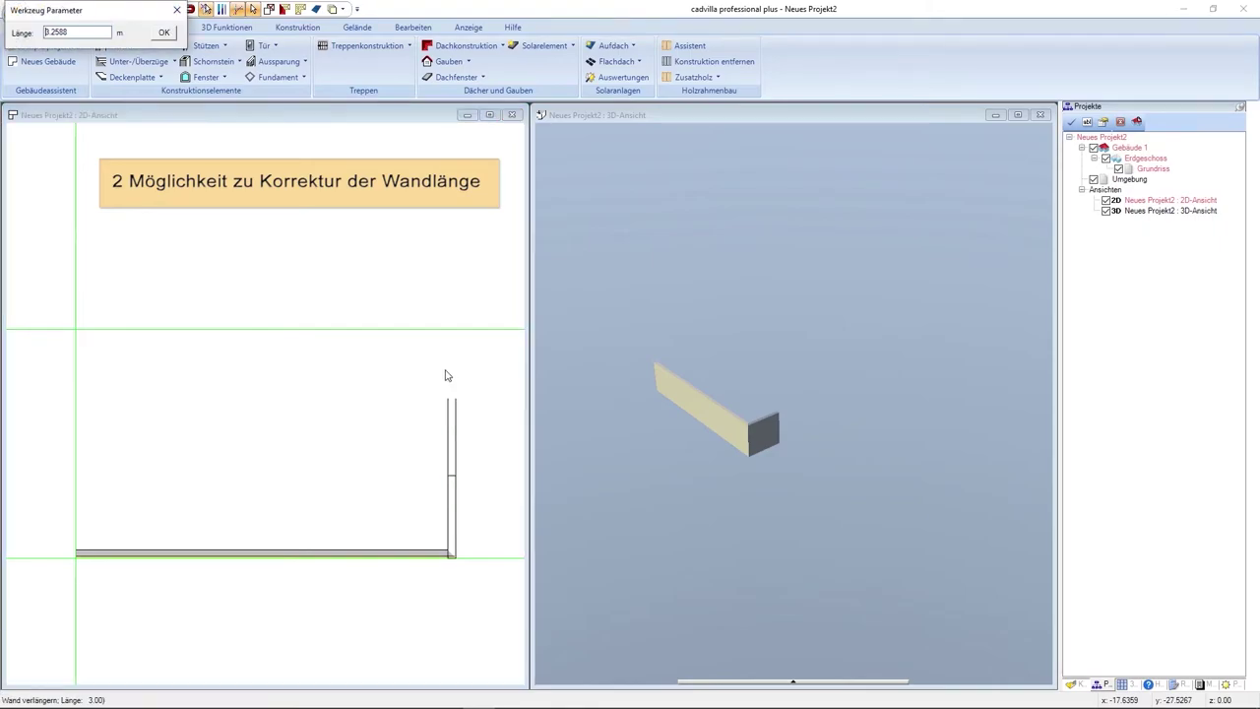
pyautogui.click(451, 338)
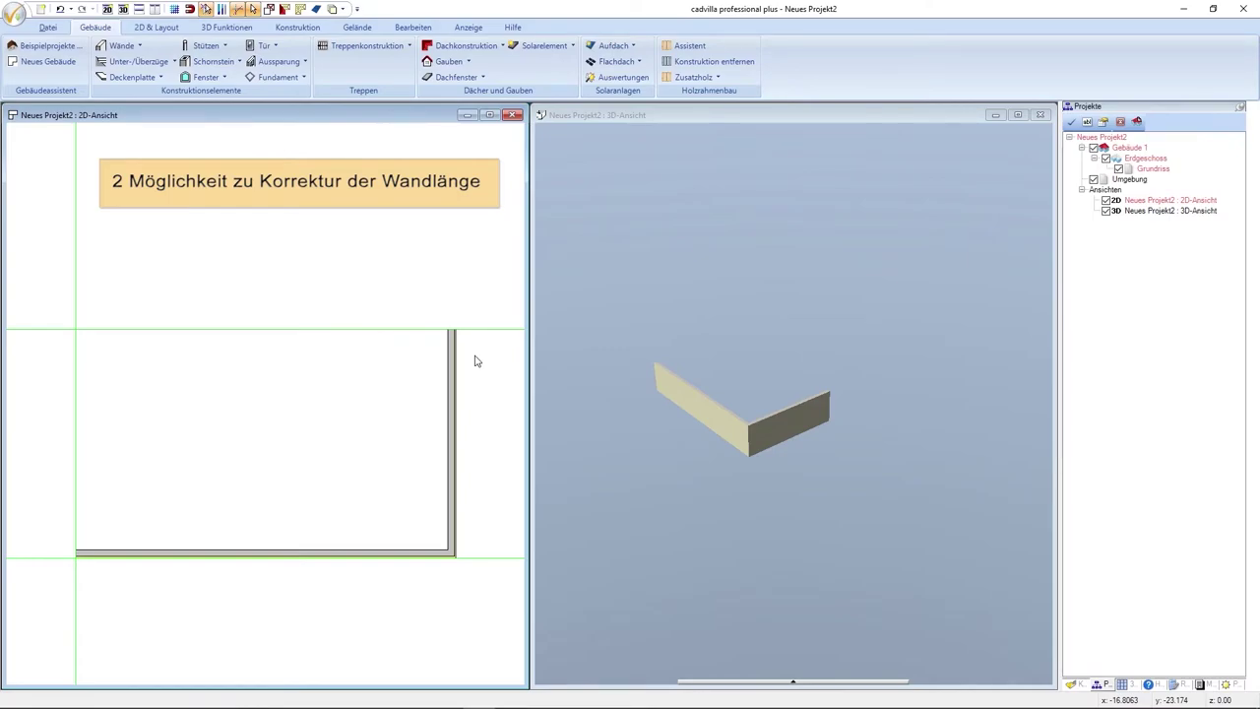
# - Measure the extended wall's outer side from its upper end to the lower outer corner
pyautogui.press('d')
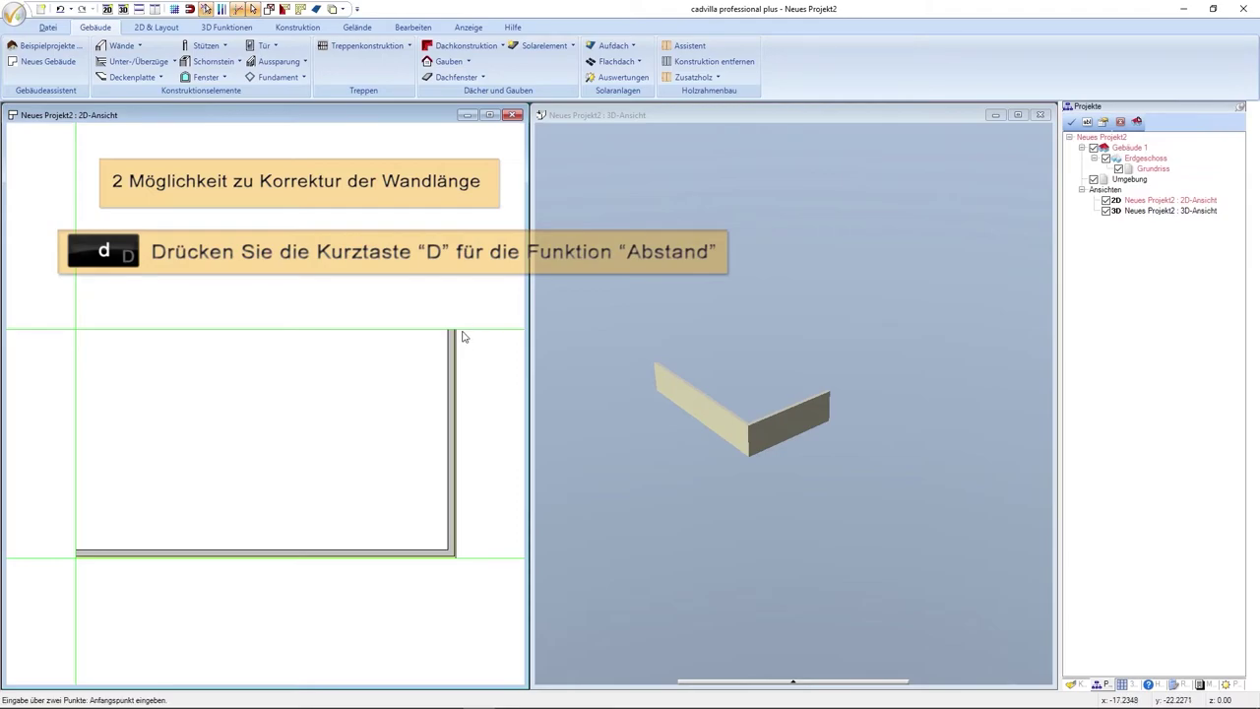
pyautogui.click(457, 333)
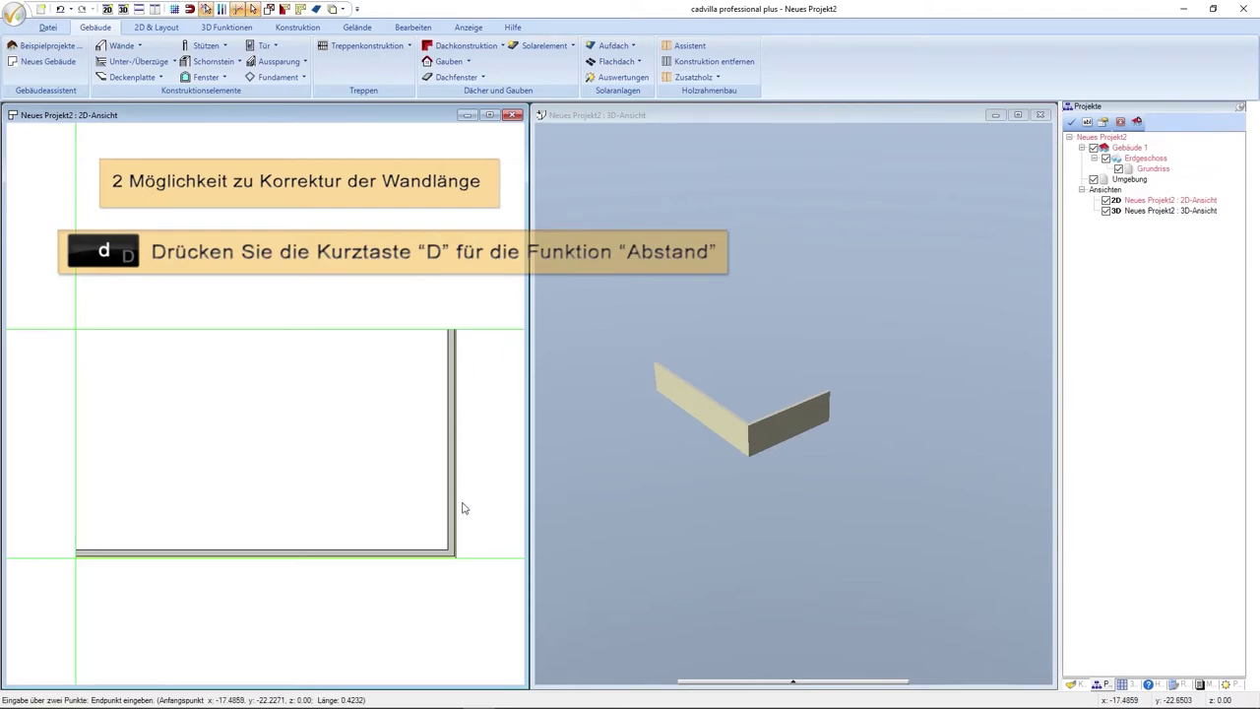
pyautogui.click(457, 558)
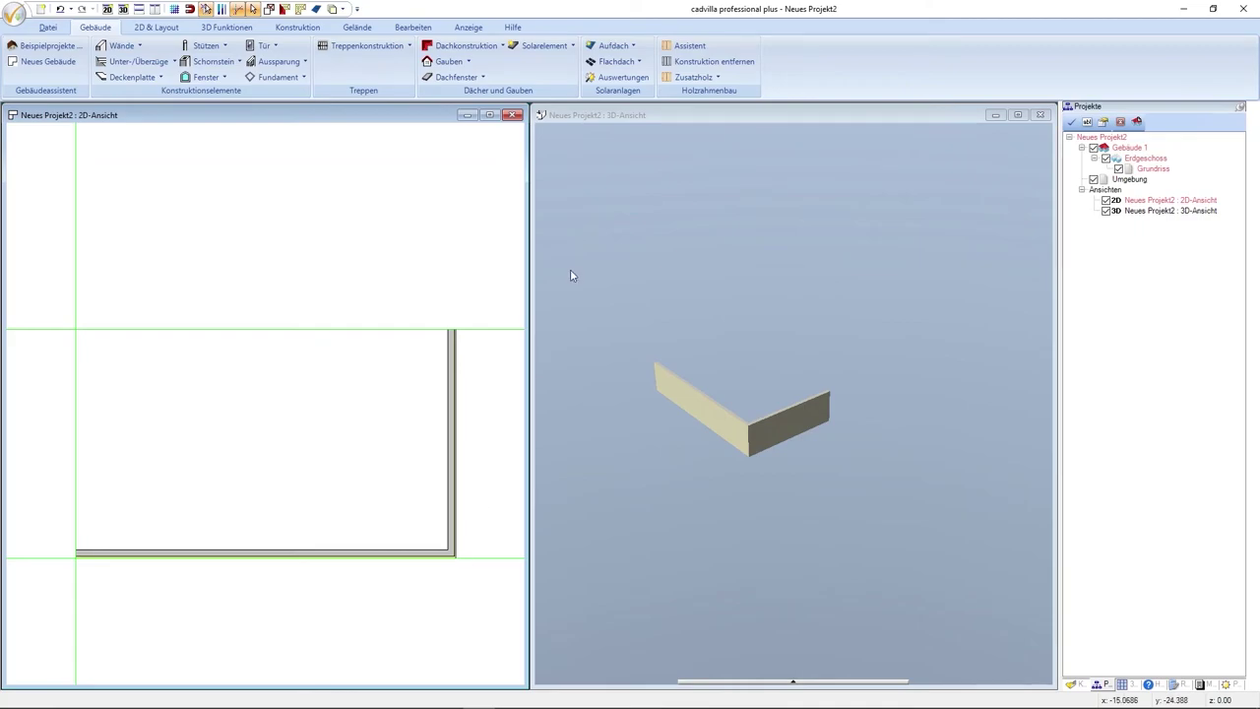
# - Fit the model in the 3D view to inspect both walls and return to the 2D view
pyautogui.click(612, 122)
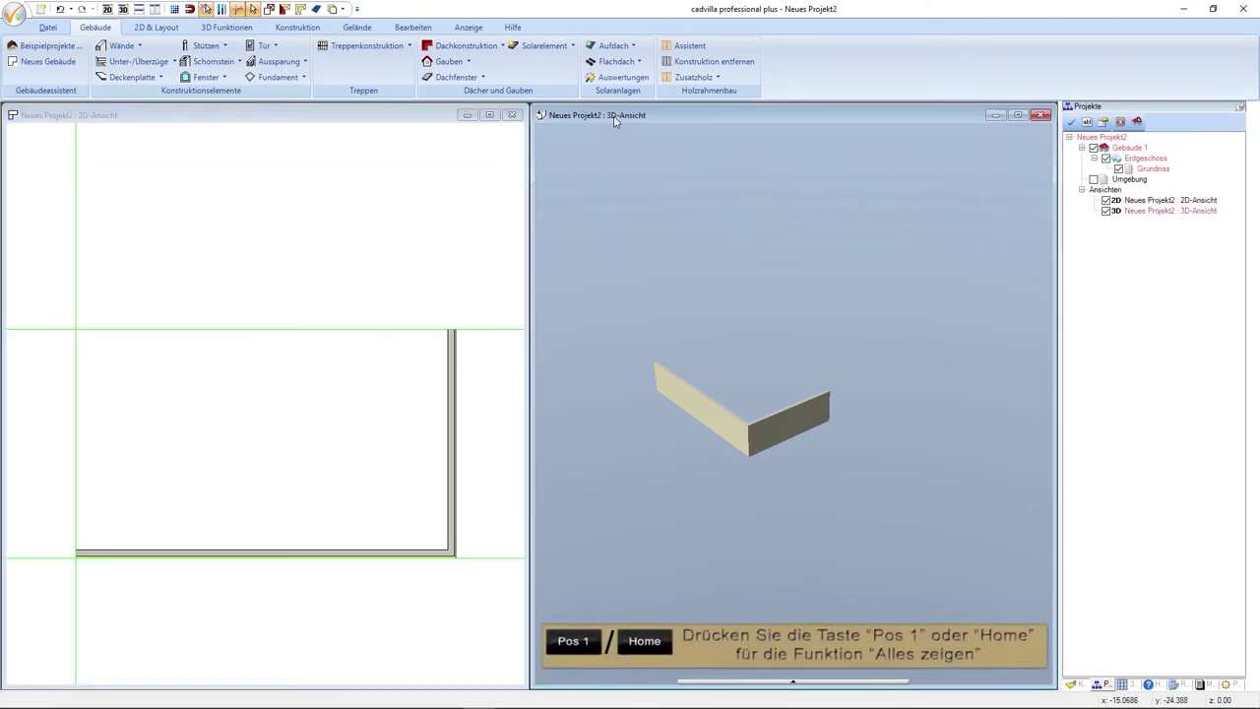
pyautogui.press('Home')
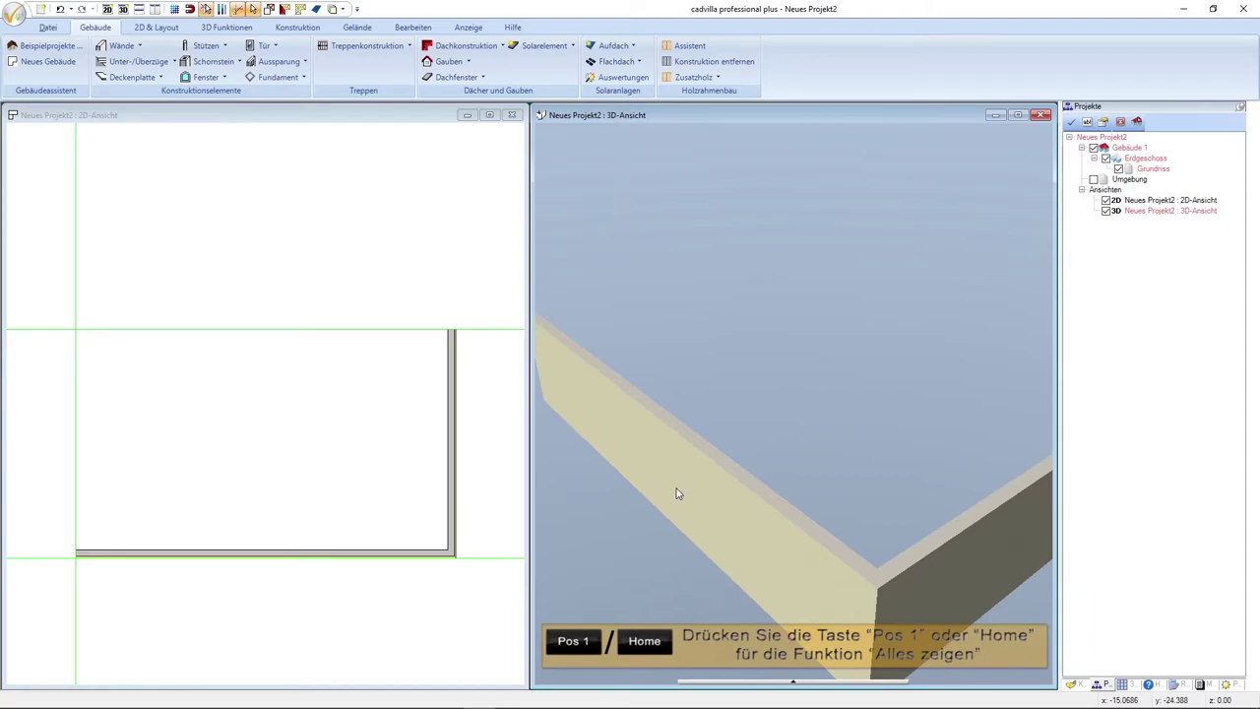
pyautogui.scroll(-4, 677, 492)
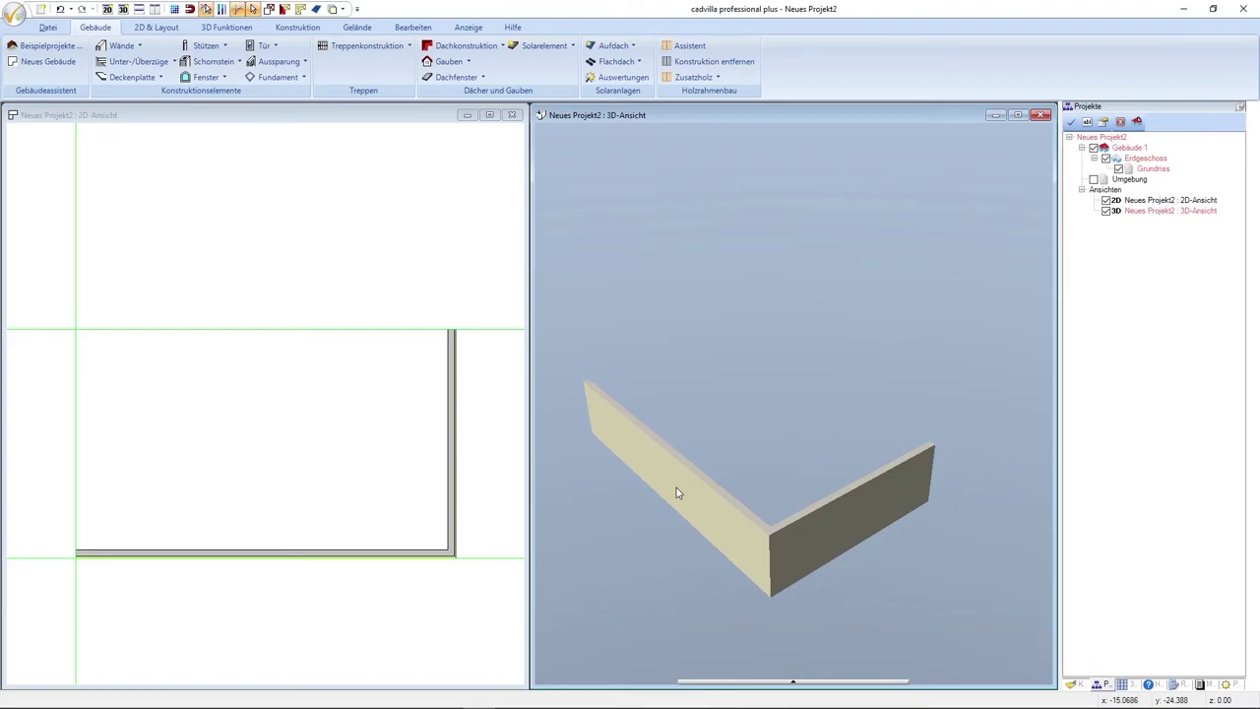
pyautogui.click(381, 120)
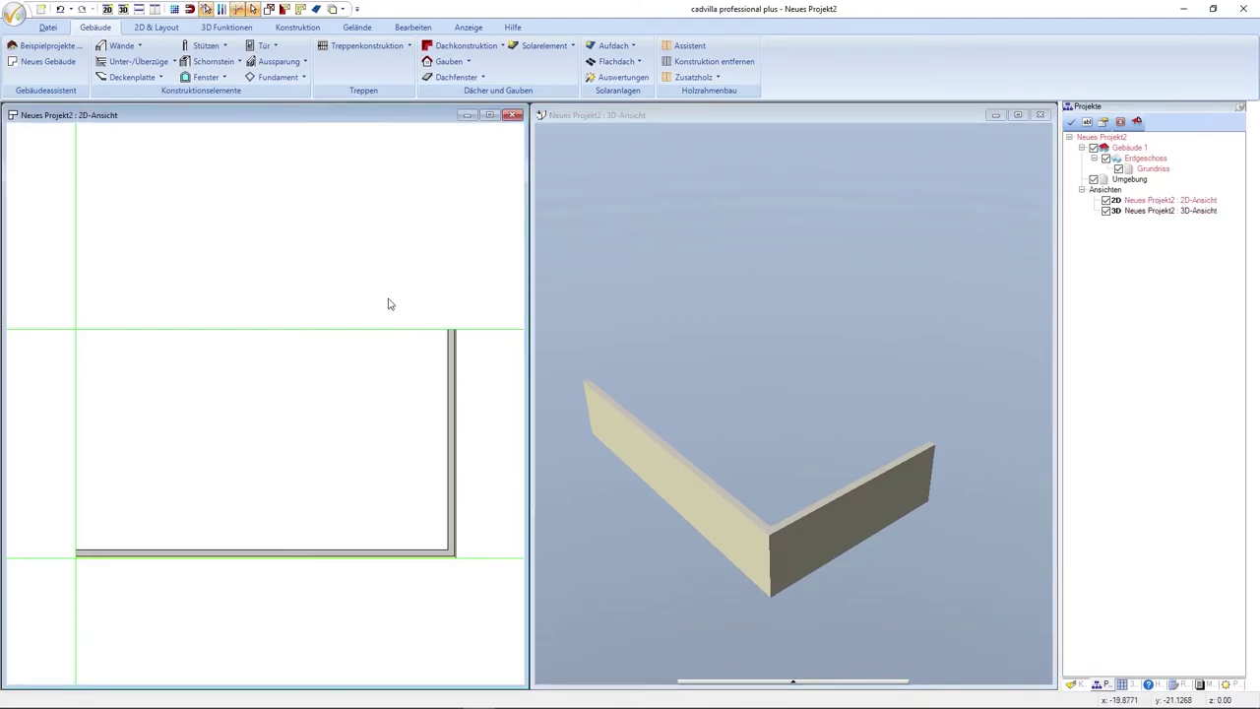
# - Draw a 5.50 m exterior wall from the right wall's upper end leftward along the upper horizontal guide line
pyautogui.click(120, 46)
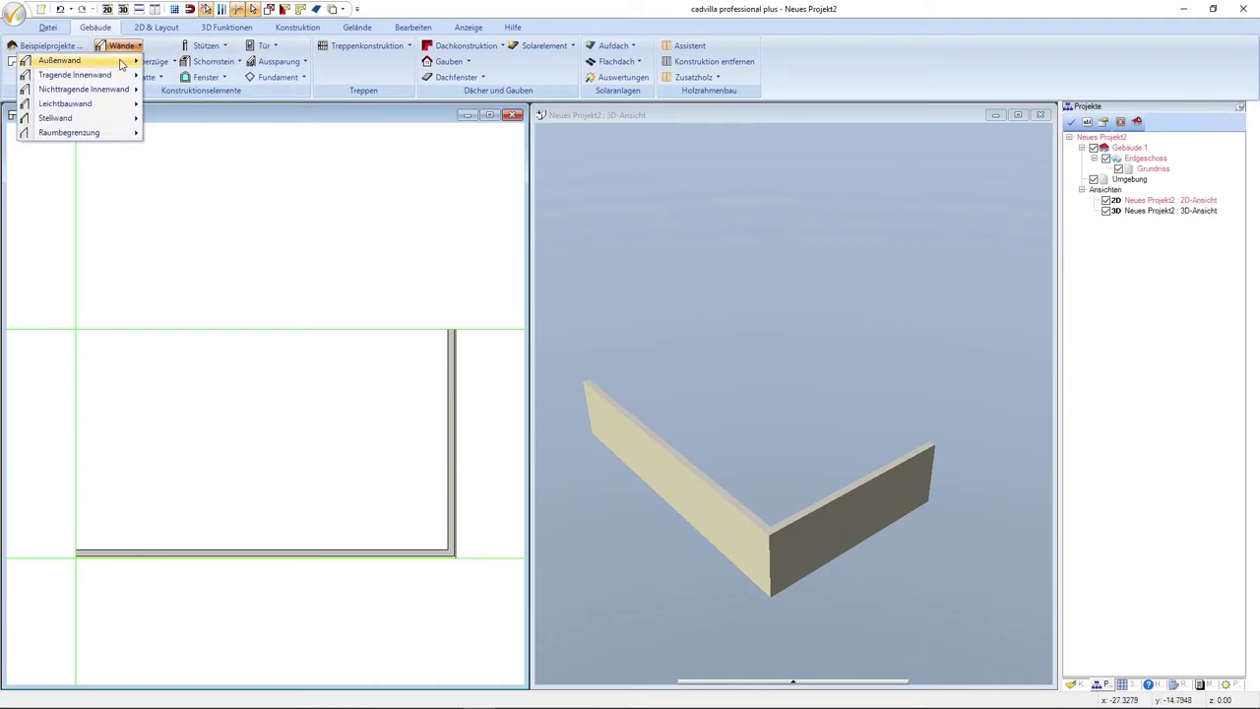
pyautogui.moveTo(122, 62)
pyautogui.click(227, 76)
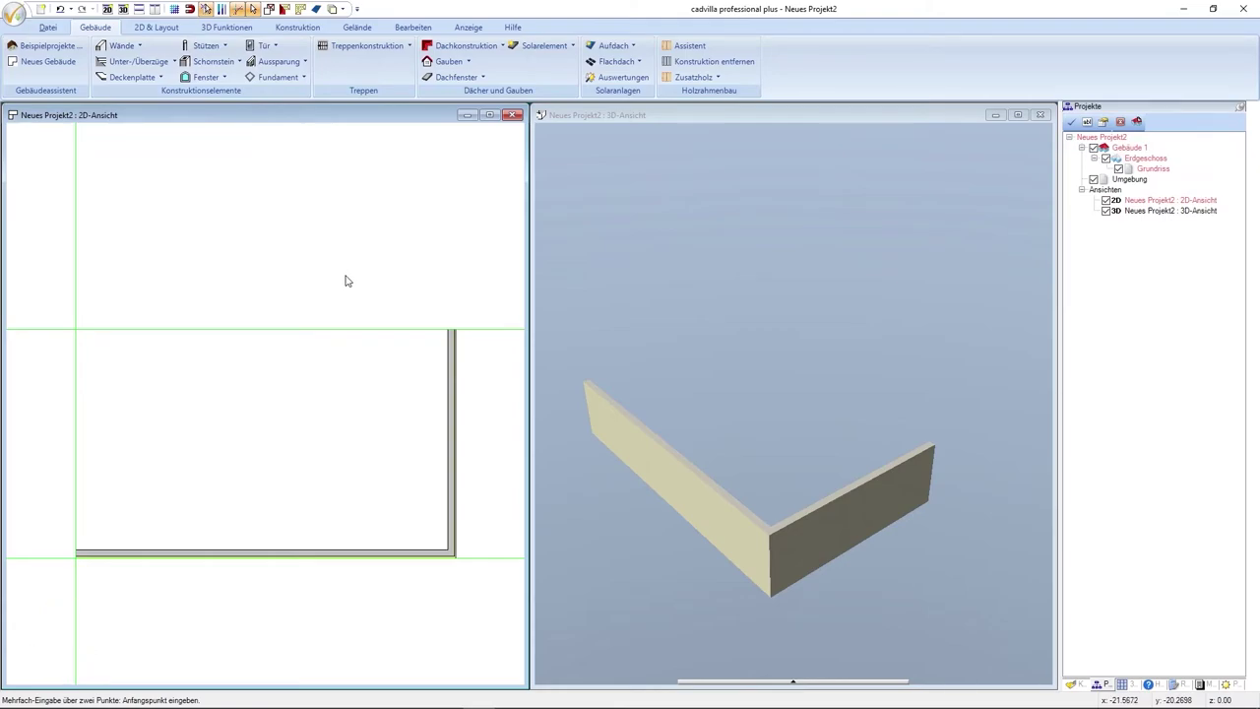
pyautogui.click(456, 333)
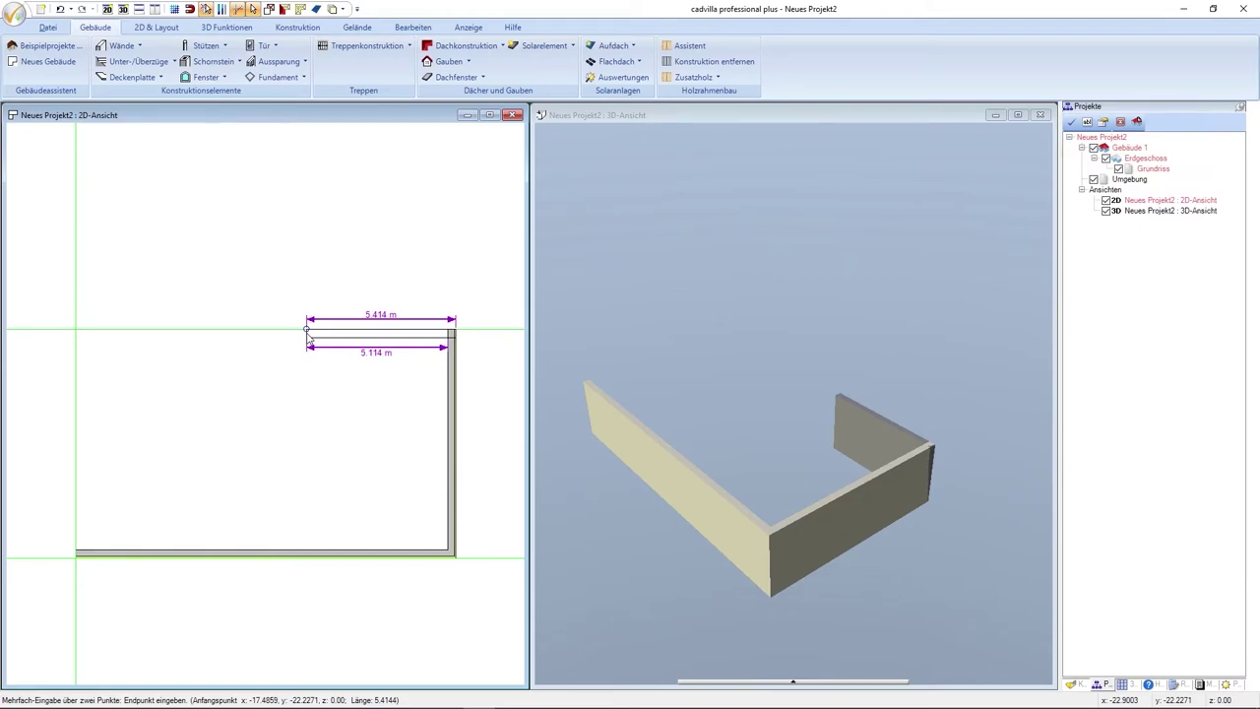
pyautogui.press('Tab')
pyautogui.write('5,50')
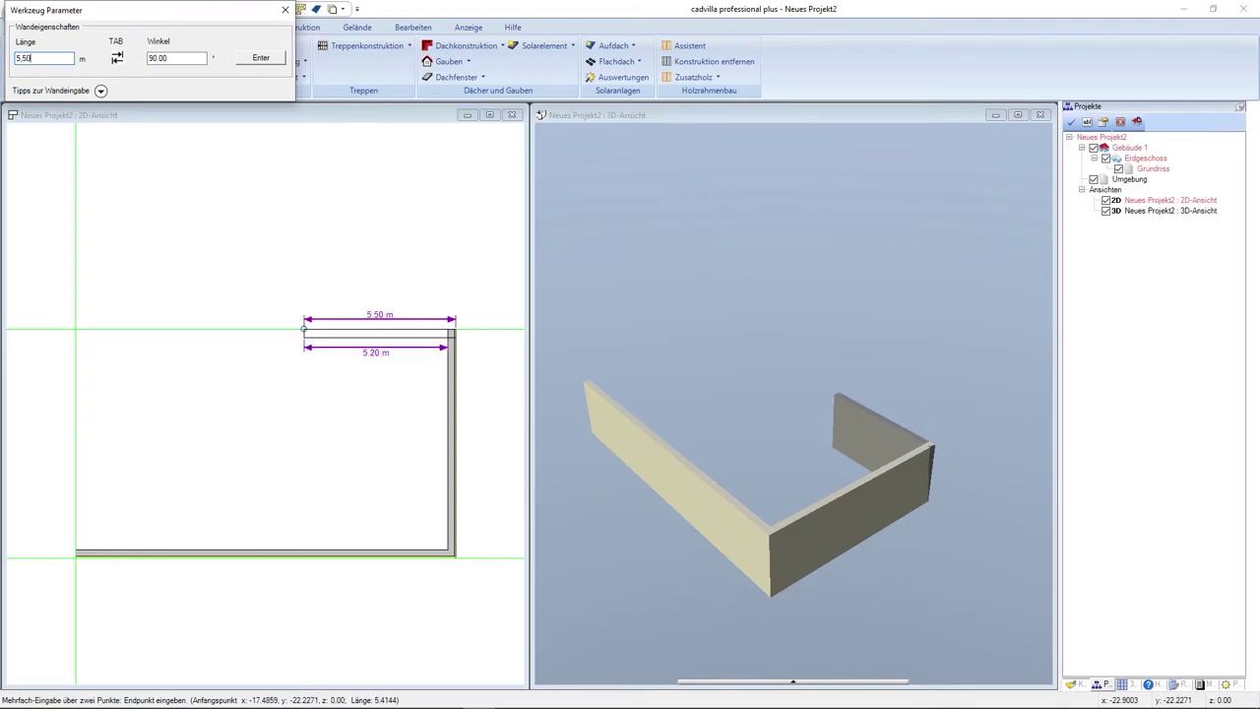
pyautogui.press('Return')
# - Continue the exterior wall 5.50 m straight up from the free end of the short horizontal wall
pyautogui.click(305, 334)
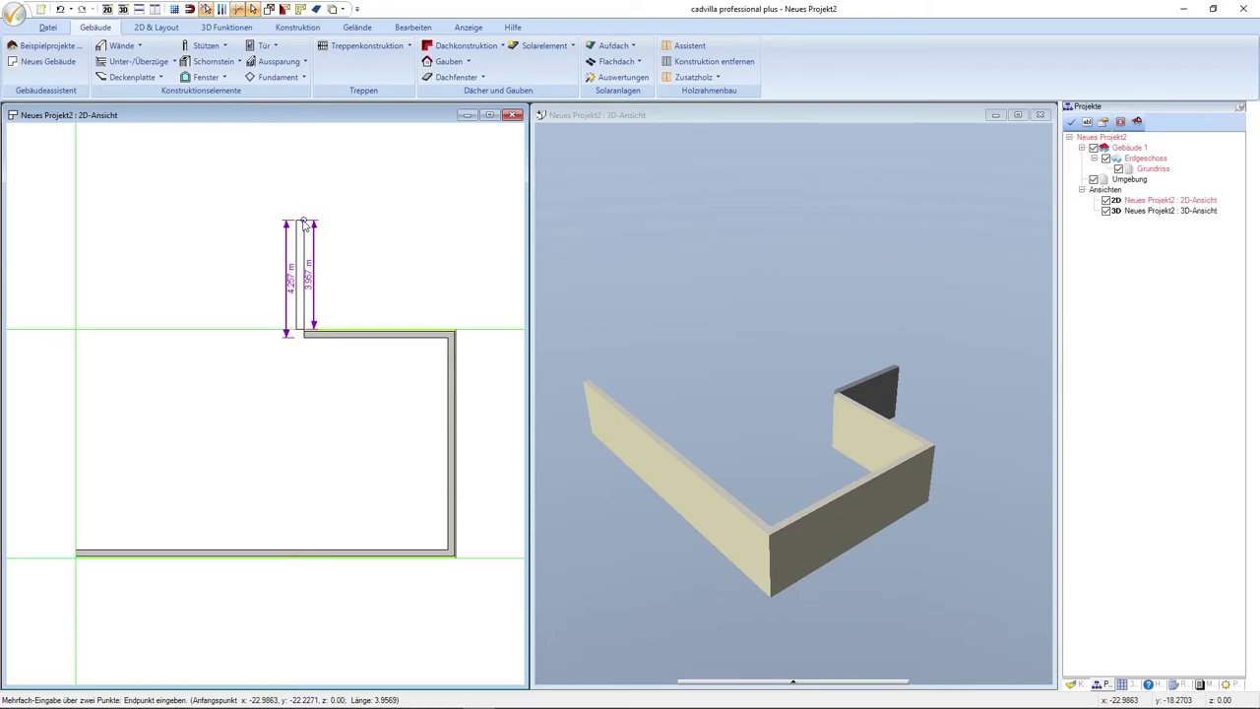
pyautogui.press('Tab')
pyautogui.write('5.5')
pyautogui.write('0')
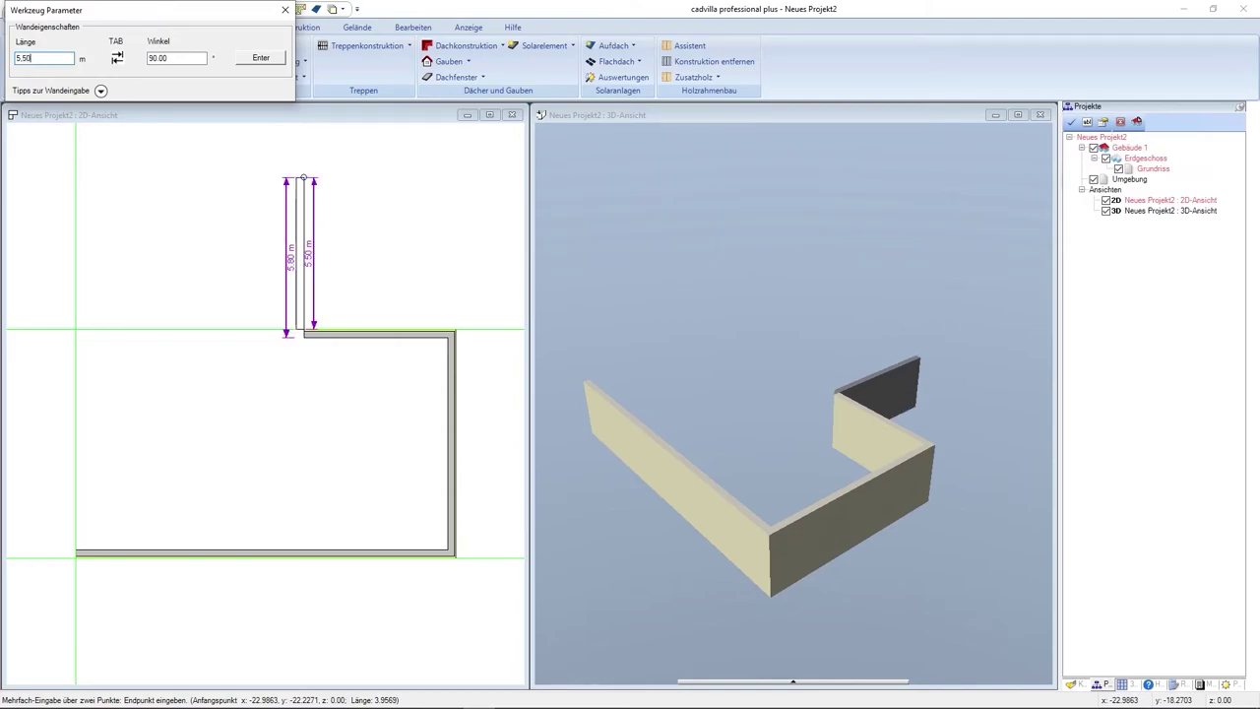
pyautogui.press('Return')
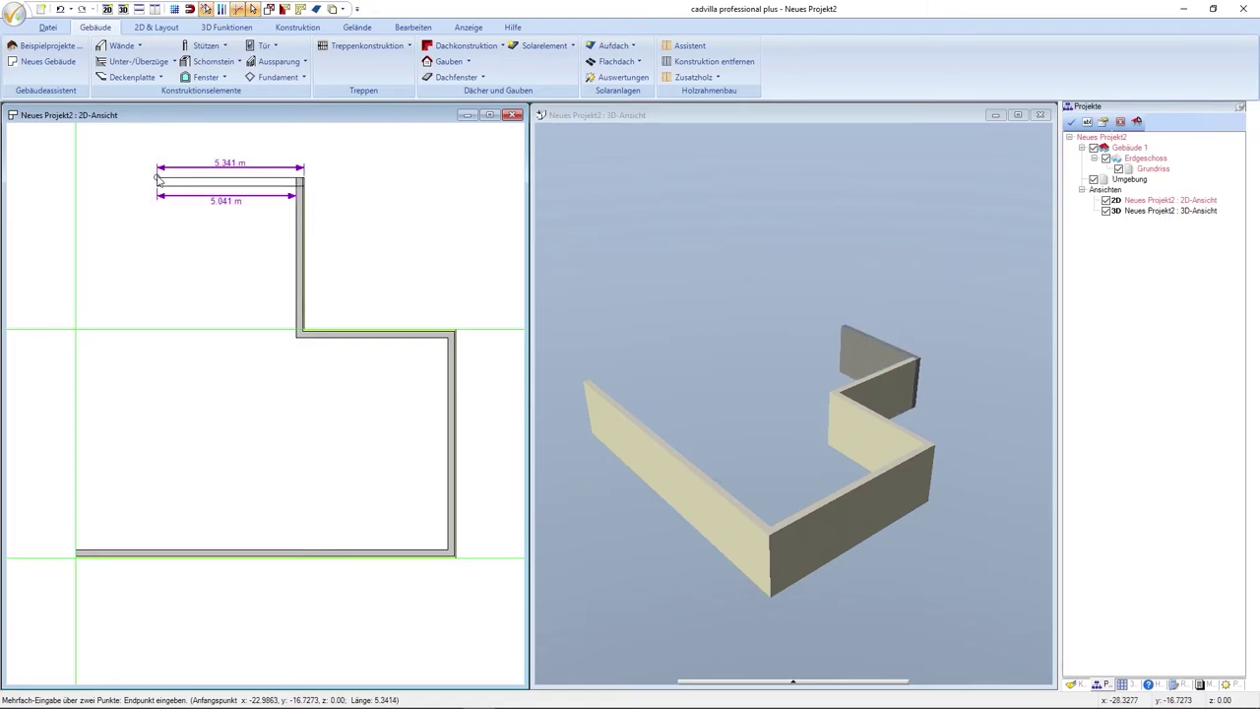
# - Continue the exterior wall 8.30 m leftward from the top of the vertical wall to the vertical guide line
pyautogui.press('Tab')
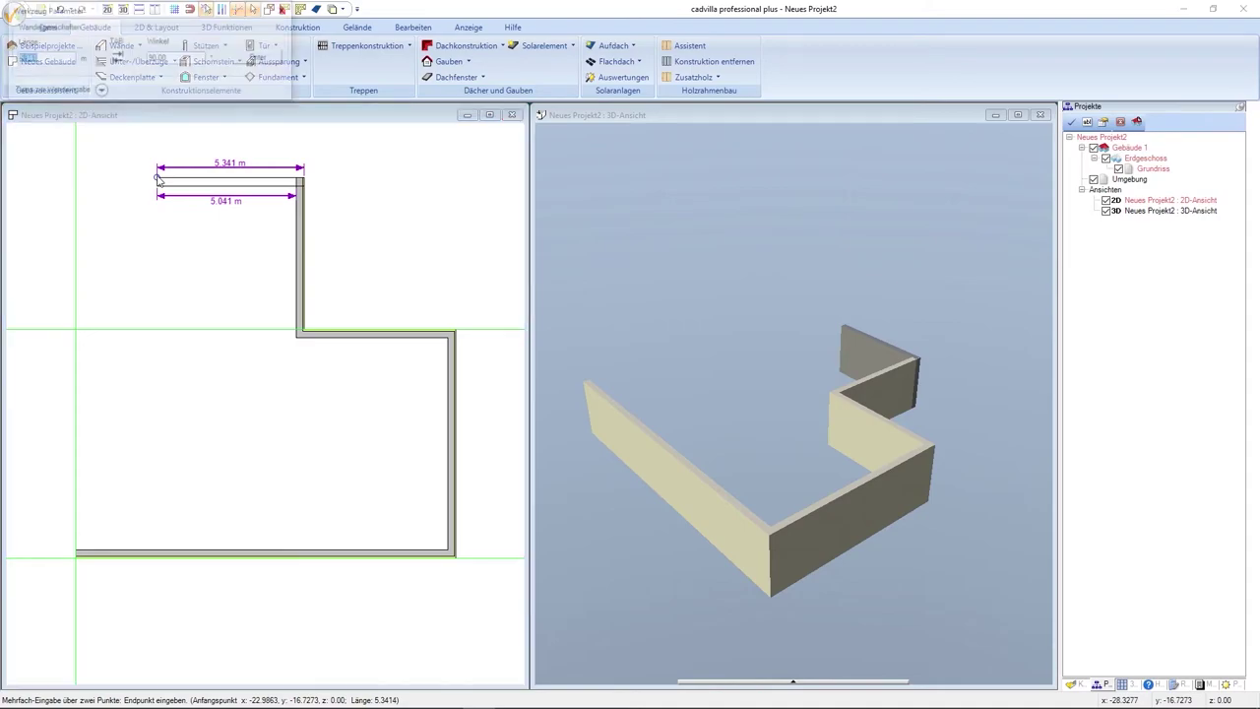
pyautogui.write('8.30')
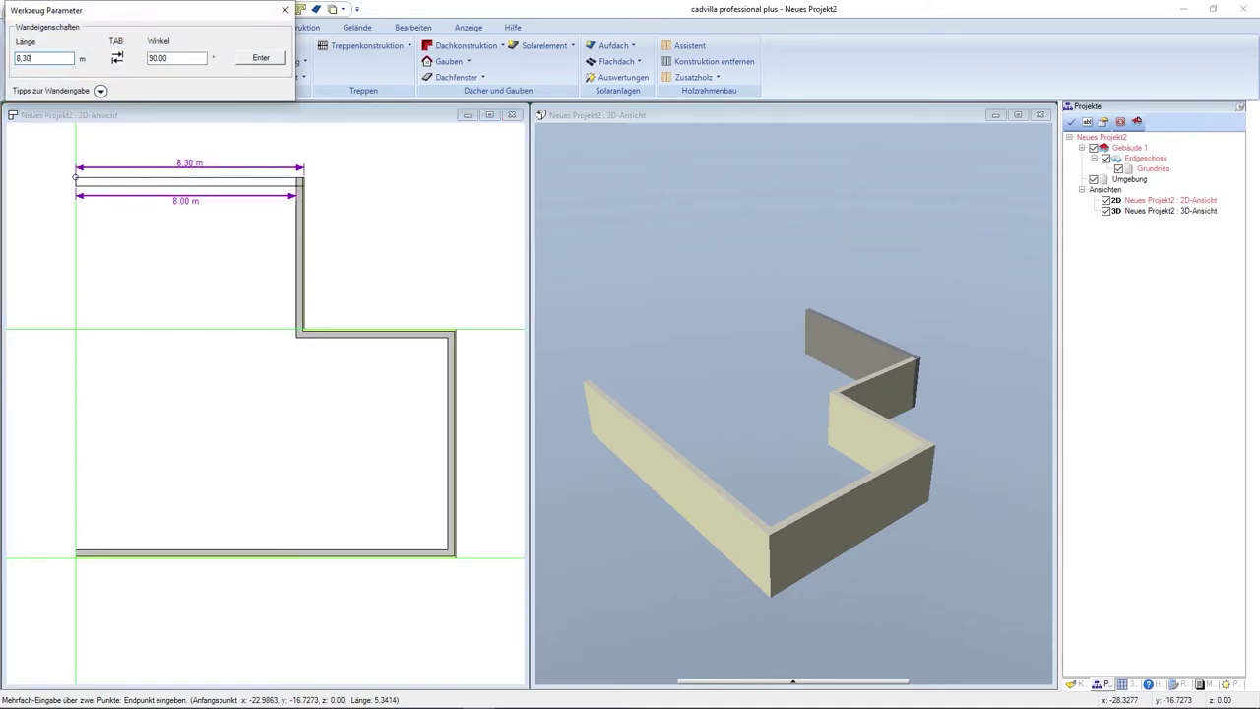
pyautogui.press('Return')
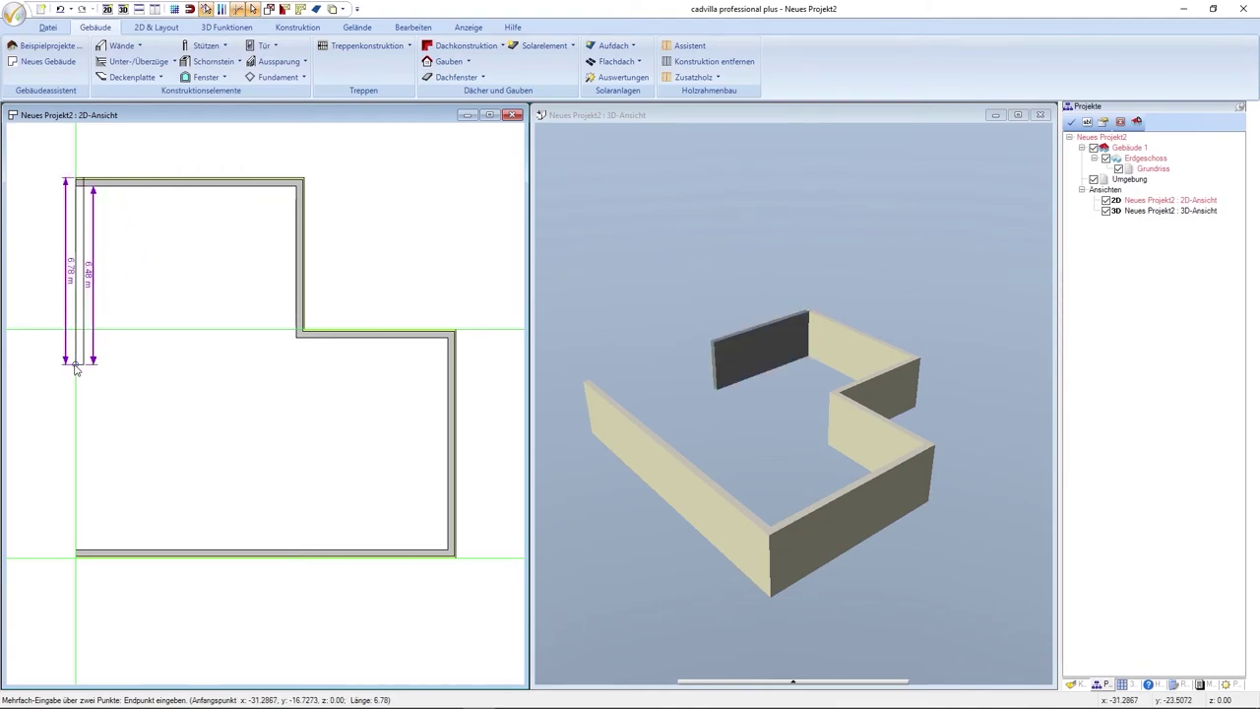
# - Close the building outline with a 13.80 m exterior wall down to the lower left corner and end the wall chain
pyautogui.click(83, 564)
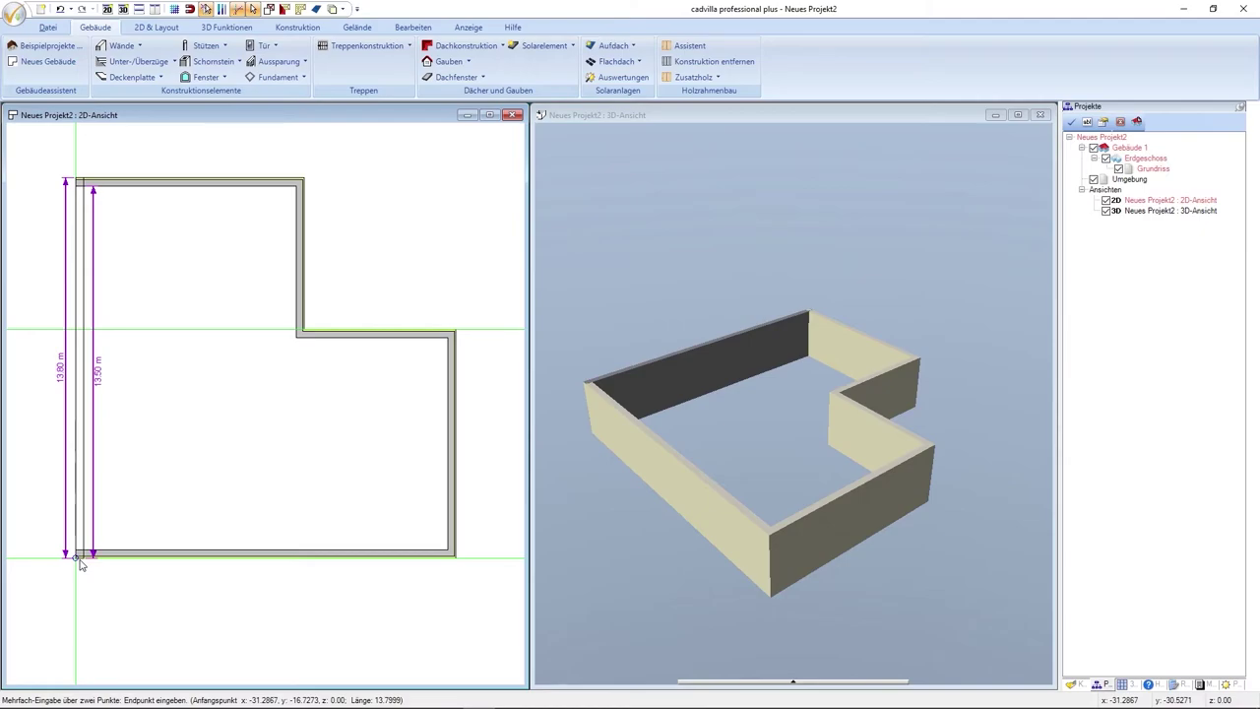
pyautogui.press('Tab')
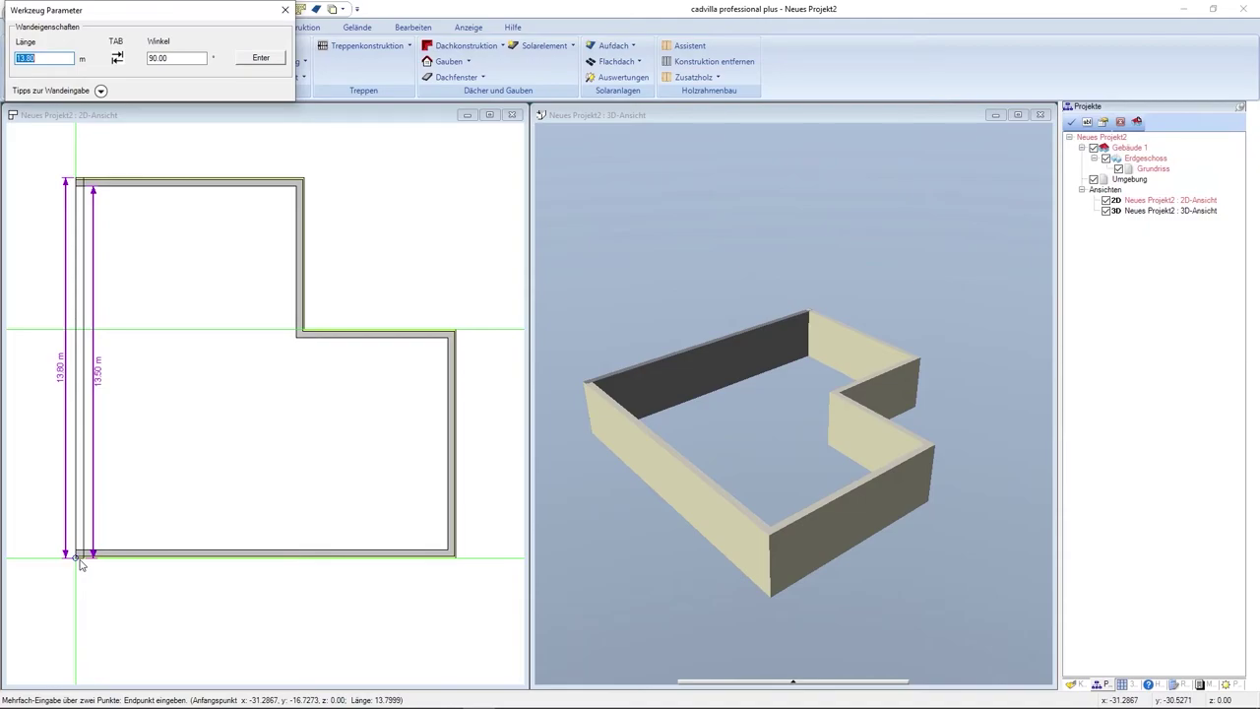
pyautogui.press('Return')
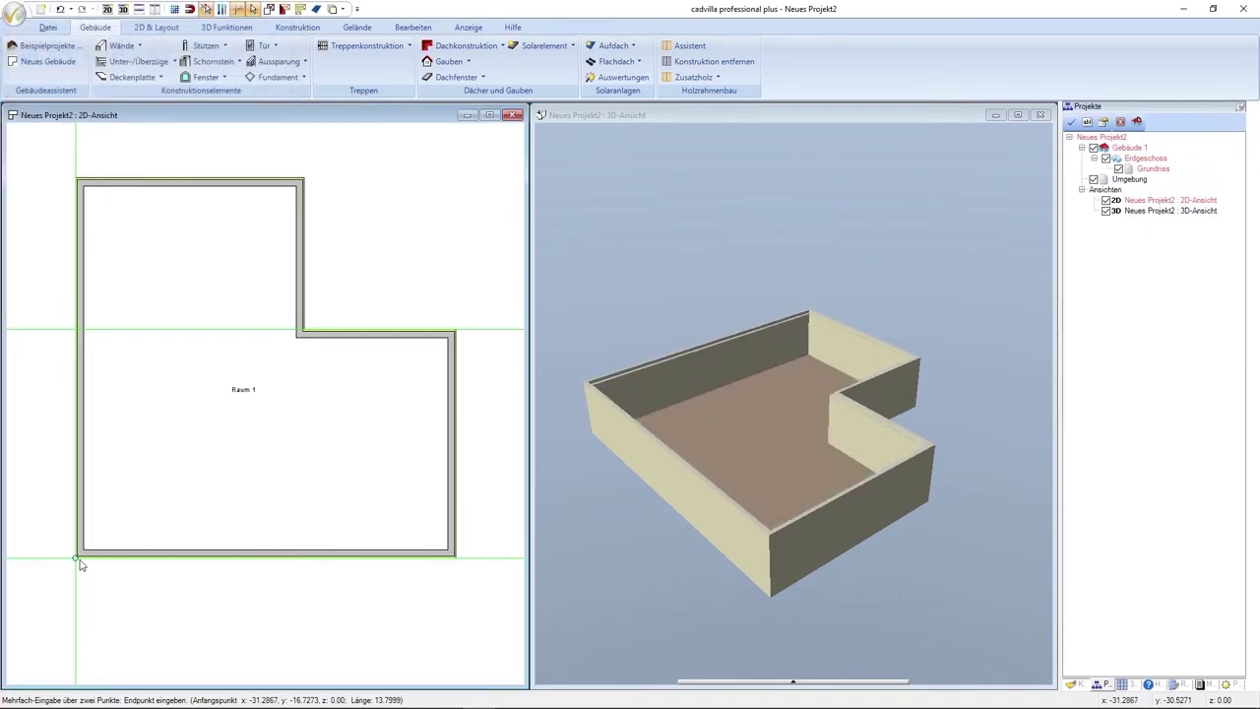
pyautogui.click(79, 561)
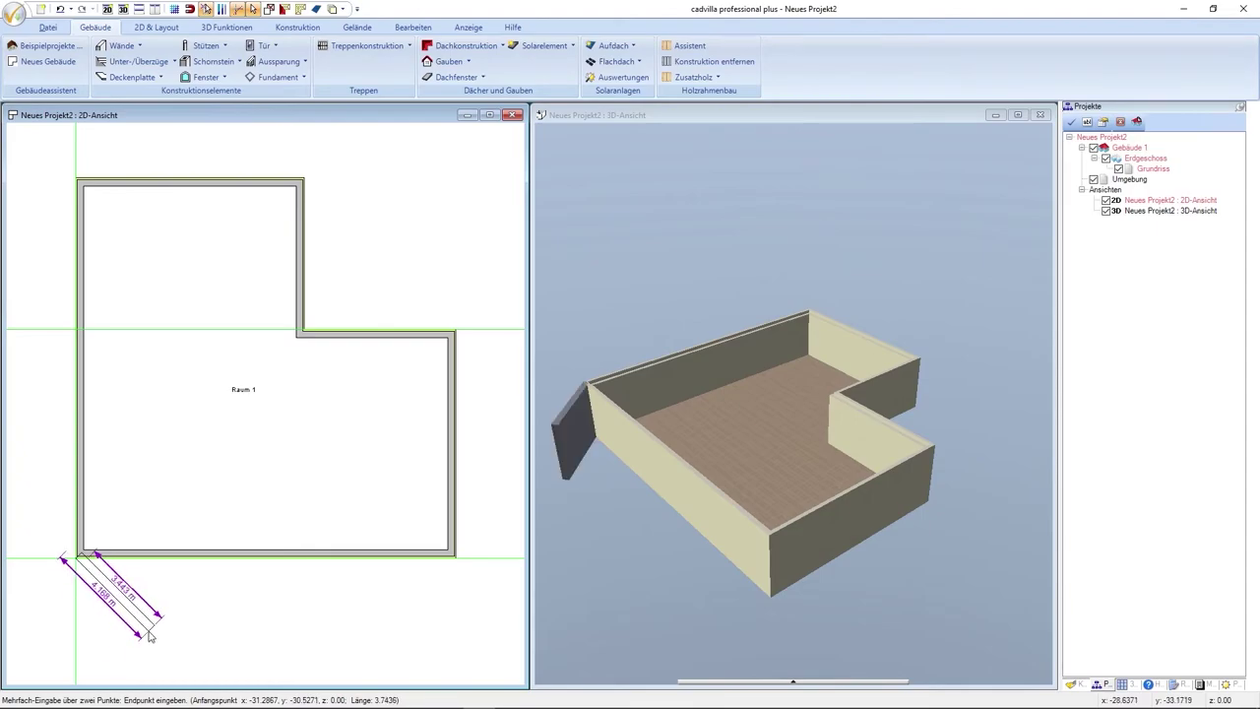
pyautogui.press('Escape')
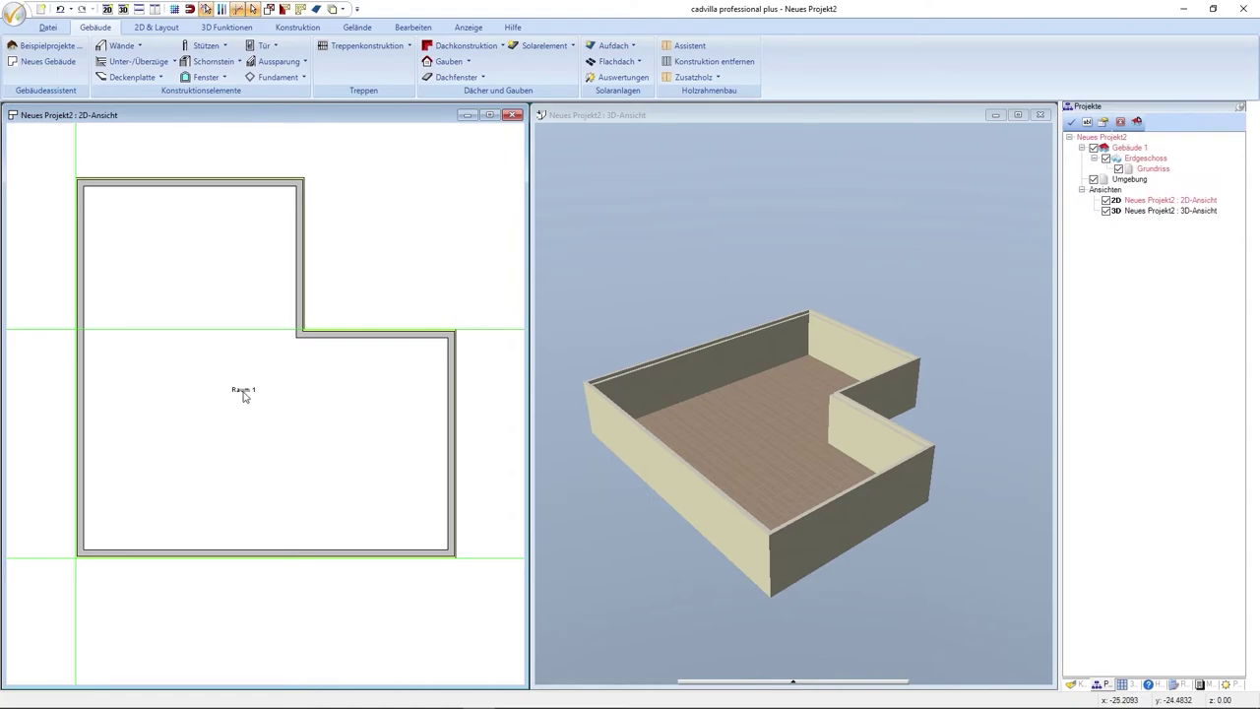
# - Add the floor area (Bodenfläche) with the prefix "BF=" to the room's label
pyautogui.click(243, 392)
pyautogui.rightClick(243, 392)
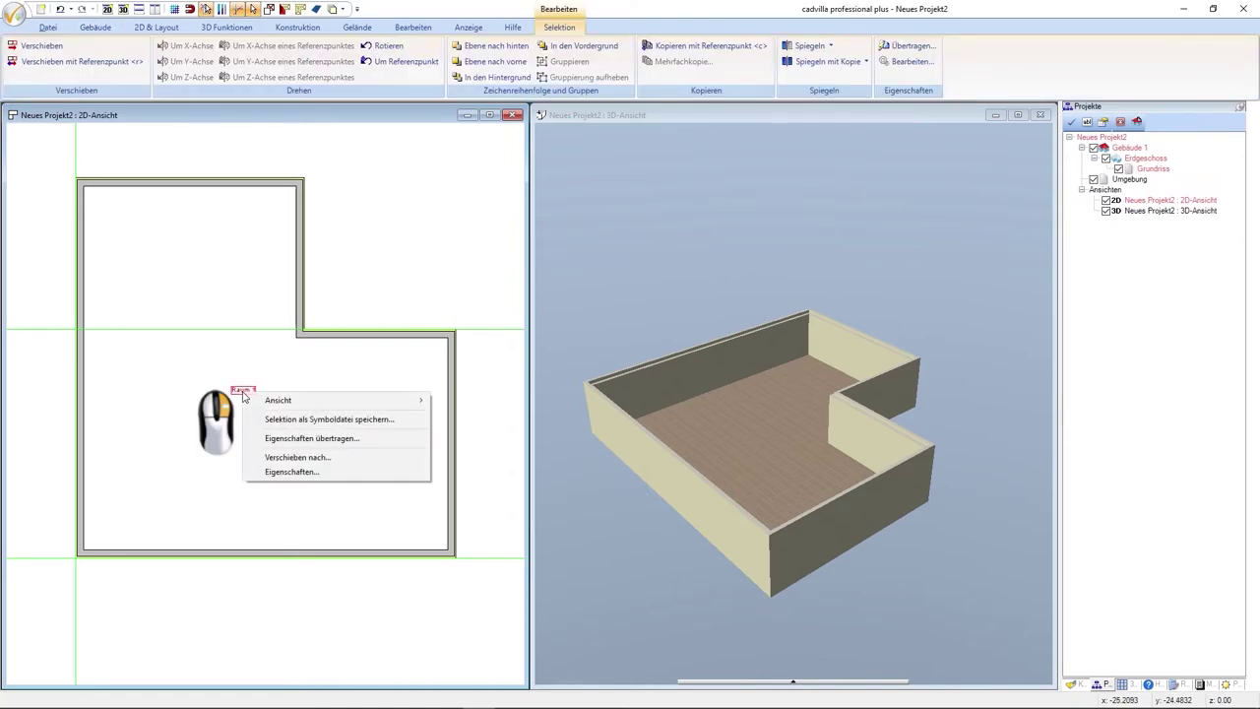
pyautogui.click(298, 471)
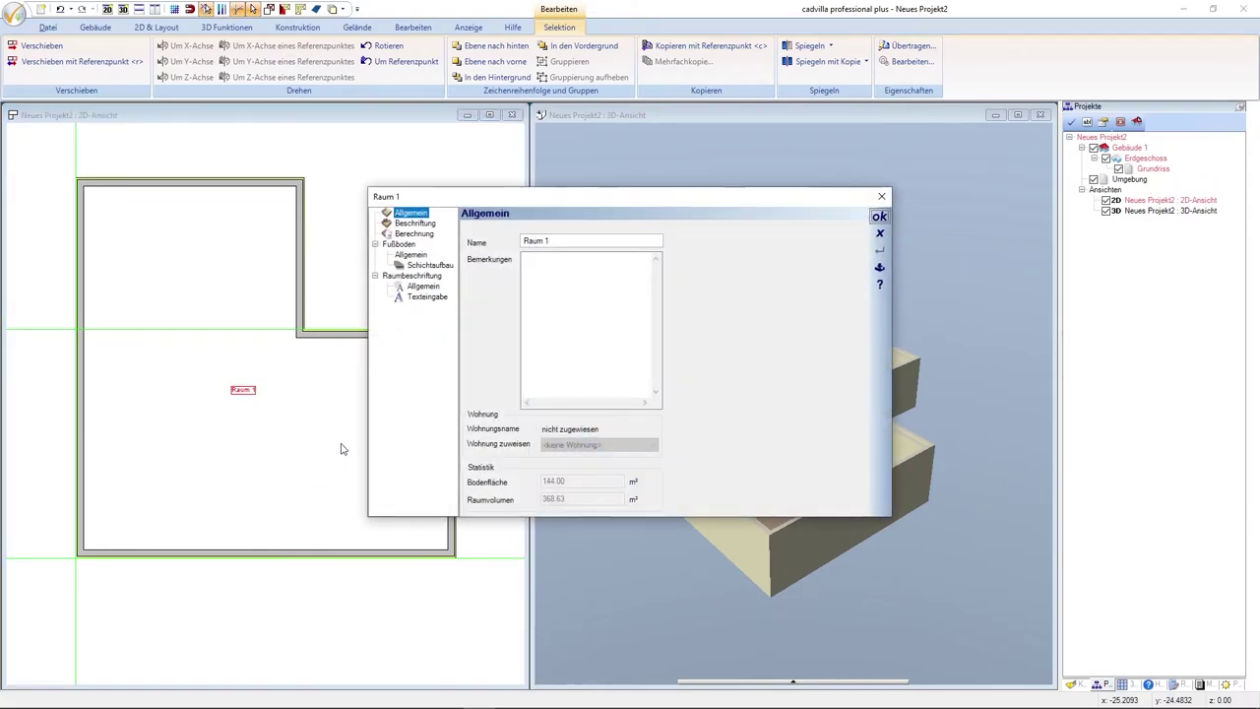
pyautogui.click(417, 223)
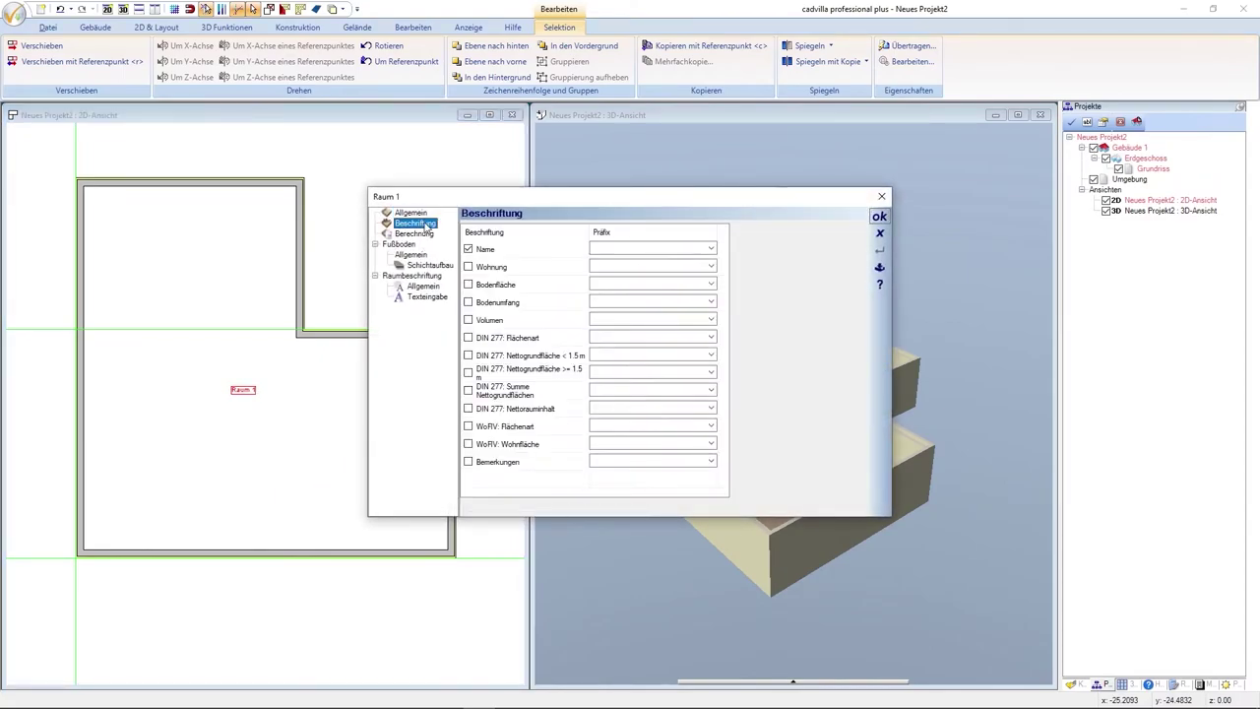
pyautogui.click(472, 286)
pyautogui.click(469, 285)
pyautogui.click(672, 285)
pyautogui.write('BF=')
pyautogui.click(880, 216)
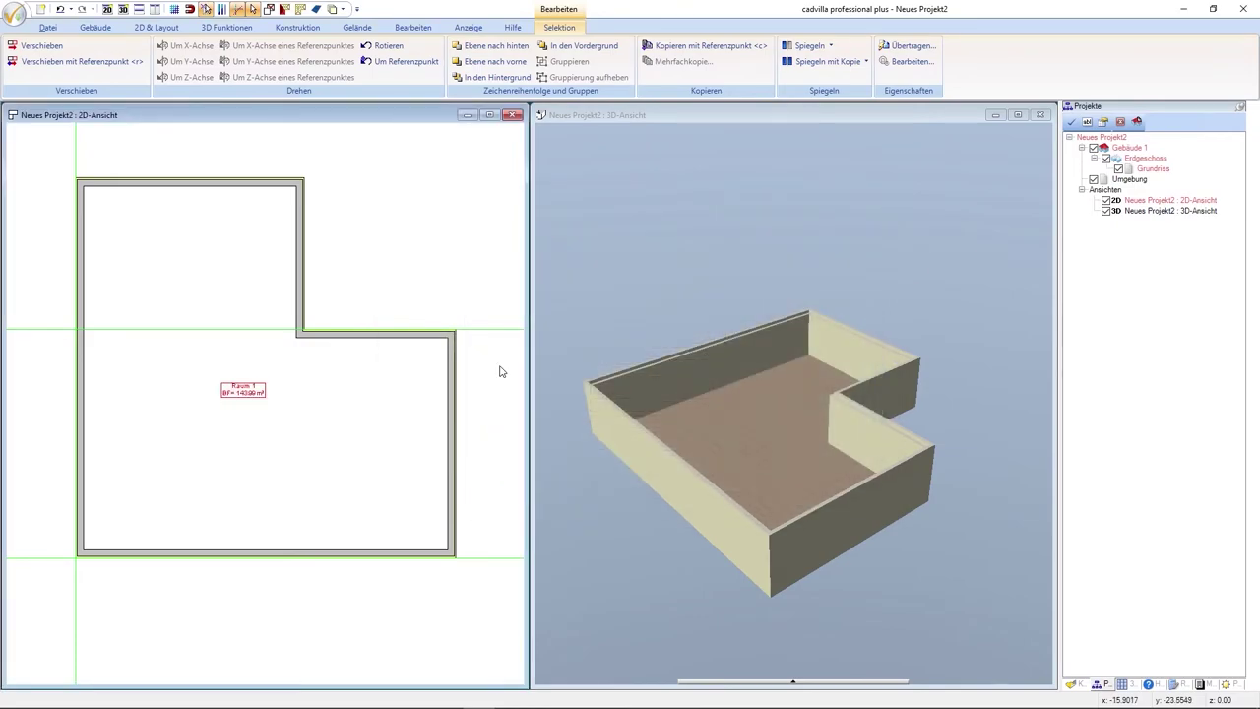
pyautogui.click(500, 370)
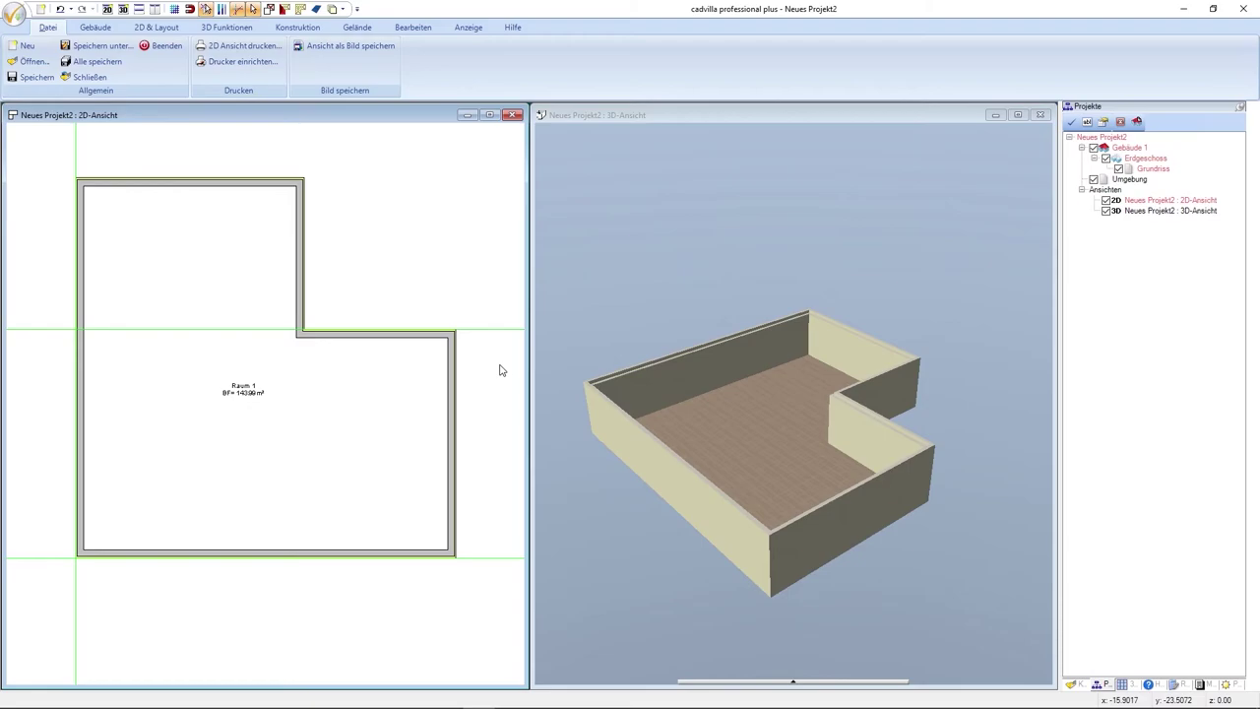
# - Examine the insulation and concrete layers of the upper right vertical wall up close and return to the whole floor plan
pyautogui.scroll(4, 302, 263)
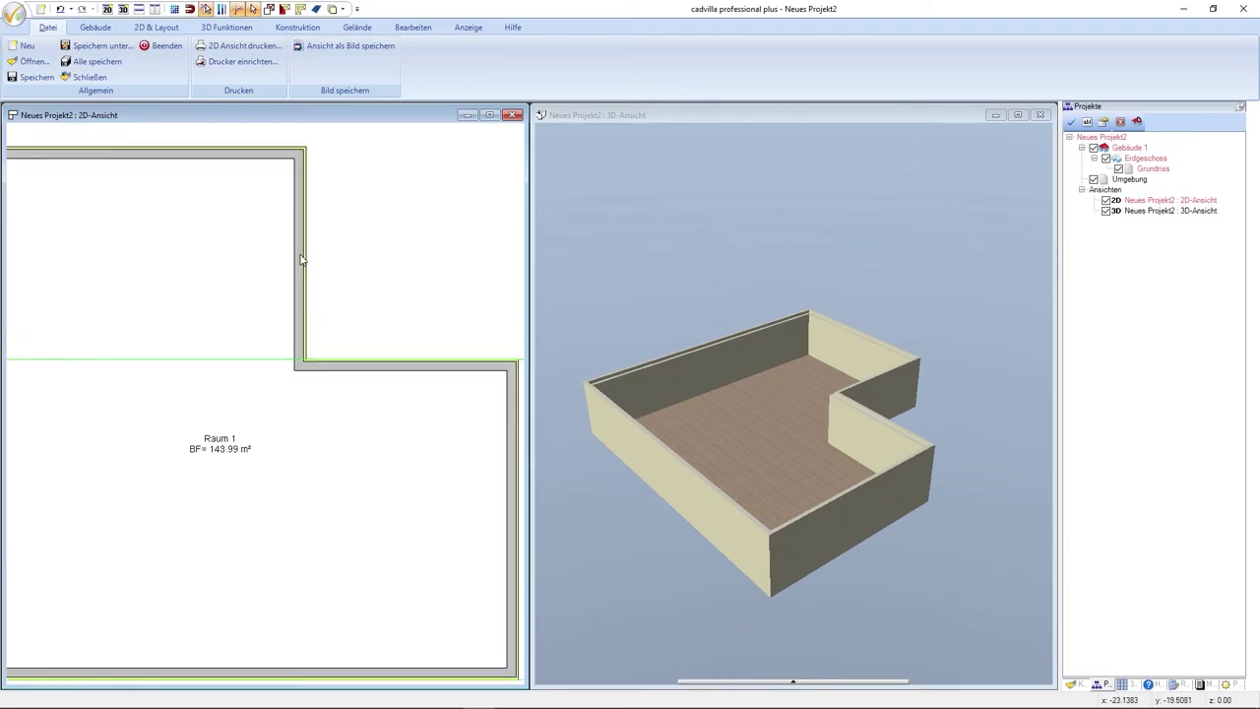
pyautogui.scroll(5, 306, 227)
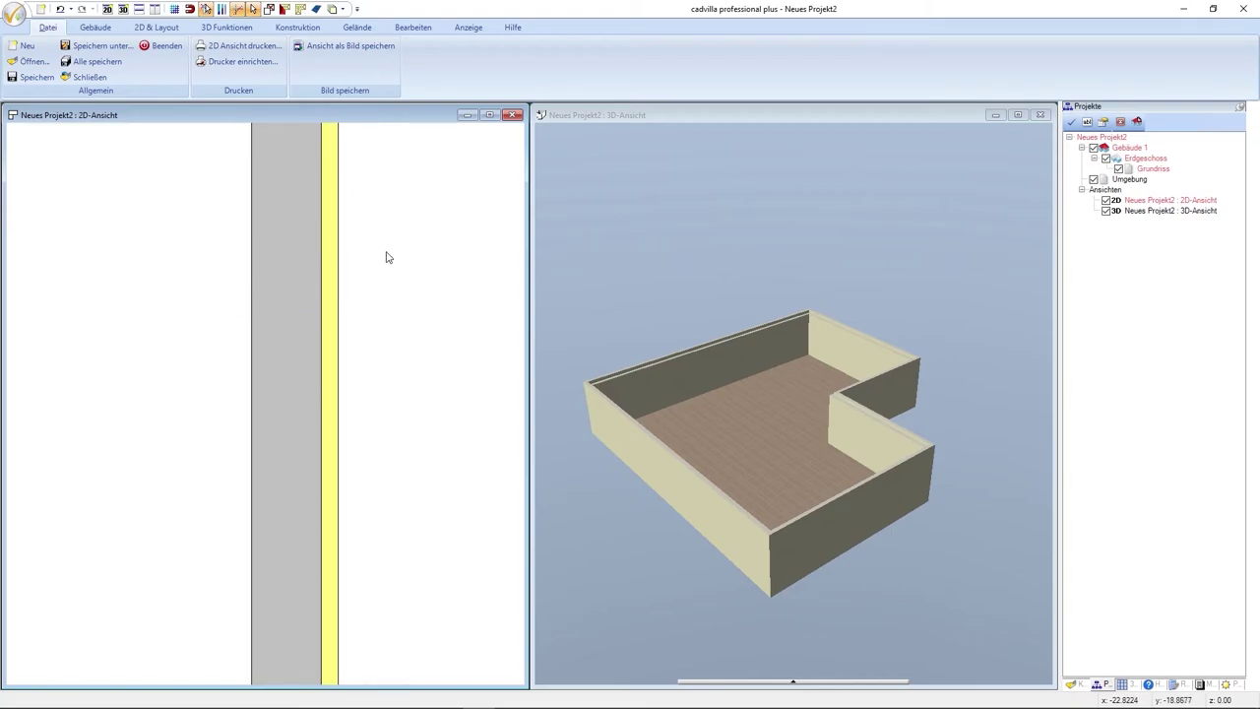
pyautogui.scroll(-3, 389, 264)
pyautogui.scroll(-3, 392, 270)
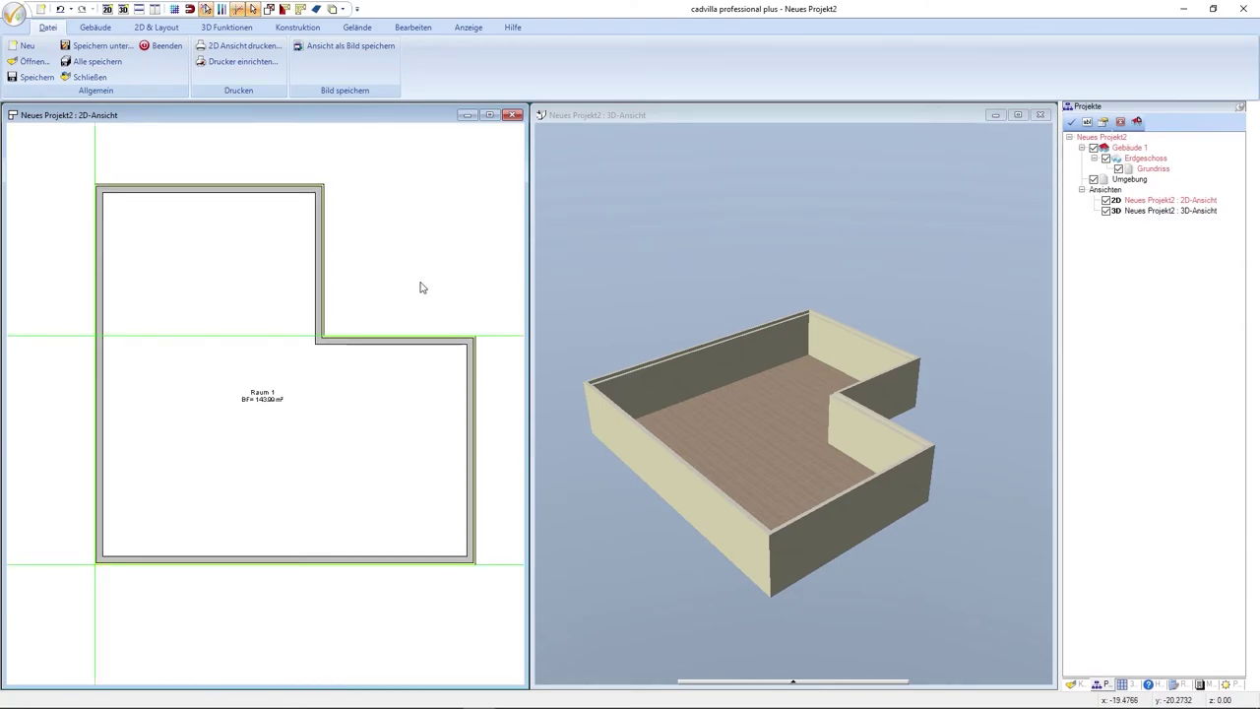
pyautogui.click(253, 9)
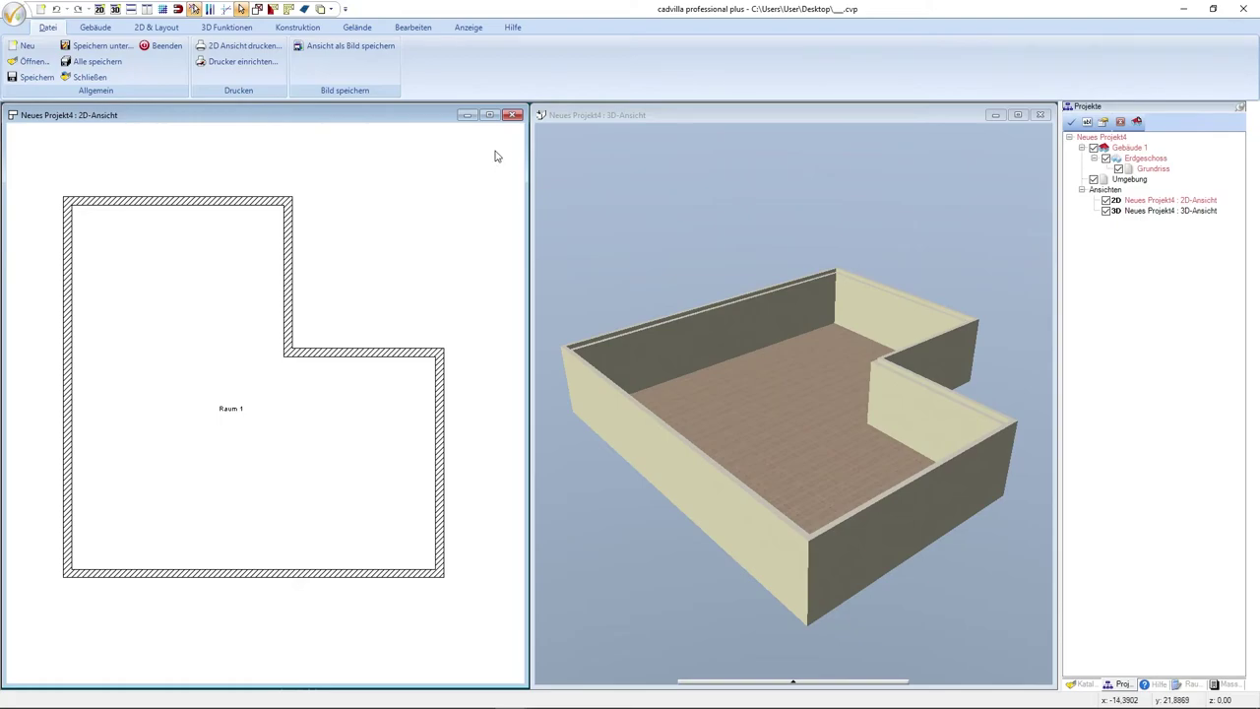
# - Maximize the 3D view and orbit the building so its long outer wall faces the viewer
pyautogui.click(635, 118)
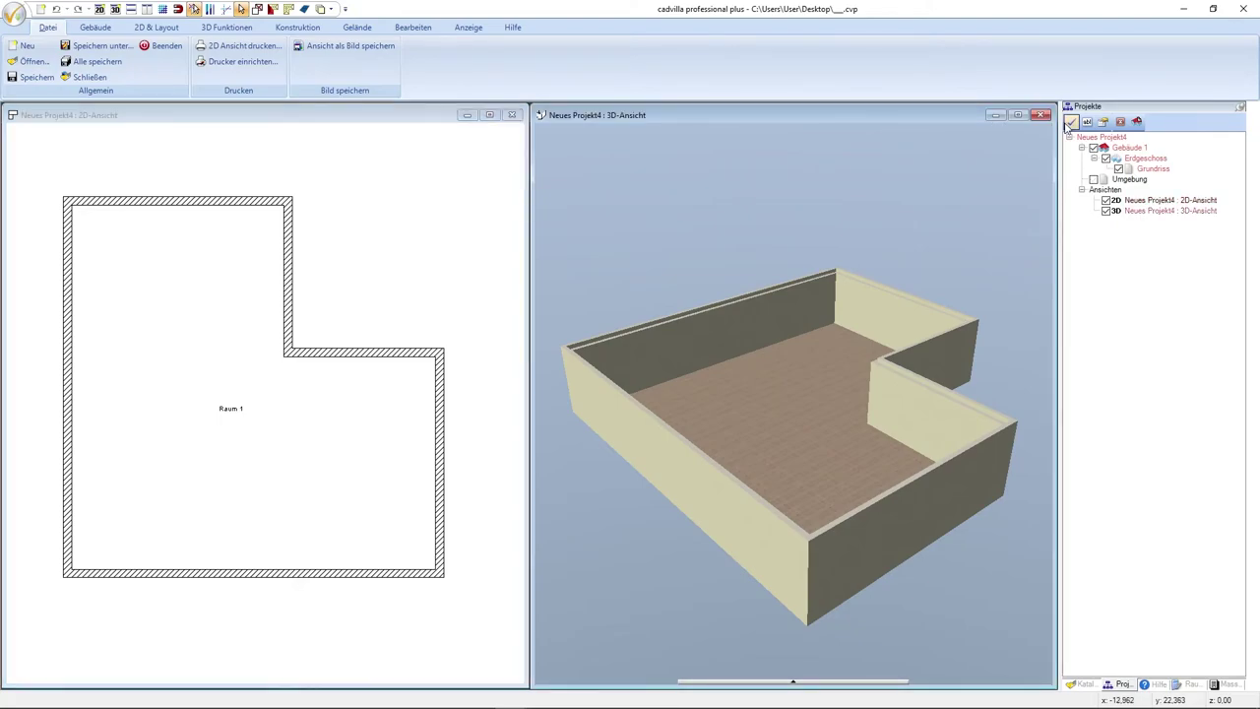
pyautogui.click(1024, 120)
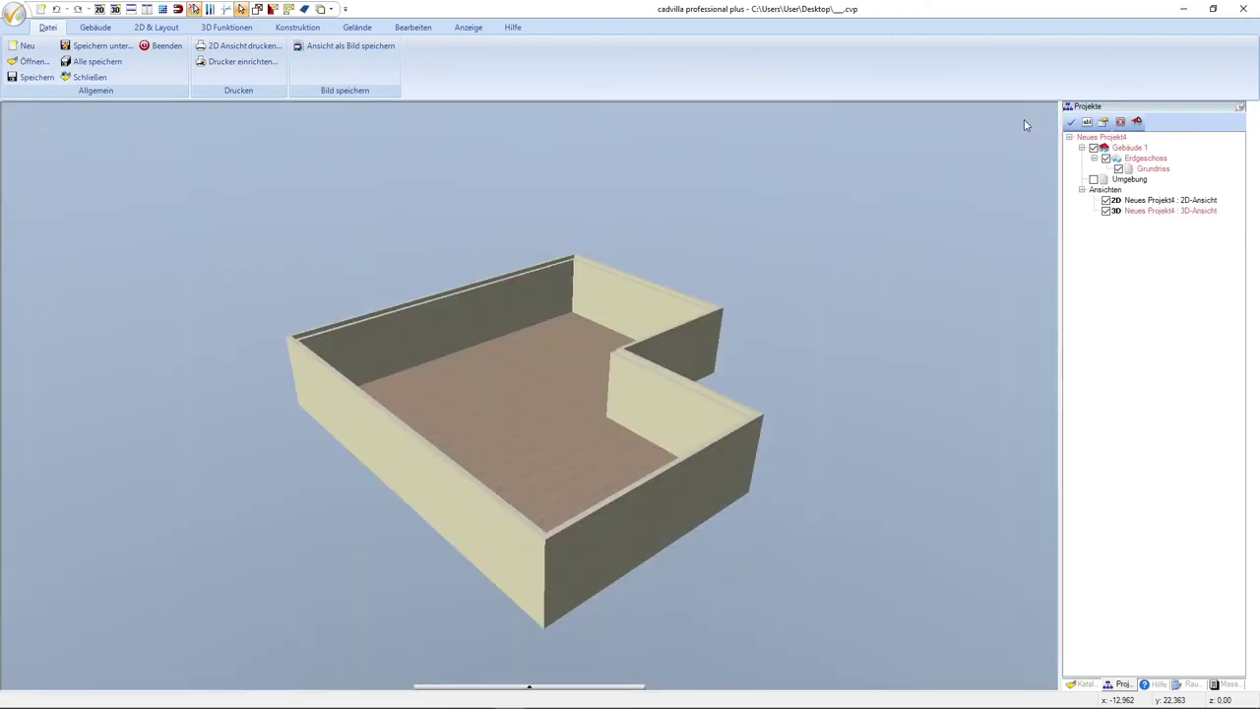
pyautogui.moveTo(747, 539)
pyautogui.mouseDown()
pyautogui.moveTo(850, 509)
pyautogui.moveTo(692, 526)
pyautogui.moveTo(769, 533)
pyautogui.mouseUp()
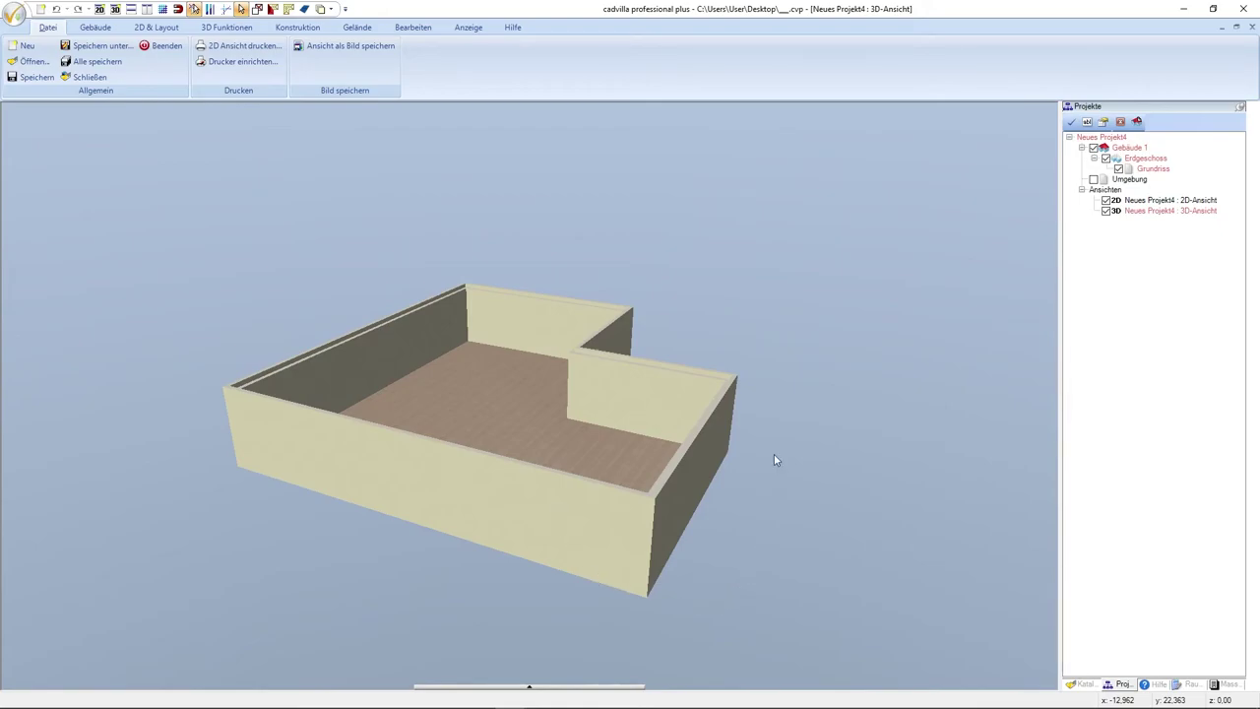
# - Open the long outer wall's plaster material for editing and set its colour to light red (255, 128, 128)
pyautogui.click(228, 27)
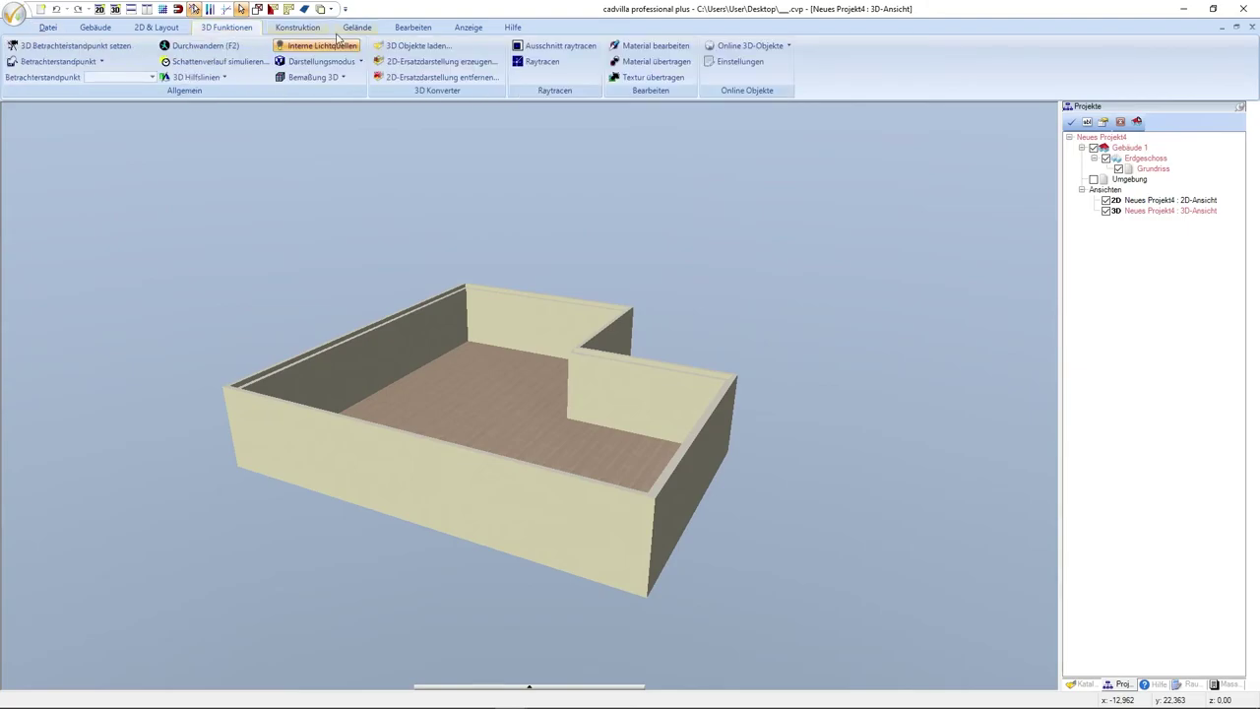
pyautogui.click(633, 54)
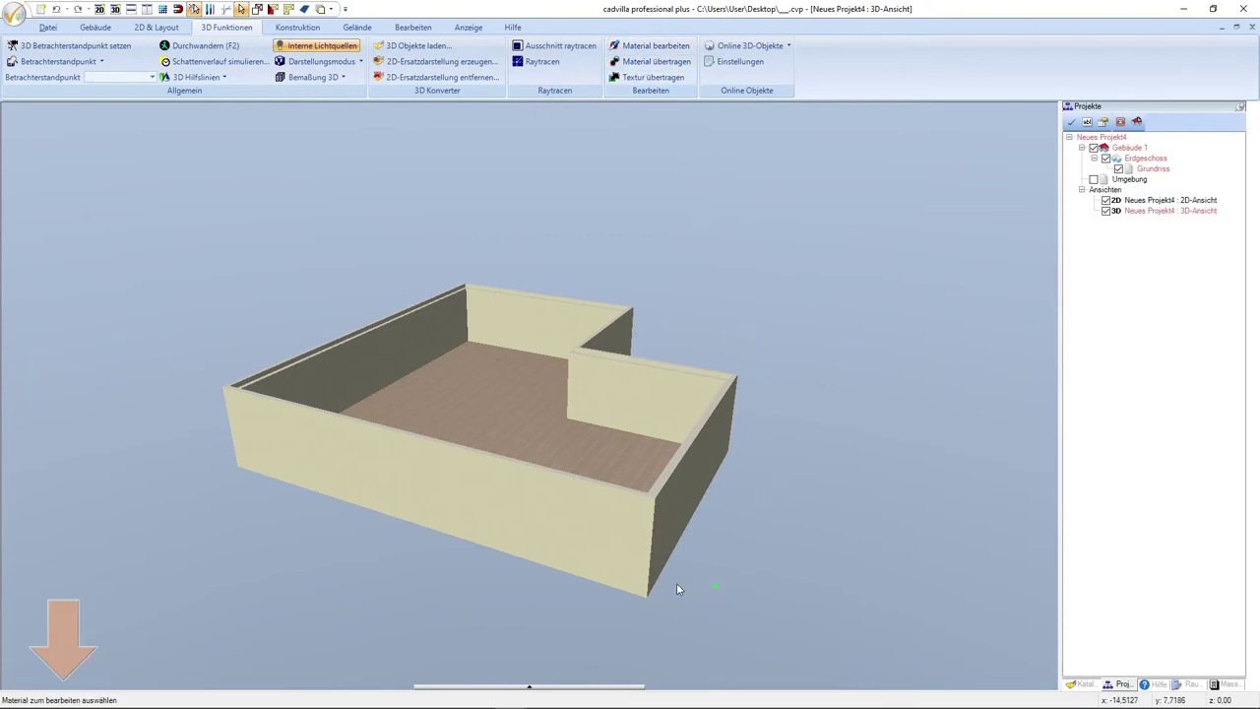
pyautogui.click(573, 528)
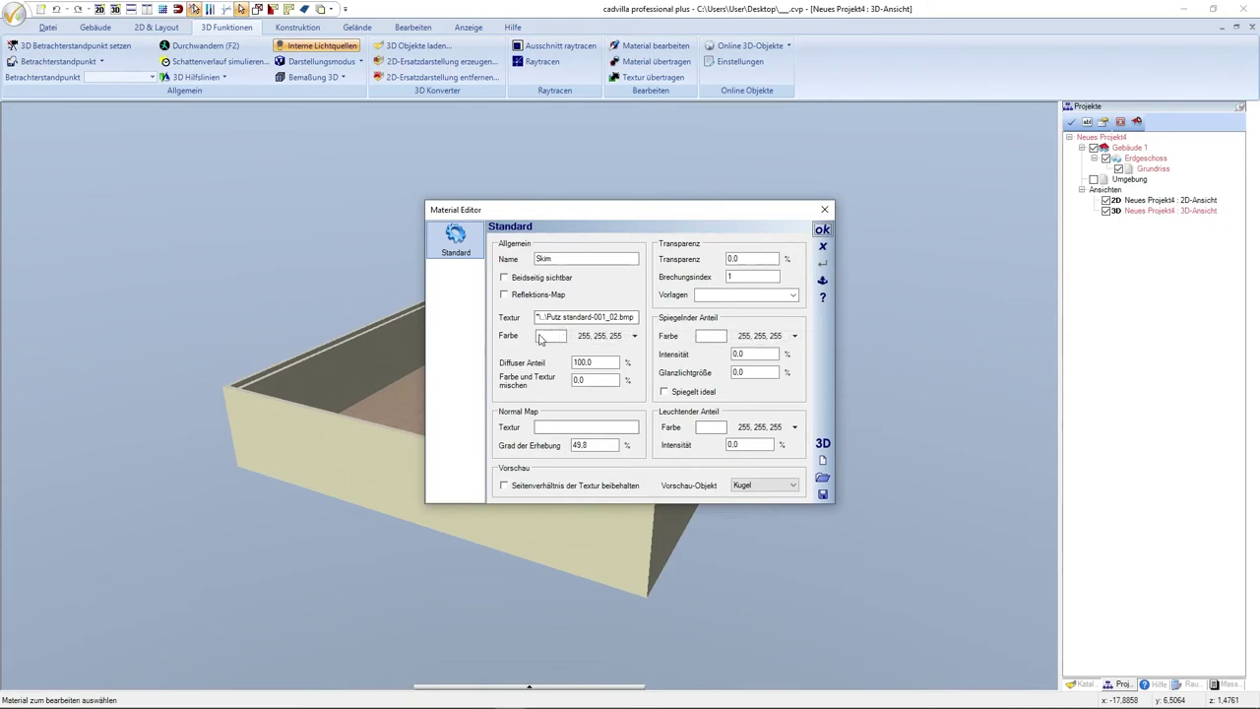
pyautogui.click(576, 338)
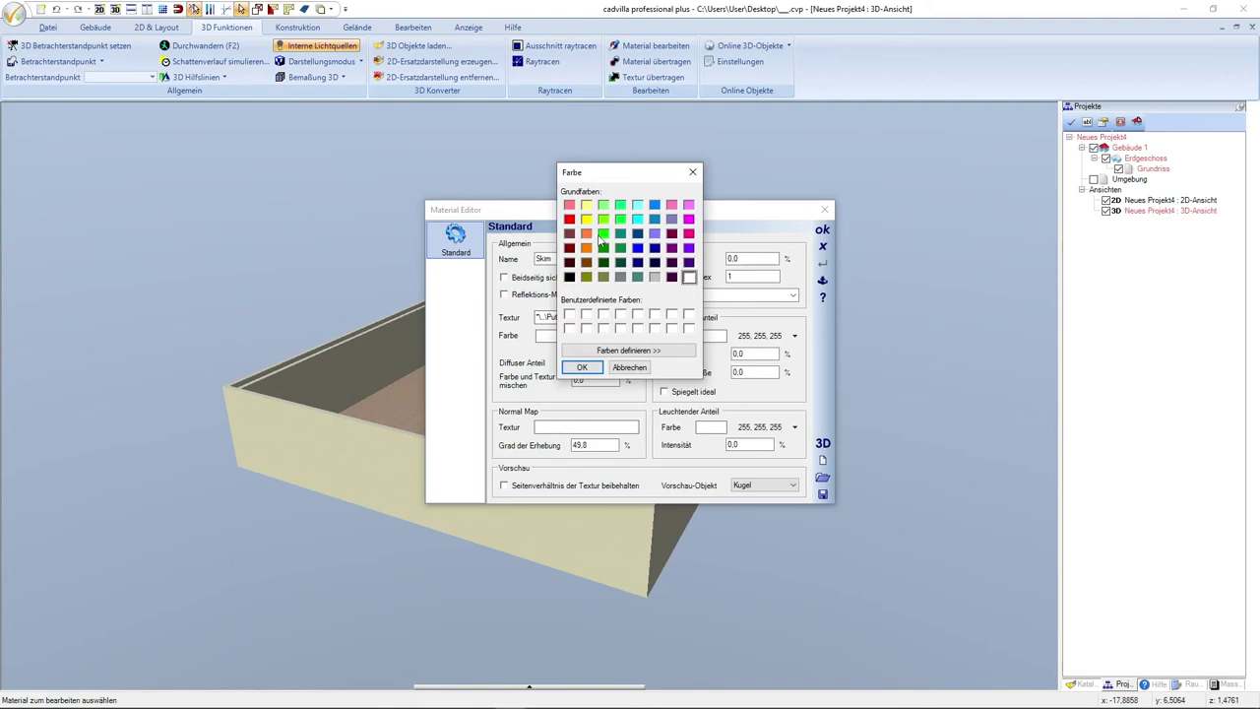
pyautogui.click(569, 206)
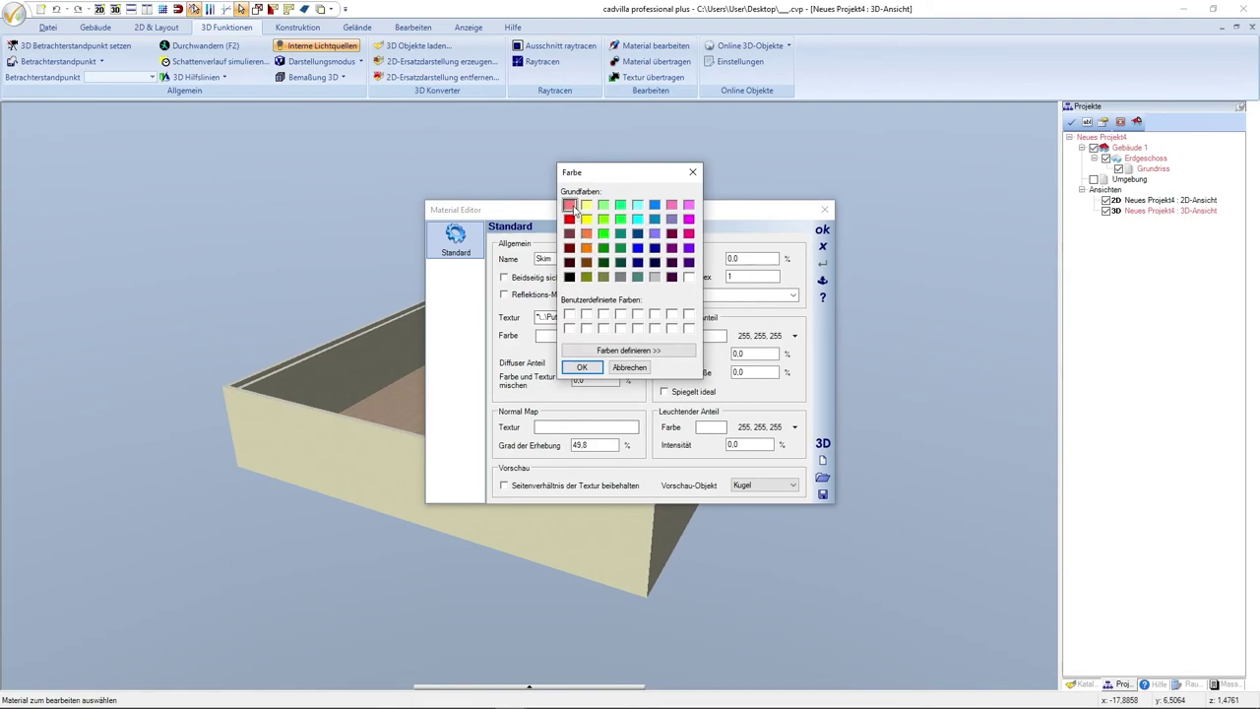
pyautogui.click(582, 367)
# - Set the plaster material's mix of colour and texture to 10 % and apply the material changes
pyautogui.click(592, 379)
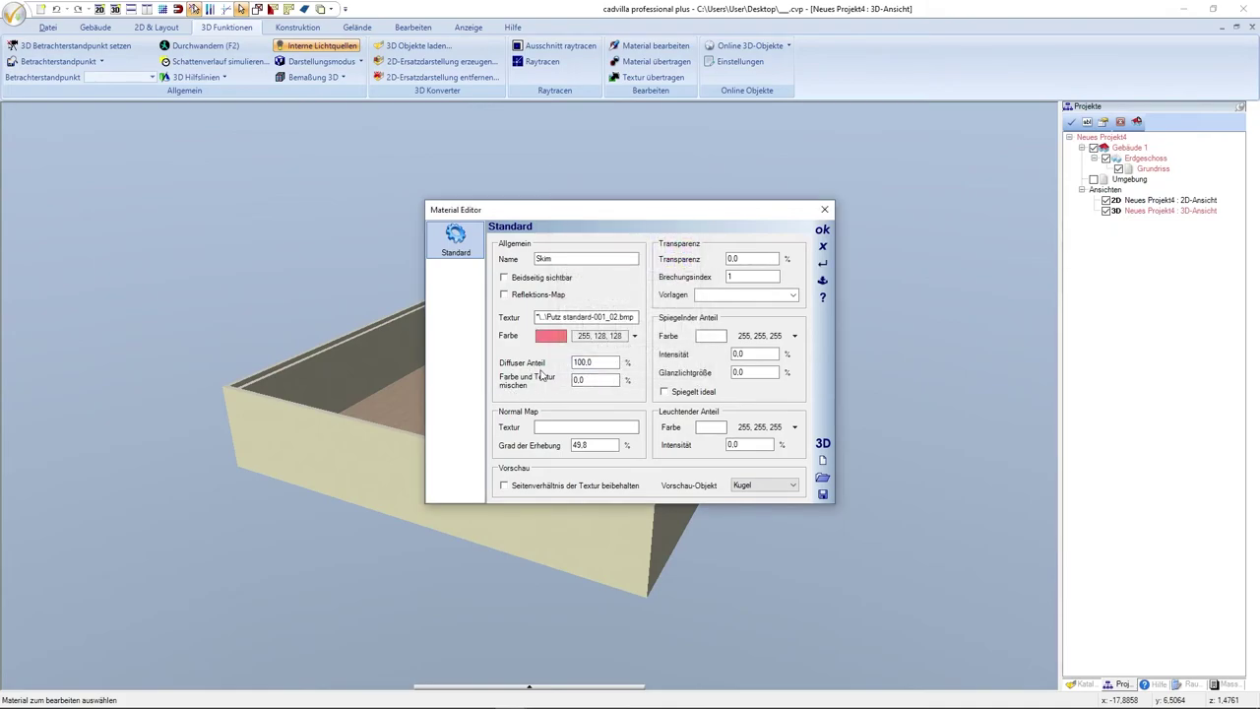
pyautogui.doubleClick(593, 380)
pyautogui.write('10')
pyautogui.press('Tab')
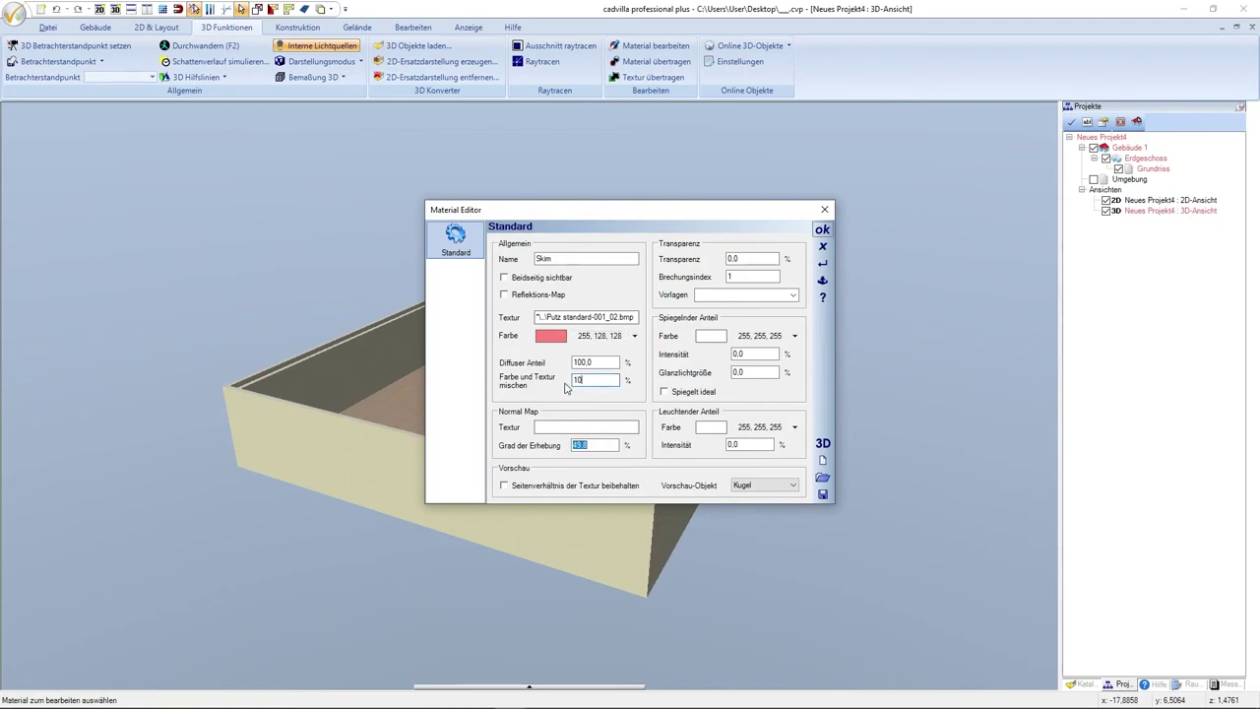
pyautogui.click(821, 234)
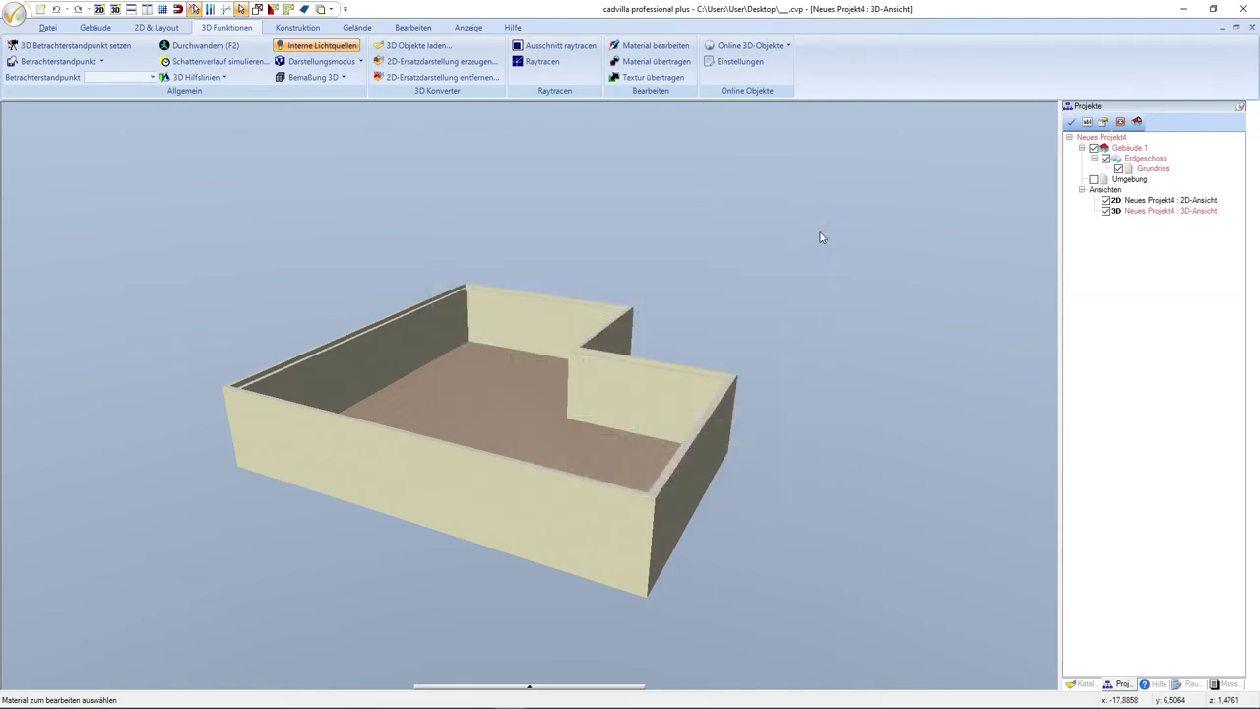
# - Open the mtextur texture catalogue's Klinker / Sichtstein folder and browse to the mtextur_14874.jpg brick texture
pyautogui.moveTo(794, 466); pyautogui.dragTo(469, 471)
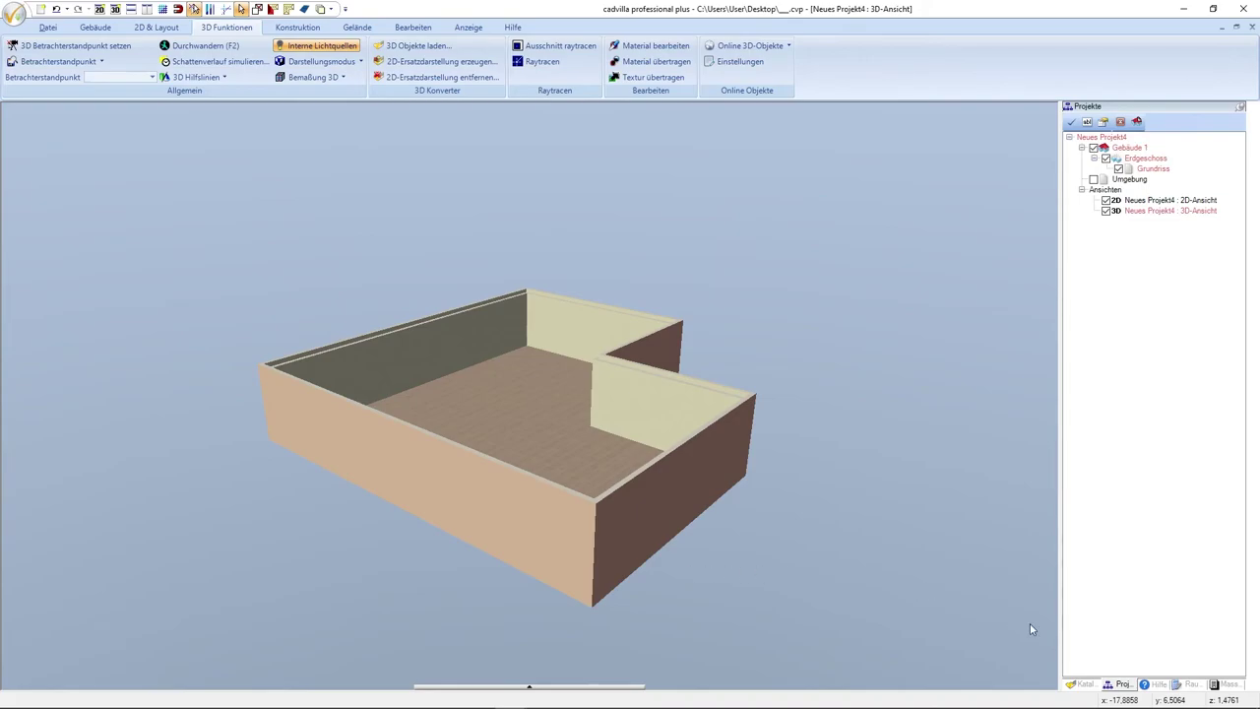
pyautogui.click(1080, 683)
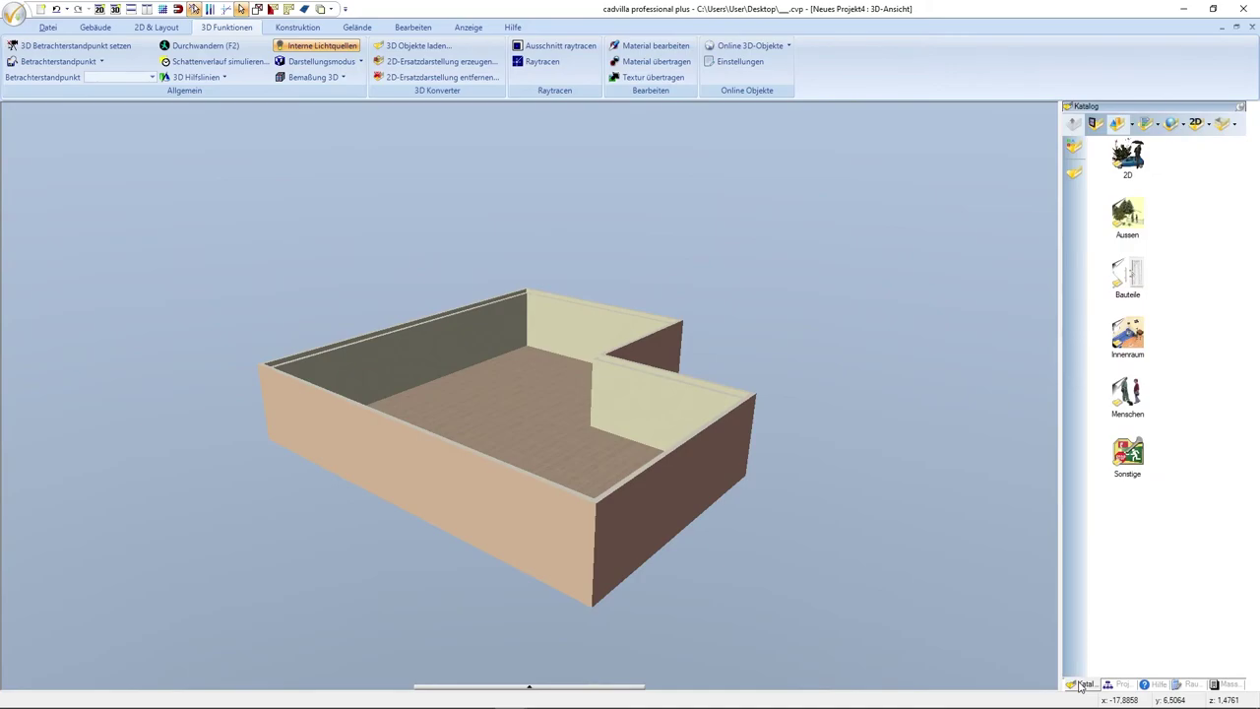
pyautogui.click(1142, 125)
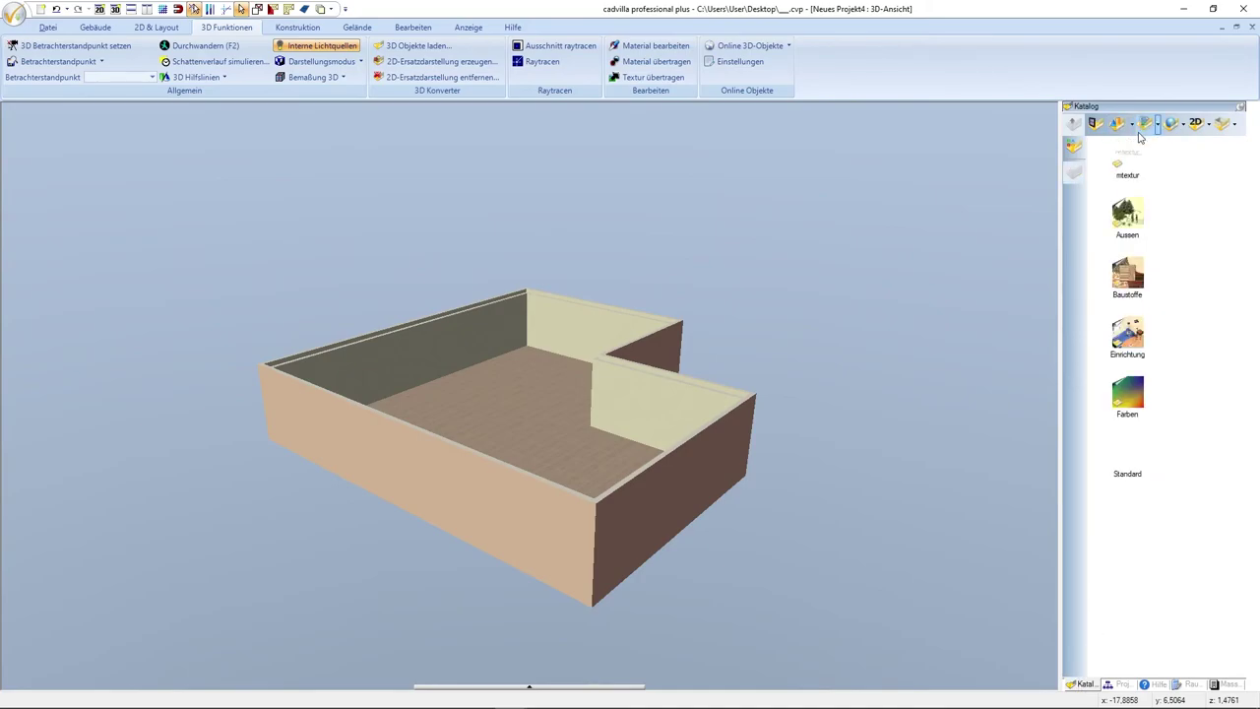
pyautogui.doubleClick(1129, 160)
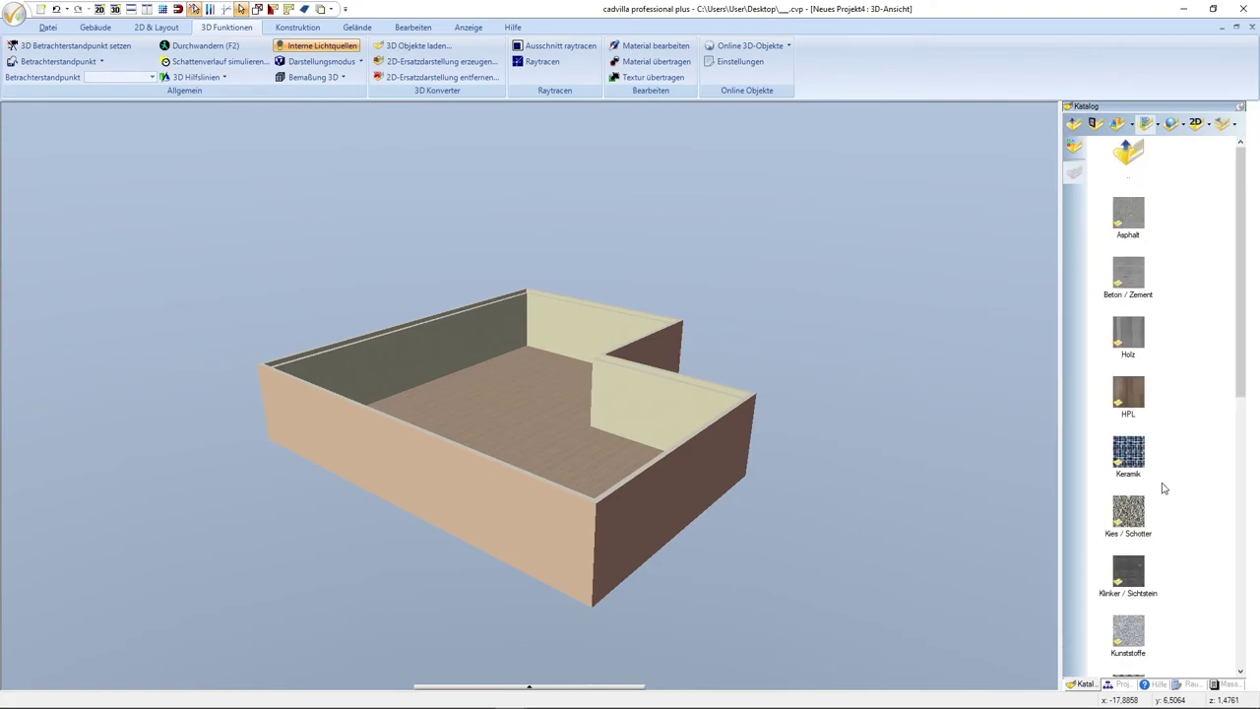
pyautogui.doubleClick(1129, 570)
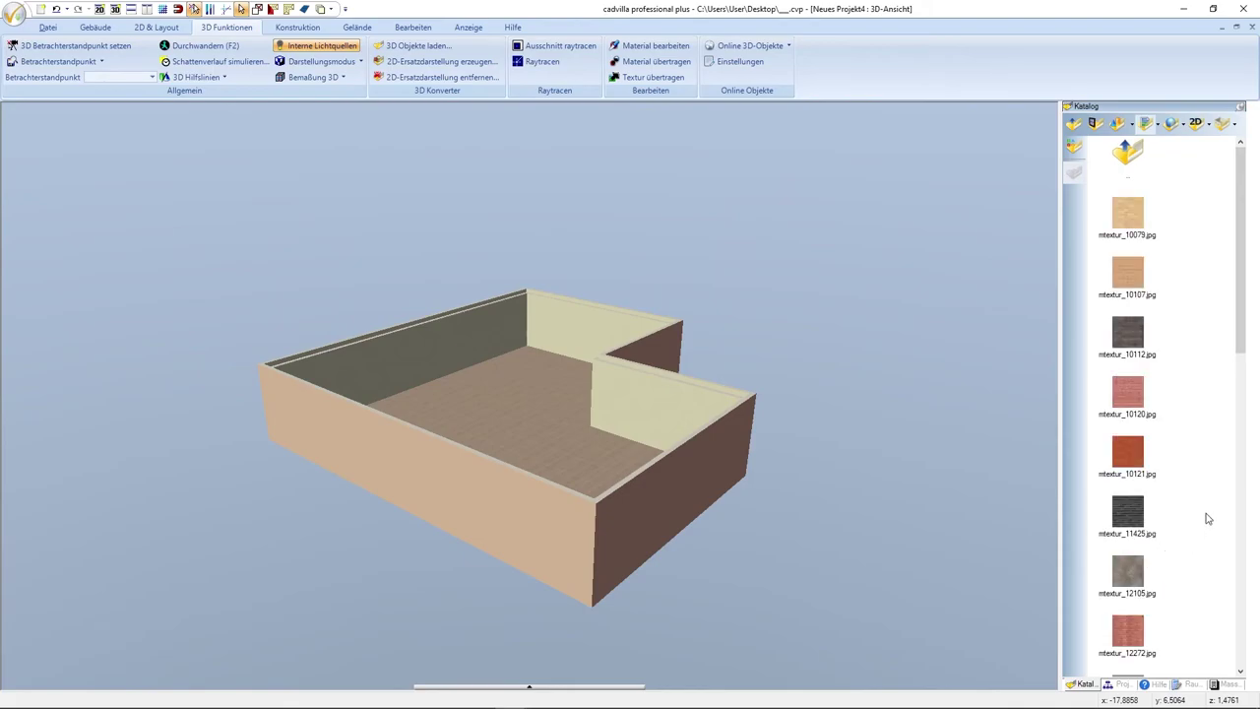
pyautogui.scroll(-3, 1208, 519)
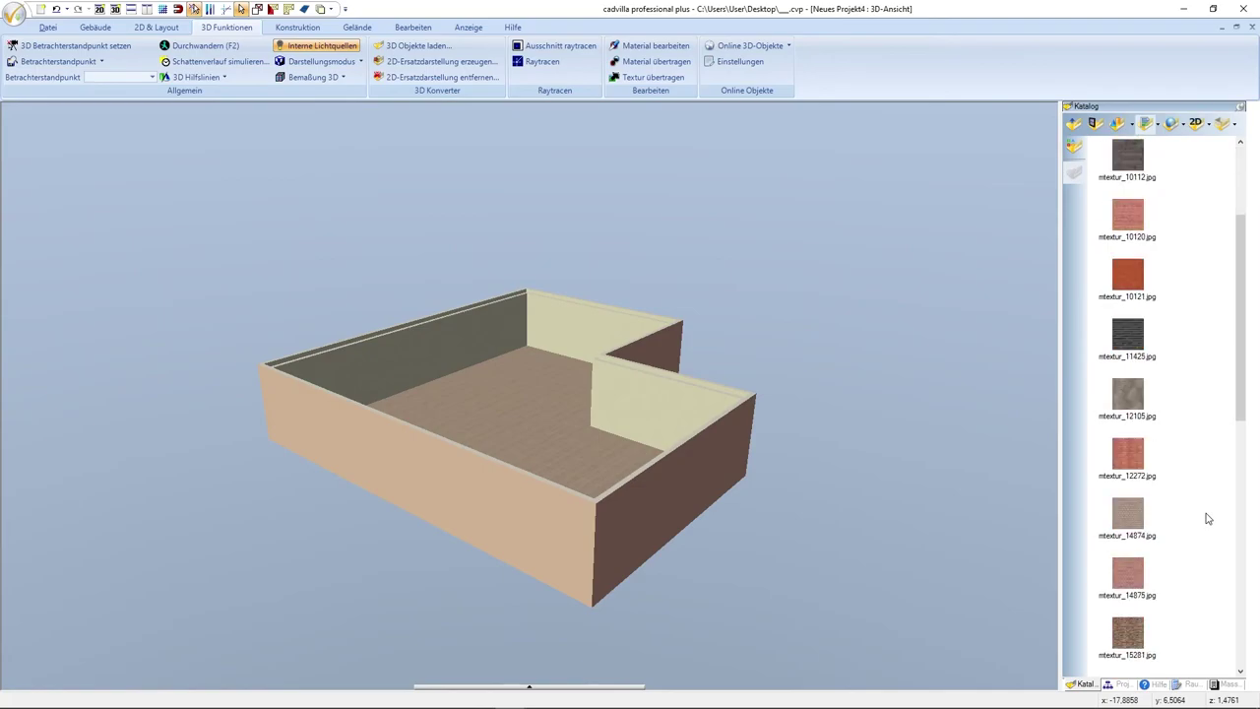
pyautogui.scroll(-3, 1208, 519)
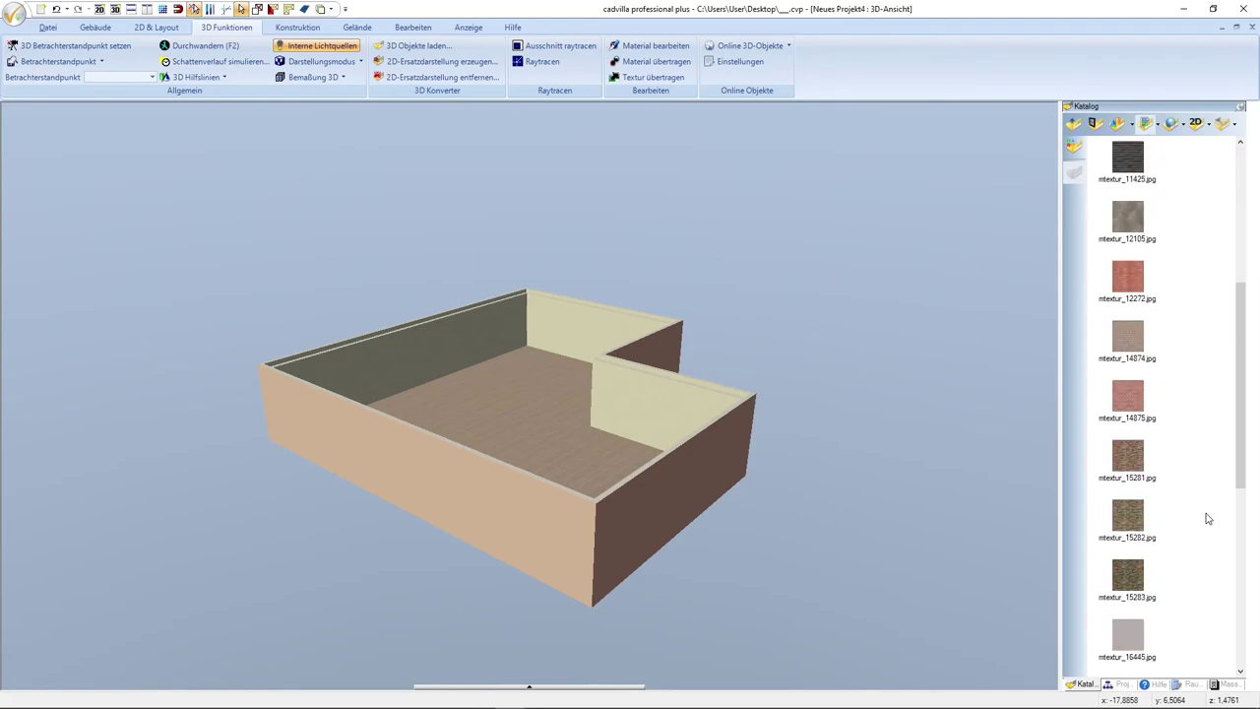
# - Apply the mtextur_14874.jpg brick texture from the catalogue to the outer face of the long exterior wall
pyautogui.click(1124, 339)
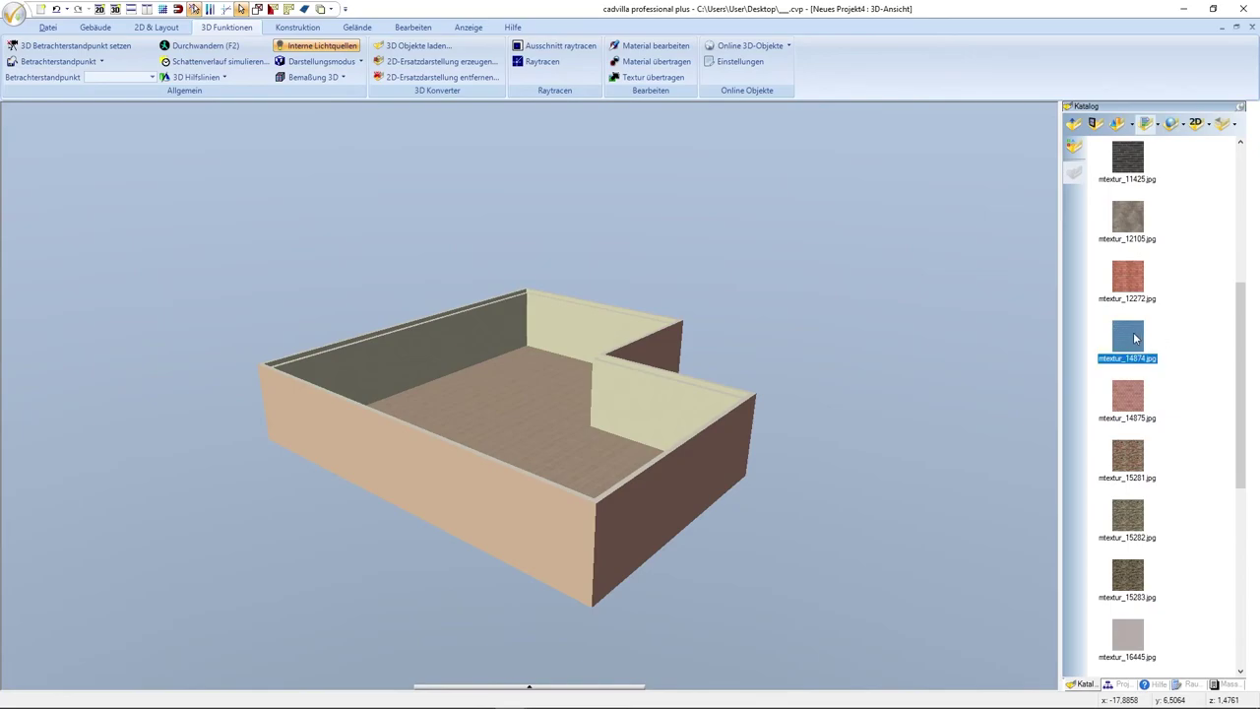
pyautogui.click(1134, 338)
pyautogui.moveTo(1134, 338); pyautogui.dragTo(839, 484)
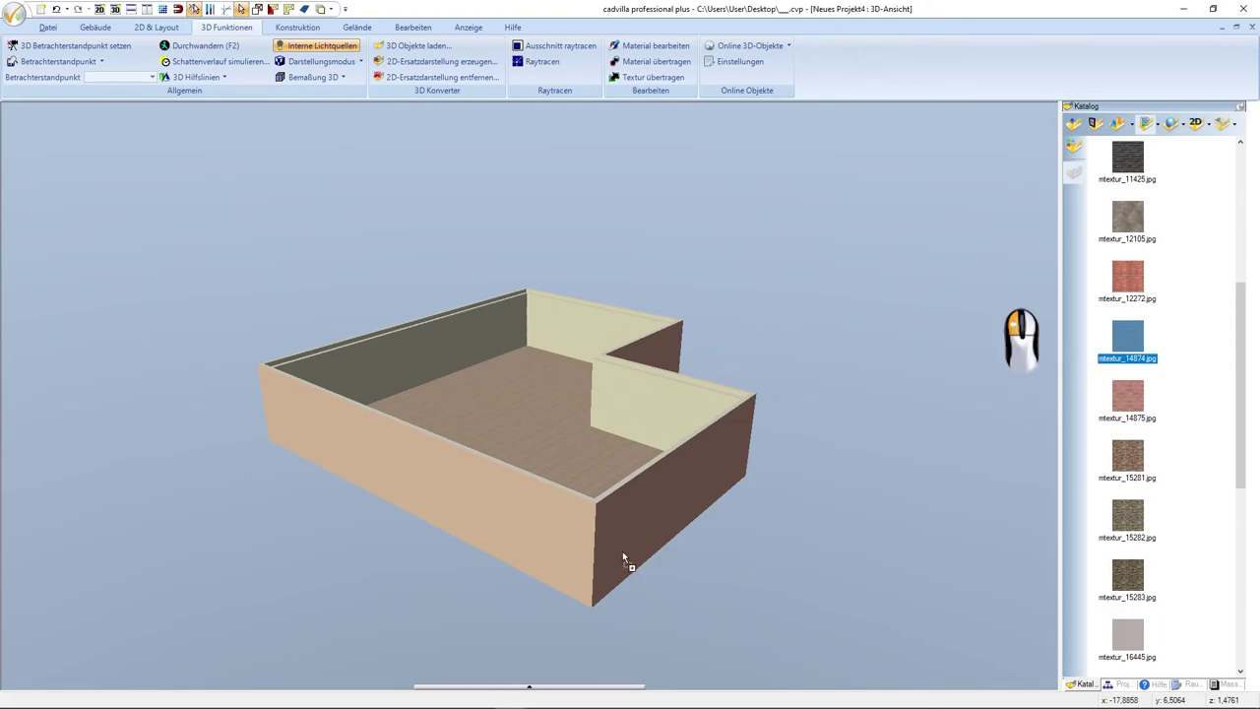
pyautogui.moveTo(562, 515); pyautogui.dragTo(562, 515)
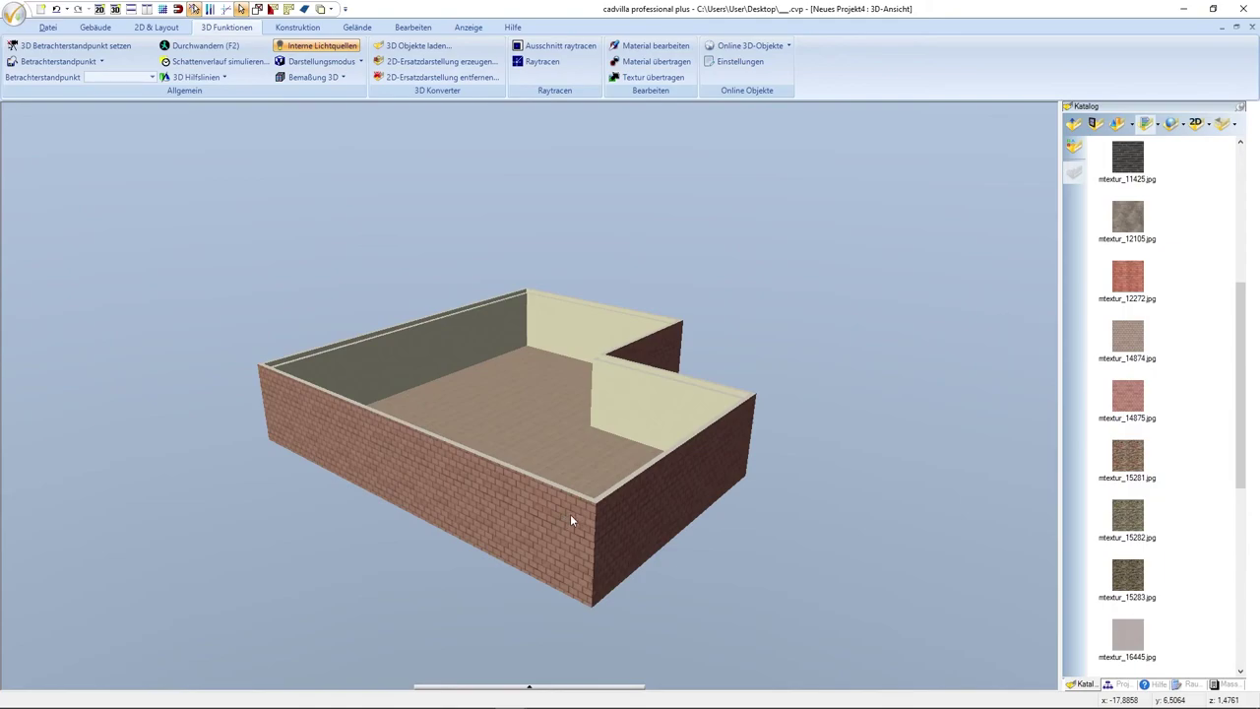
# - Undo the brick texture applied to the exterior walls
pyautogui.moveTo(781, 464); pyautogui.dragTo(464, 462)
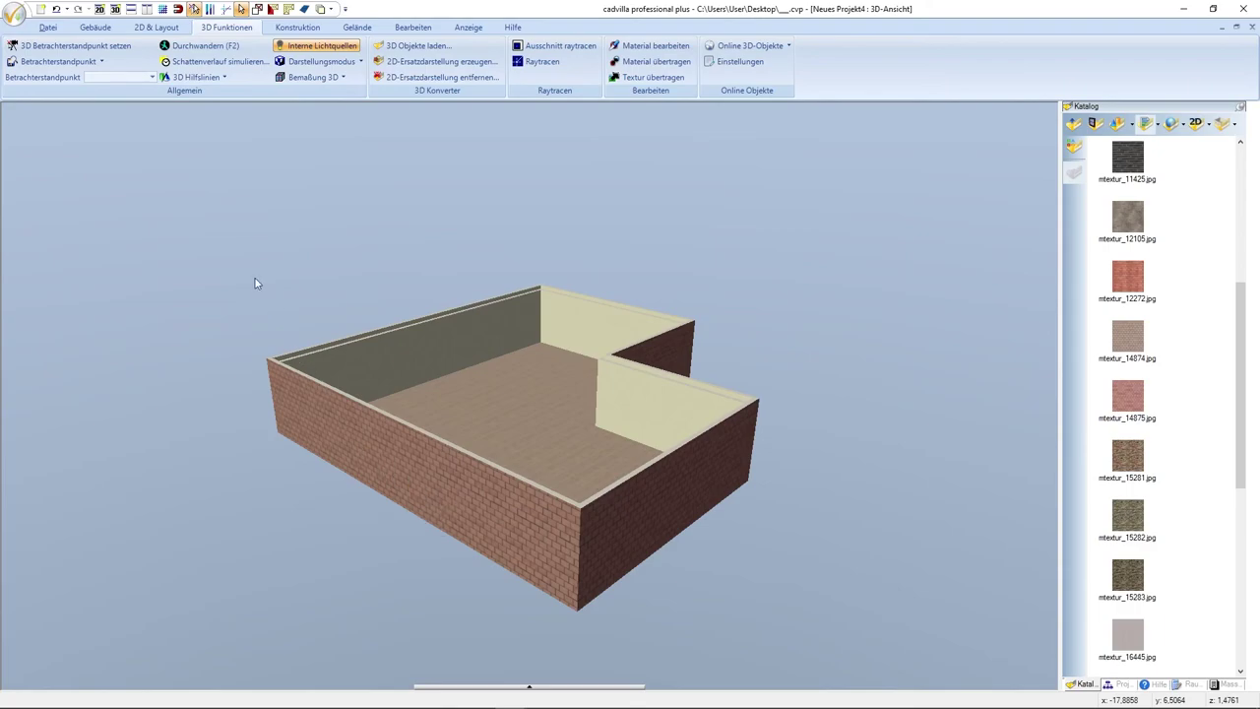
pyautogui.click(56, 10)
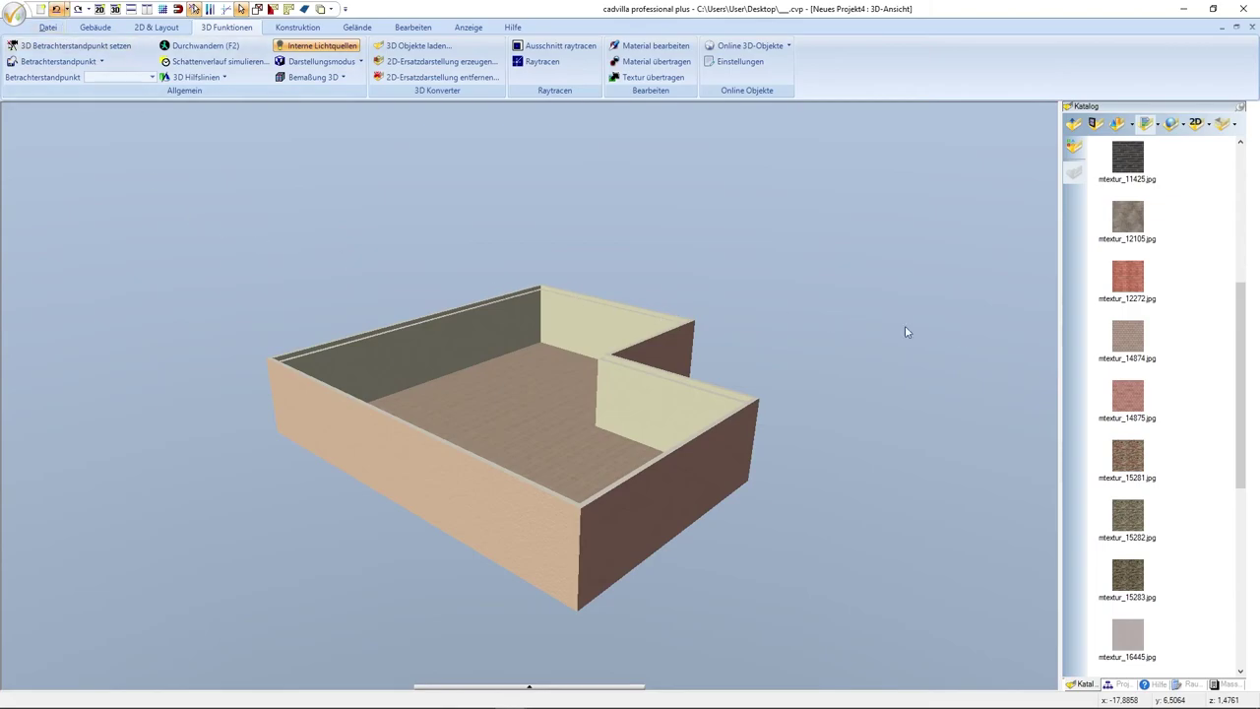
# - Pick the mtextur_14874.jpg texture from the catalogue again for placement in the 3D model
pyautogui.click(1127, 344)
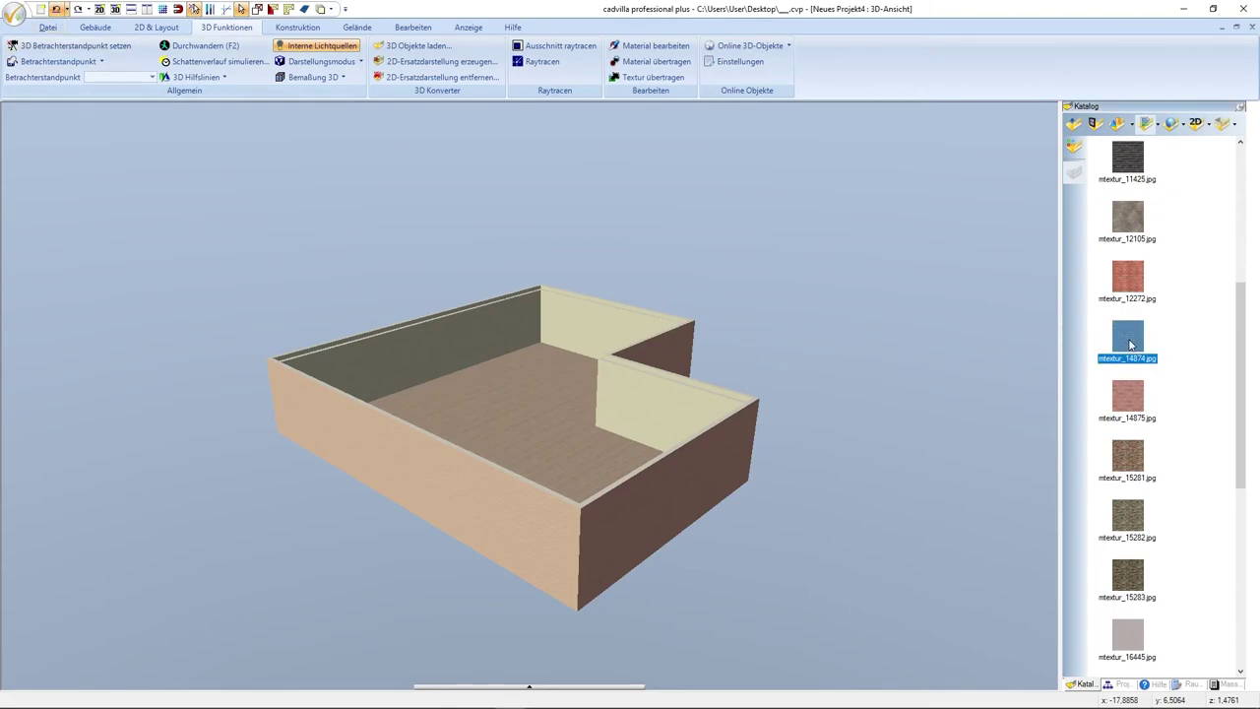
pyautogui.click(1130, 339)
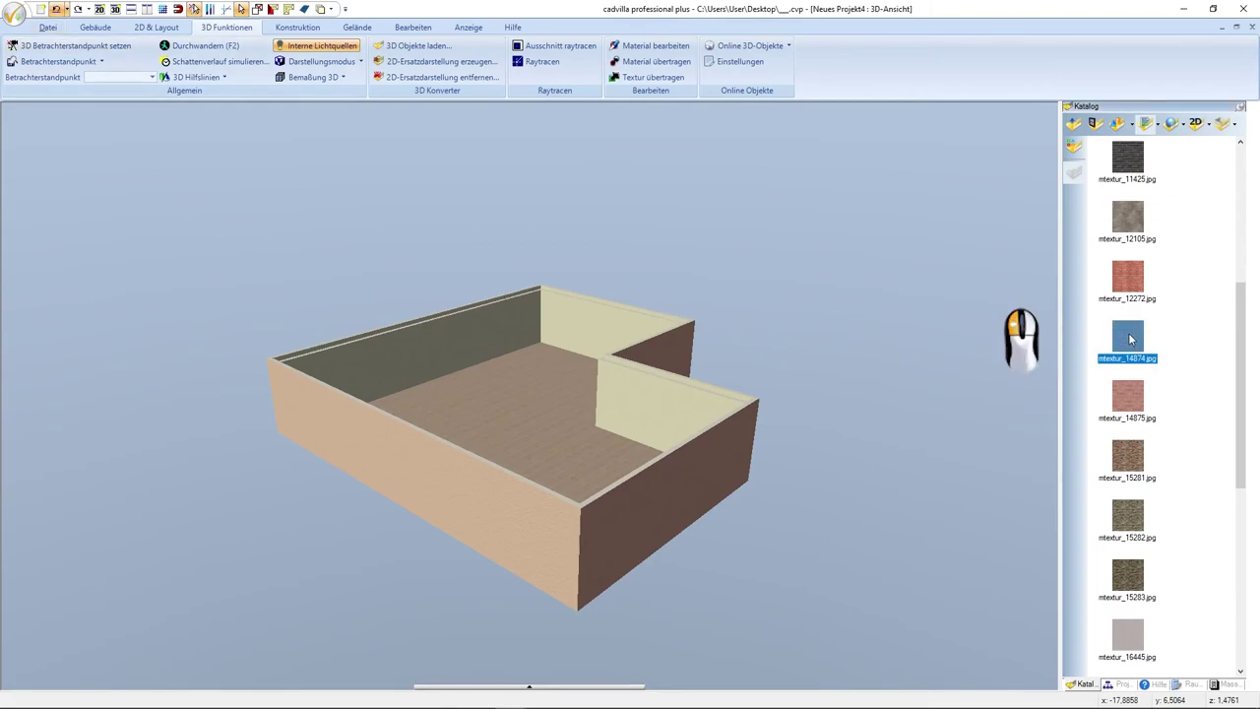